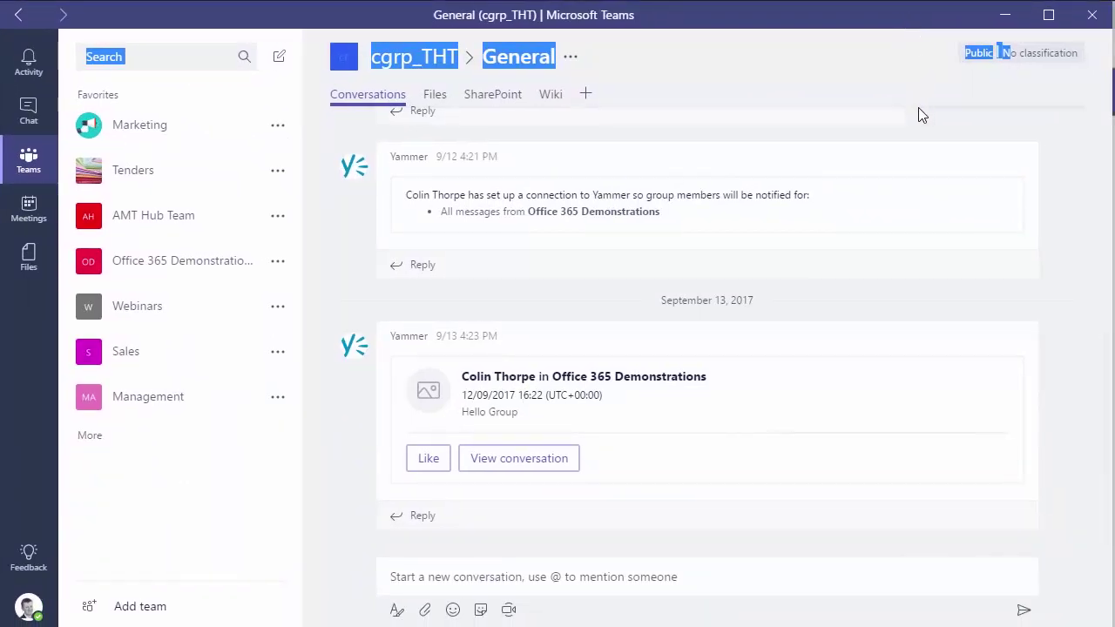
# - Expand the list of additional teams and open the options available for the cgrp_THT team
pyautogui.click(812, 74)
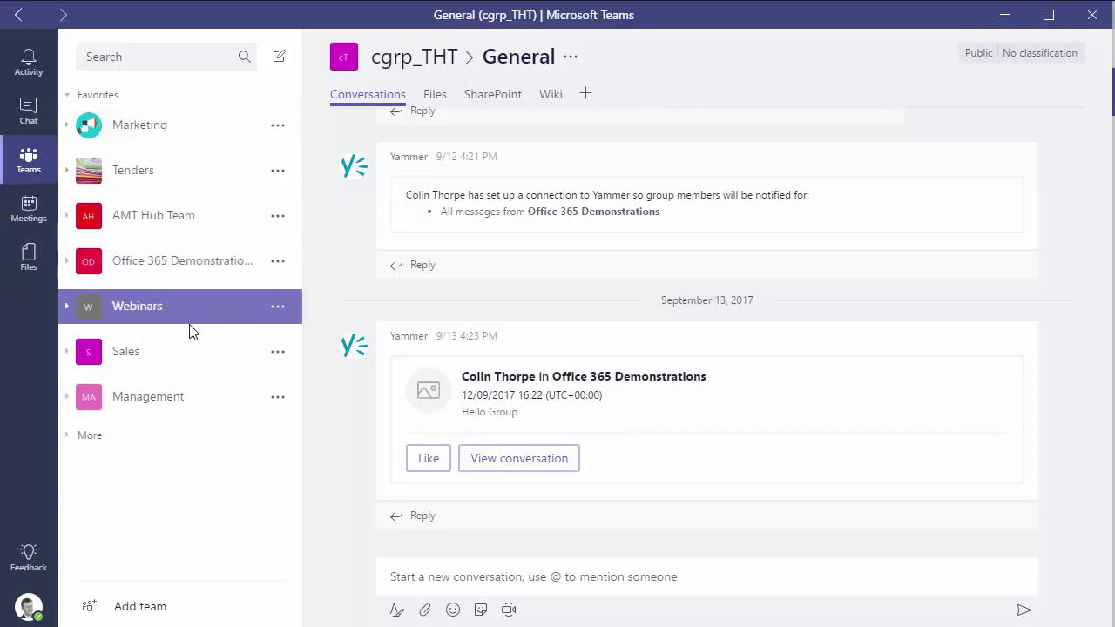
pyautogui.click(68, 443)
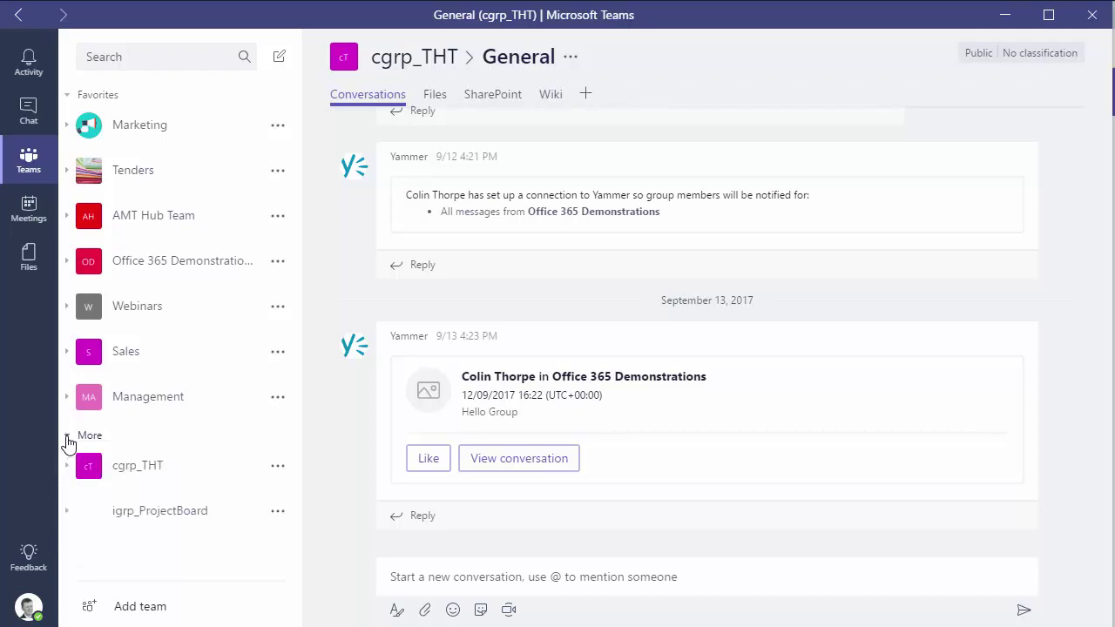
pyautogui.click(279, 469)
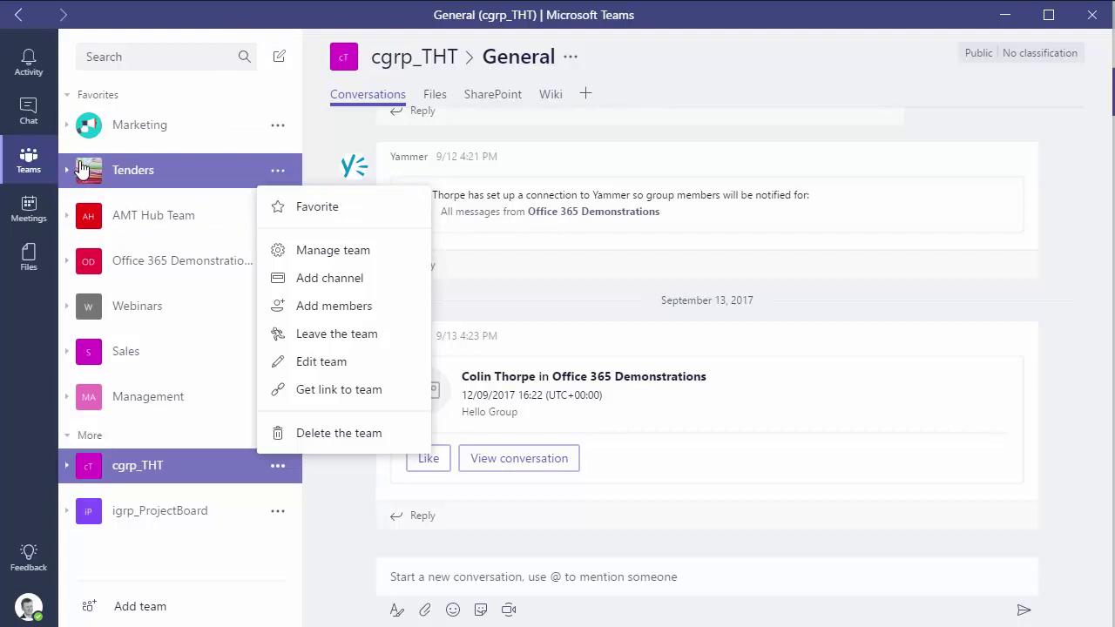
# - Expand the channels of the Marketing and AMT Hub teams, and open Marketing's General channel
pyautogui.click(67, 126)
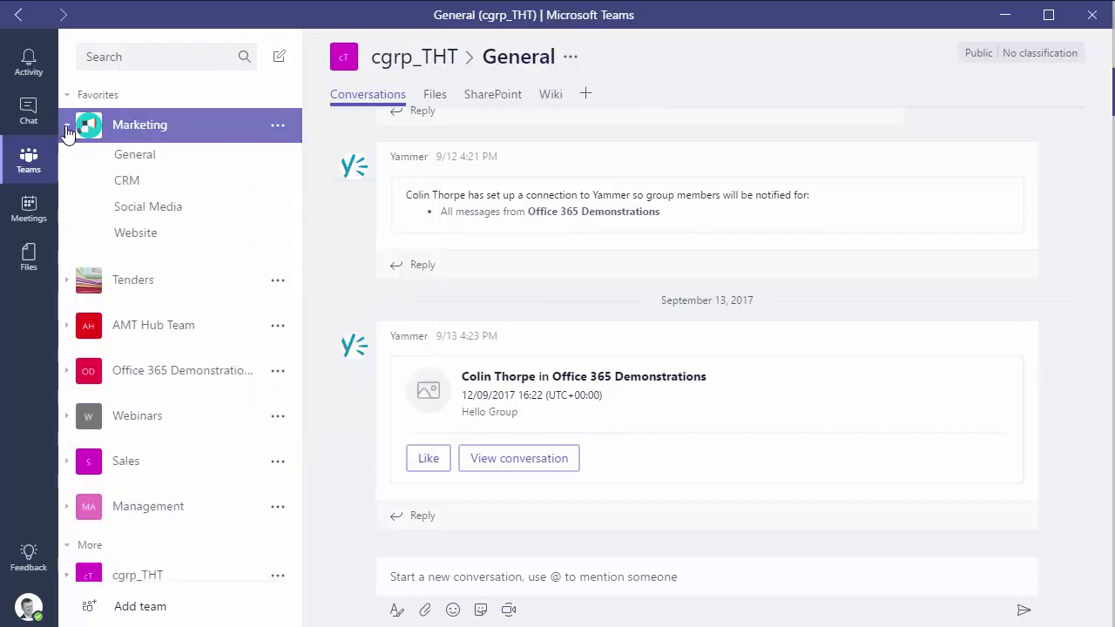
pyautogui.click(67, 329)
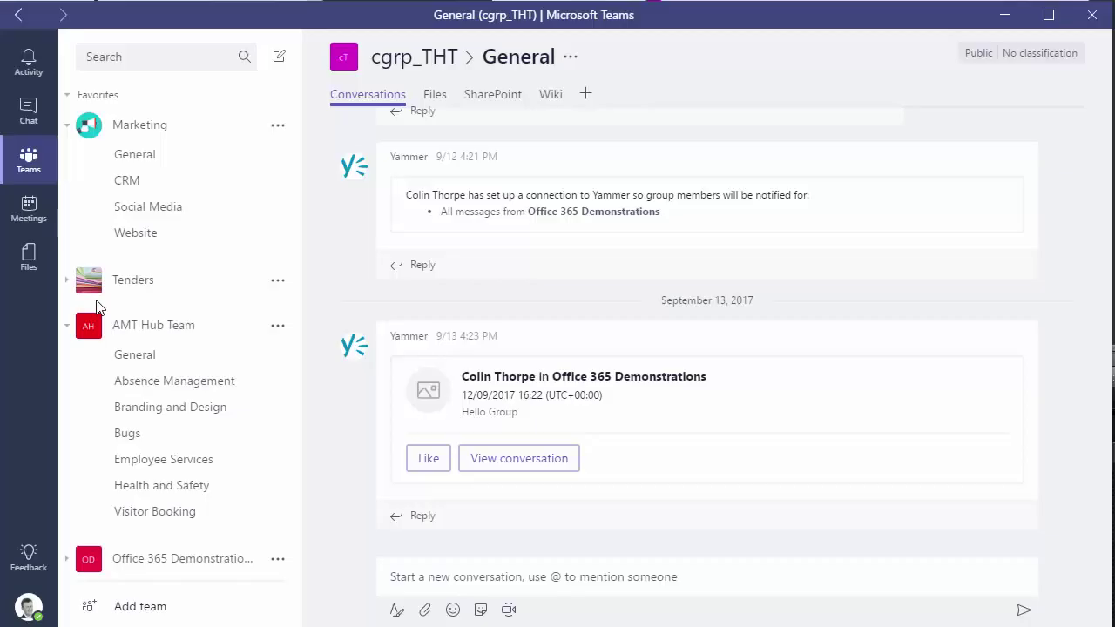
pyautogui.click(194, 179)
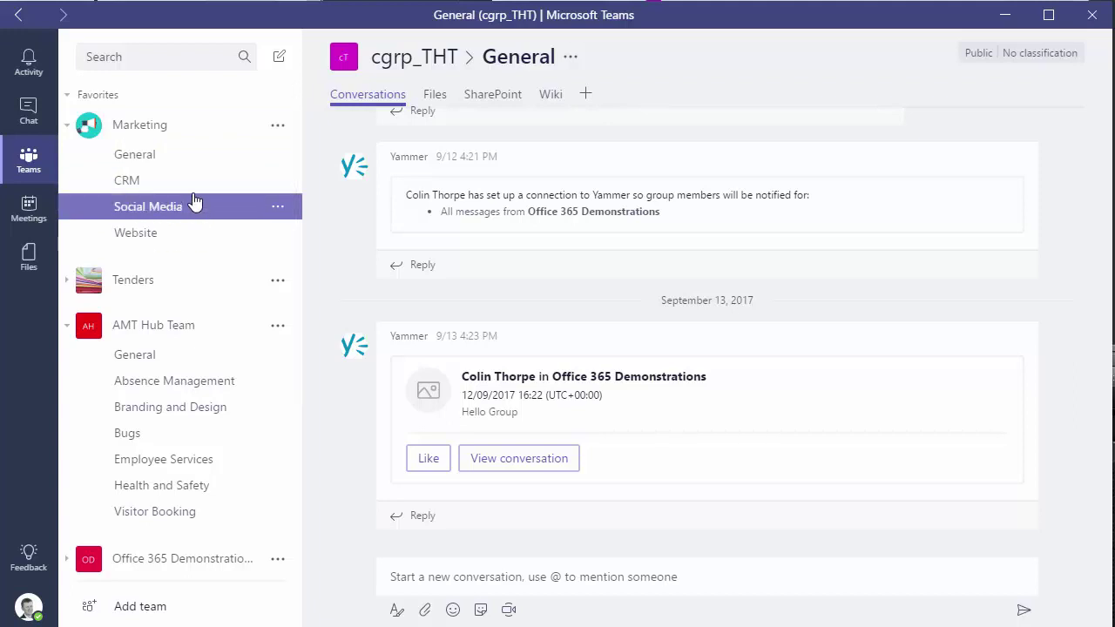
pyautogui.click(148, 160)
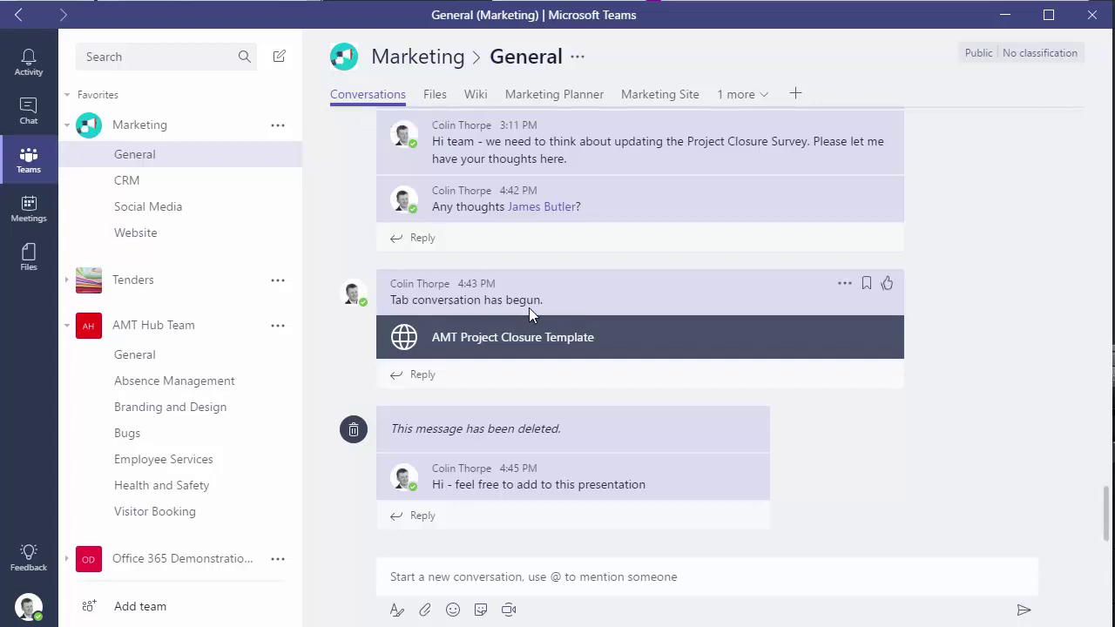
# - Reply "Article is looking good today!" to the October 10 post about the SharePoint article in Marketing's General channel
pyautogui.scroll(2, 529, 308)
pyautogui.scroll(2, 529, 308)
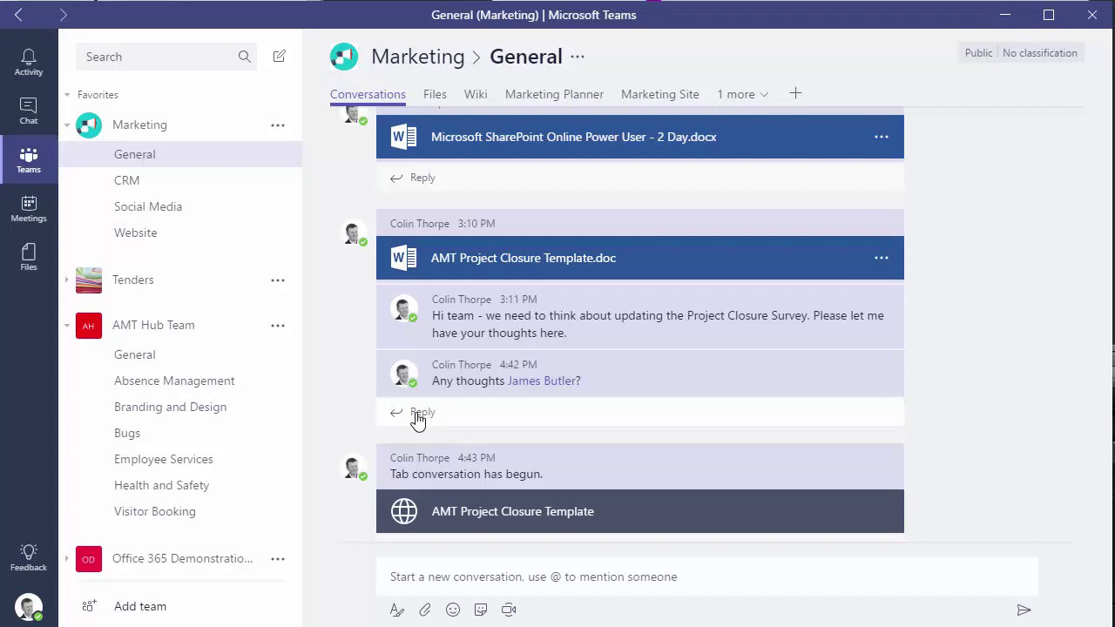
pyautogui.scroll(2, 428, 419)
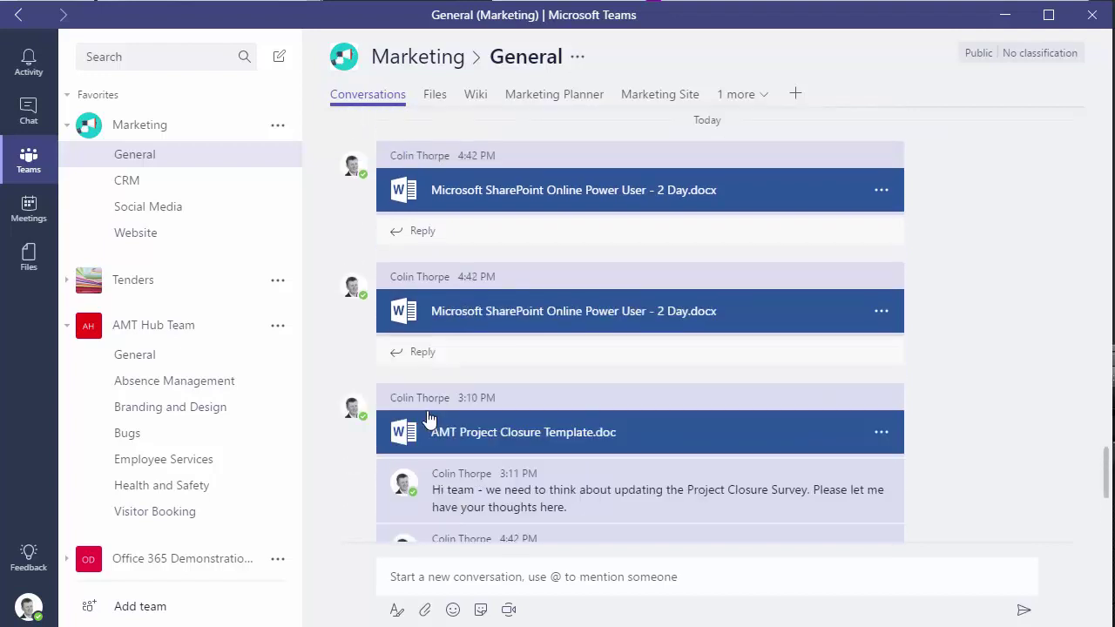
pyautogui.scroll(2, 428, 409)
pyautogui.click(422, 258)
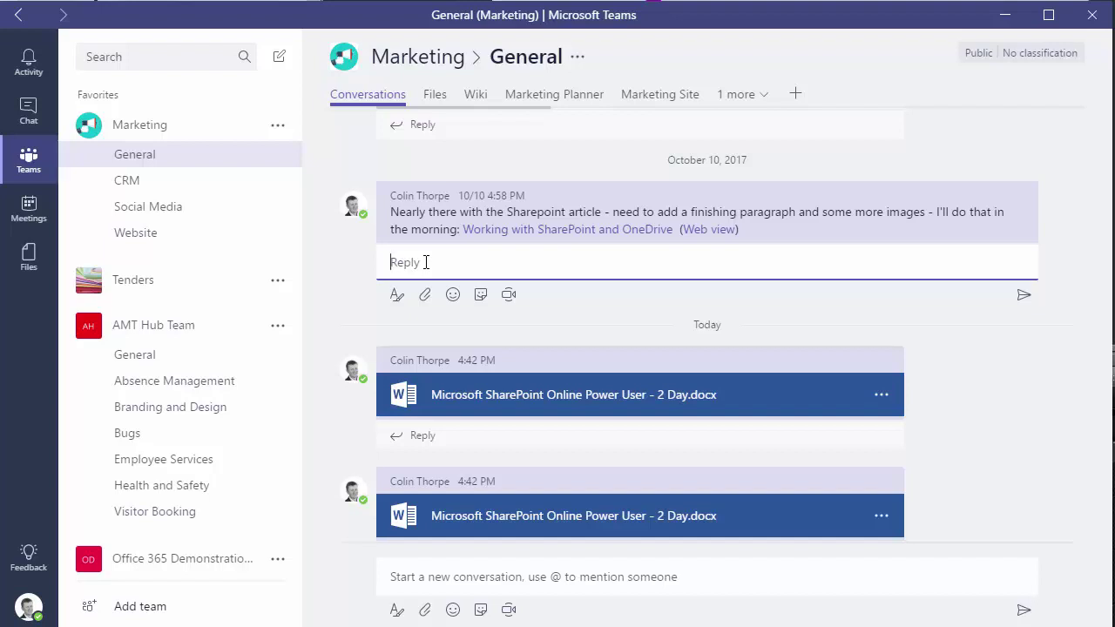
pyautogui.write('Article is looking good today!')
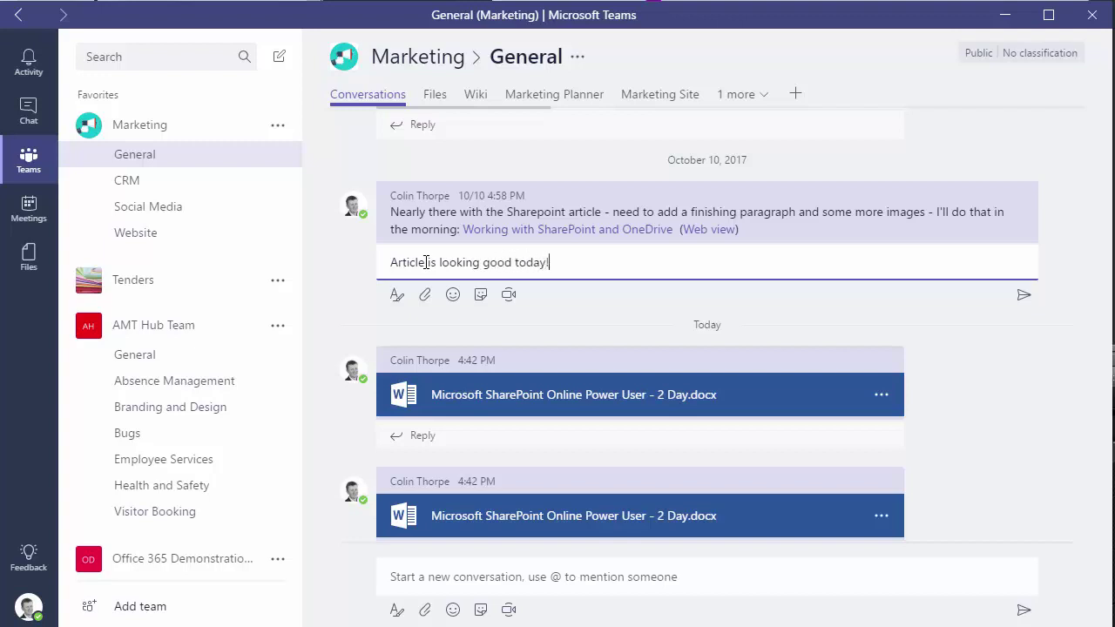
pyautogui.press('Return')
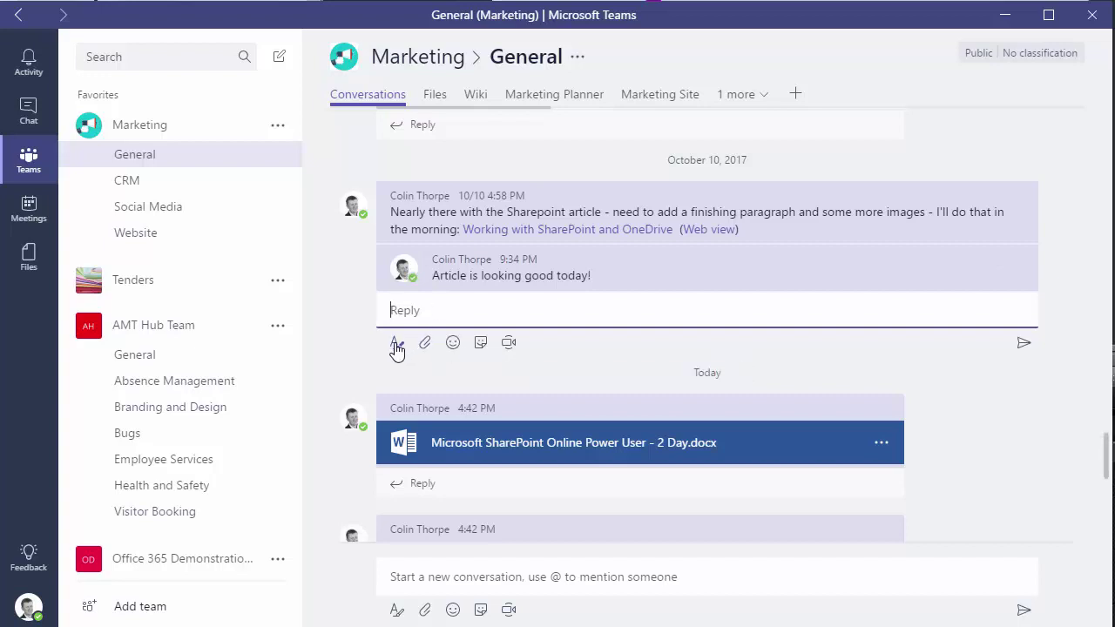
# - Compose a formatted reply reading "add some text" with "dd so" in bold, underlined and highlighted yellow
pyautogui.click(397, 343)
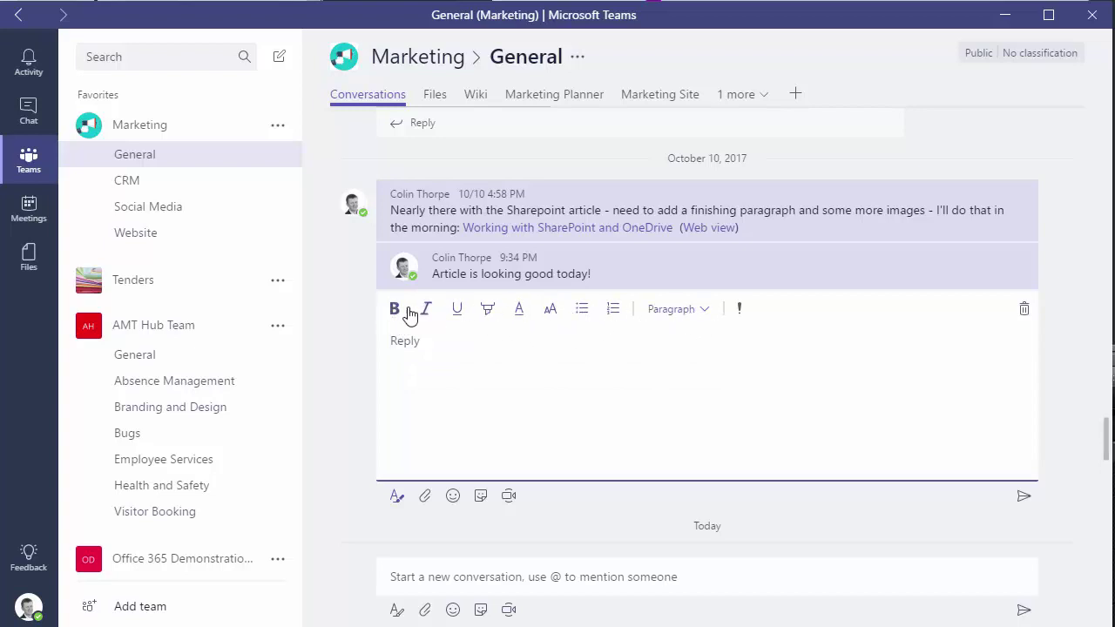
pyautogui.write('add some text')
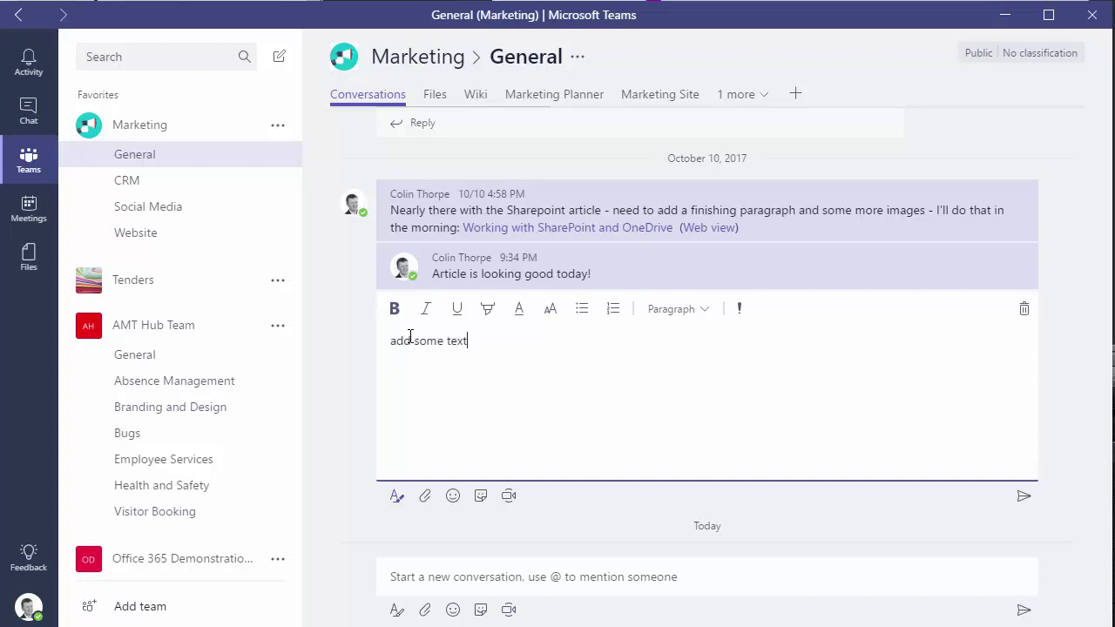
pyautogui.moveTo(426, 341); pyautogui.dragTo(396, 340)
pyautogui.click(393, 311)
pyautogui.click(459, 313)
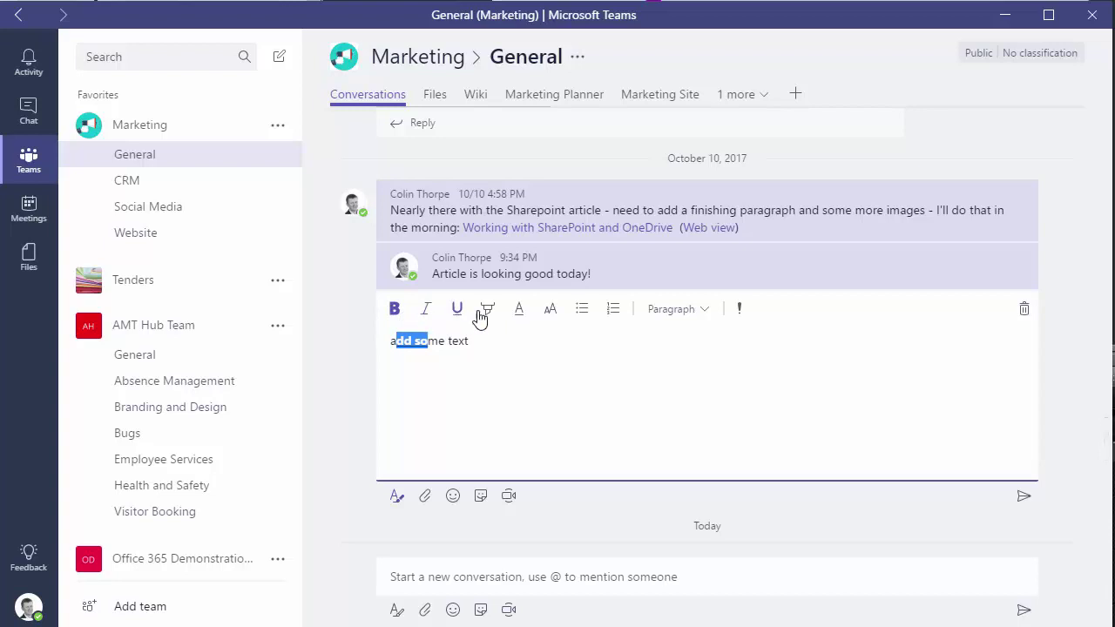
pyautogui.click(488, 309)
pyautogui.click(499, 269)
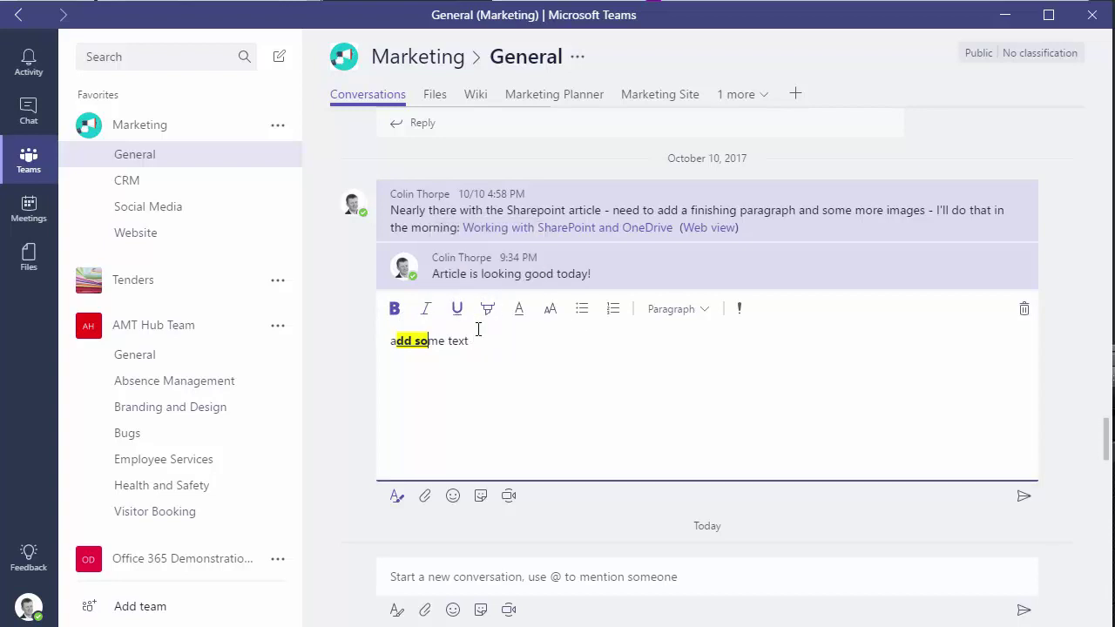
# - Highlight the word "text" in the reply in red
pyautogui.moveTo(470, 342); pyautogui.dragTo(447, 342)
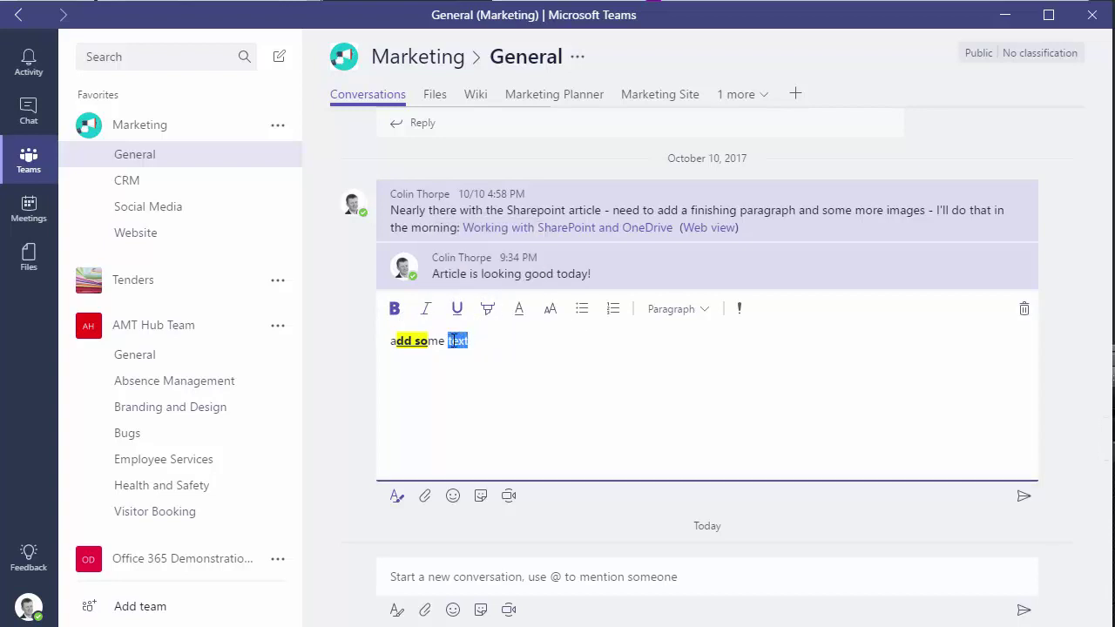
pyautogui.click(488, 310)
pyautogui.click(449, 266)
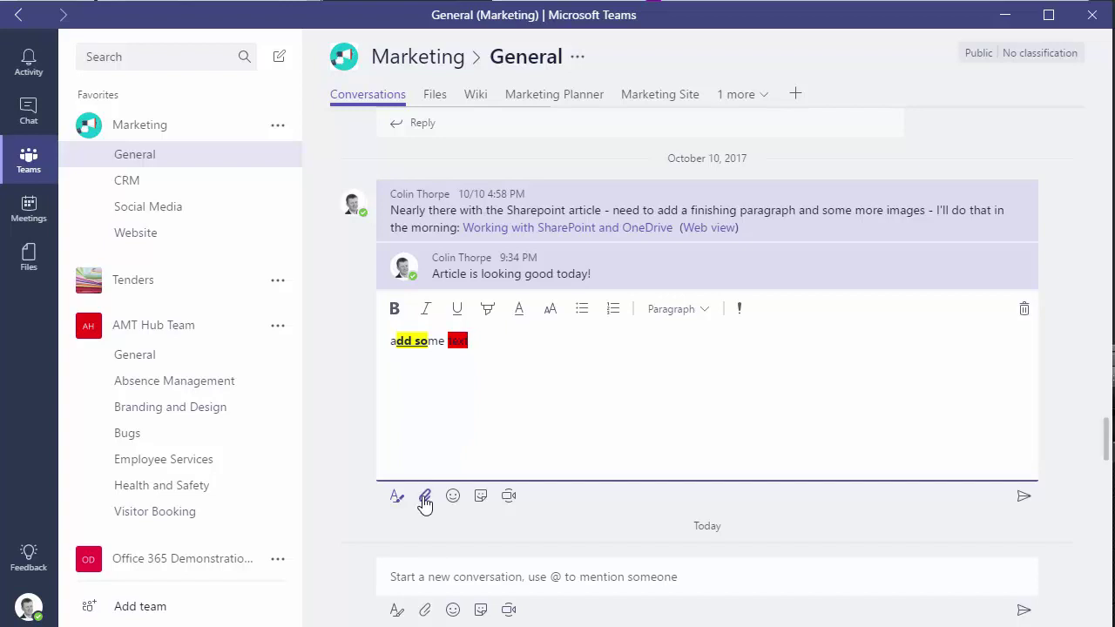
# - Browse the sticker categories and insert the Office Drama "PSSST!" sticker into the reply with its default caption
pyautogui.click(481, 496)
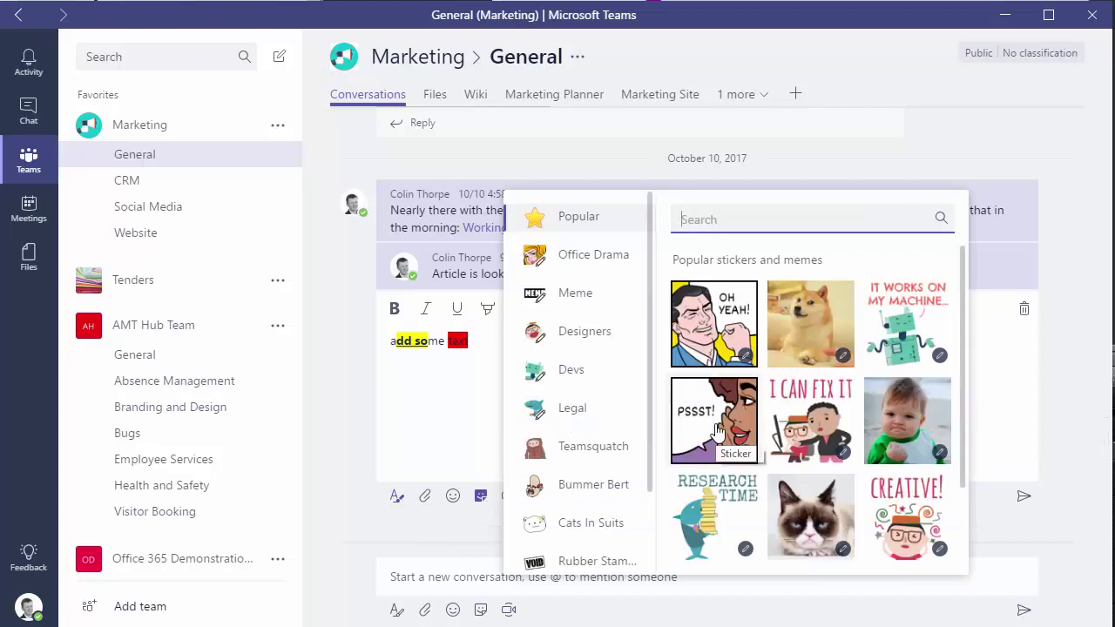
pyautogui.scroll(-2, 716, 431)
pyautogui.scroll(1, 723, 436)
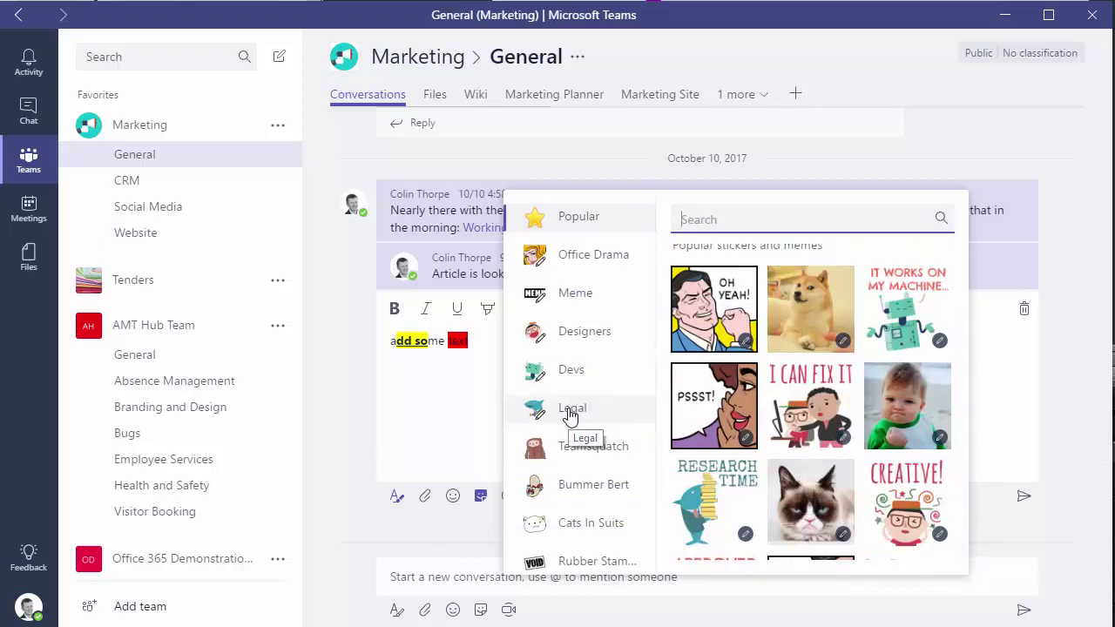
pyautogui.click(570, 415)
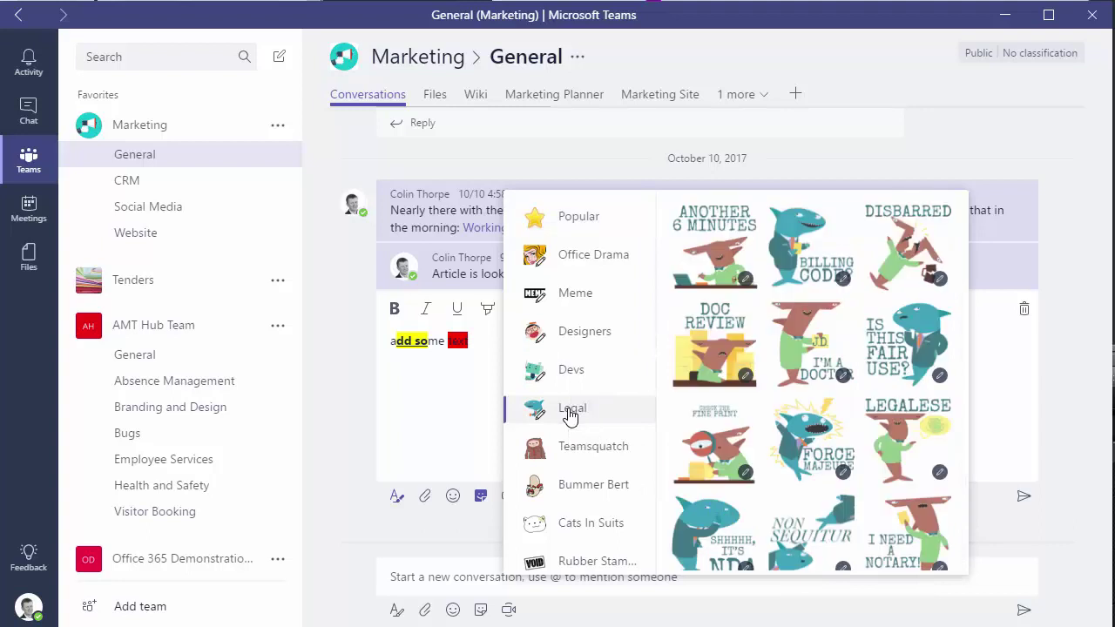
pyautogui.click(584, 260)
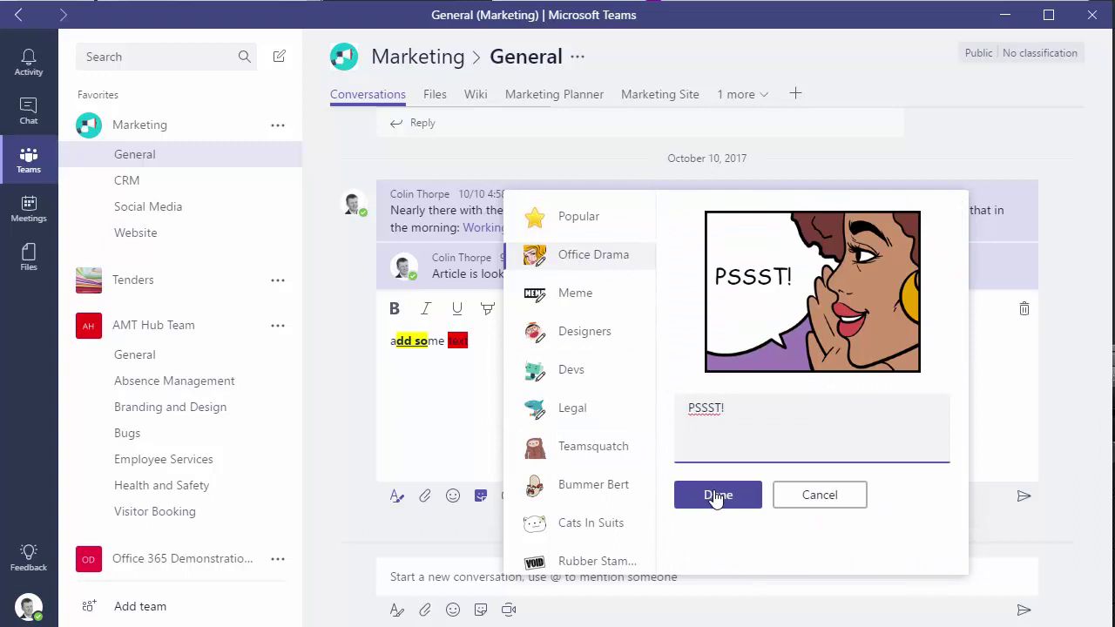
pyautogui.click(718, 495)
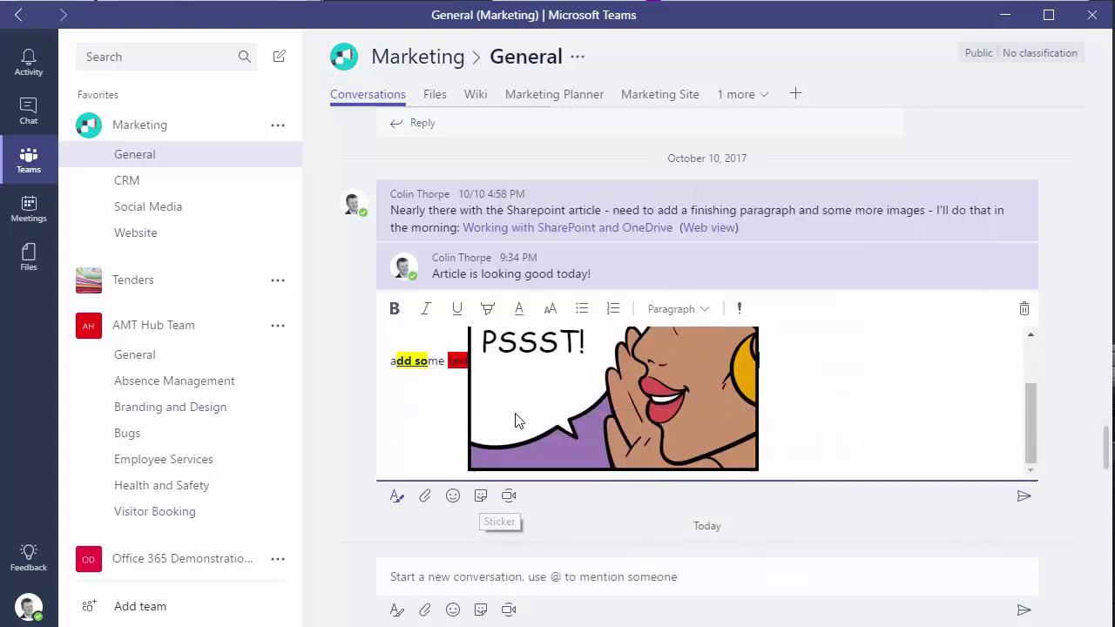
# - Check the formatted reply with its sticker and send it to the conversation
pyautogui.scroll(5, 527, 417)
pyautogui.scroll(-3, 528, 409)
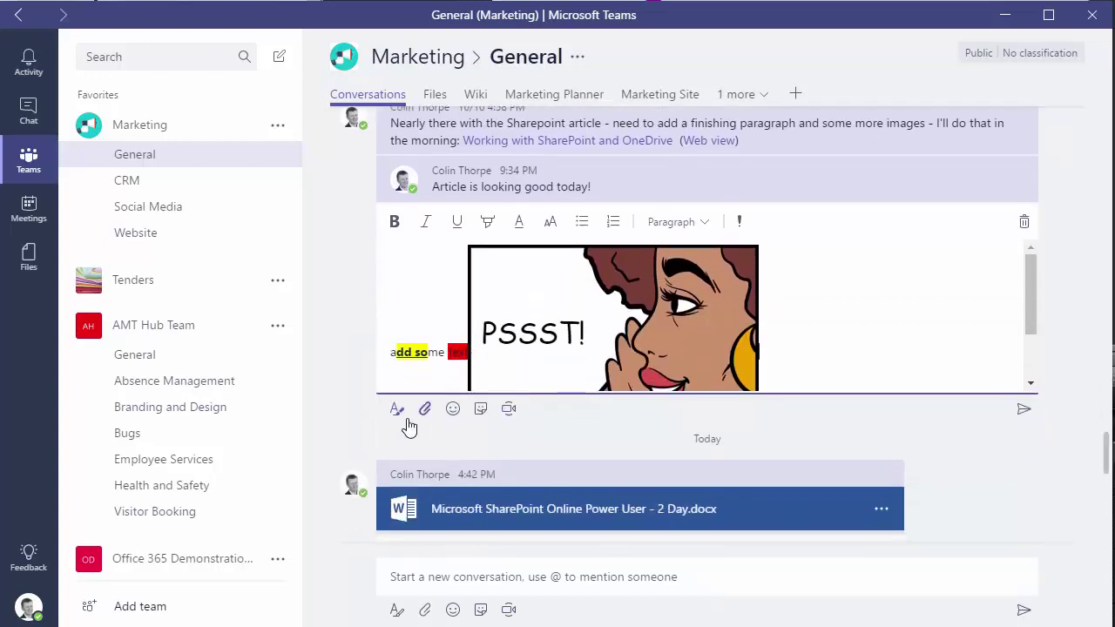
pyautogui.moveTo(1032, 314); pyautogui.dragTo(1032, 332)
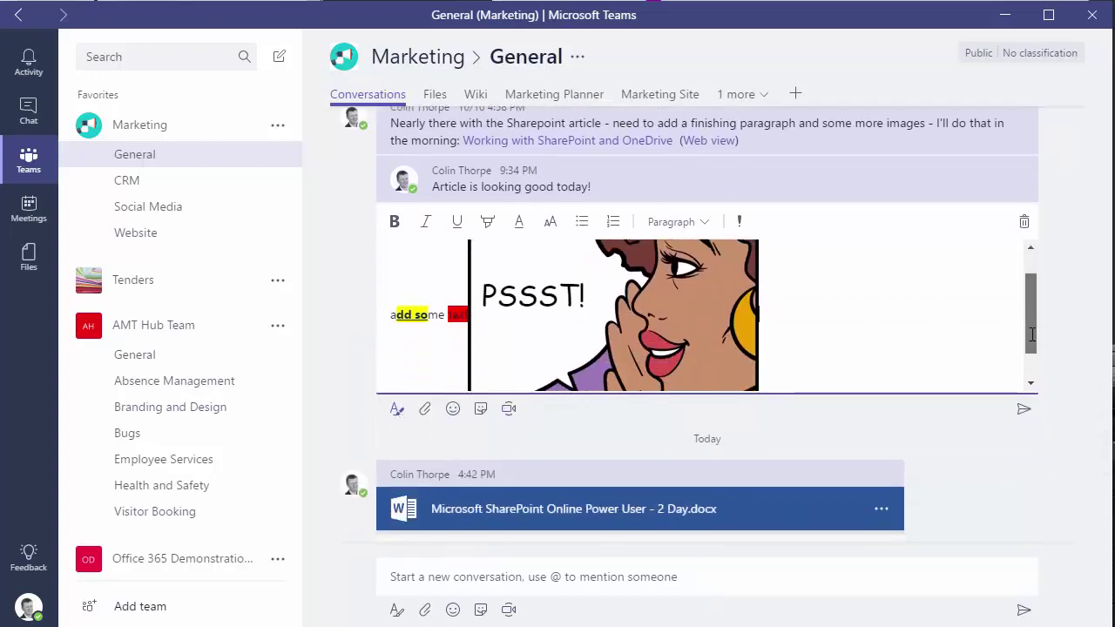
pyautogui.click(1023, 409)
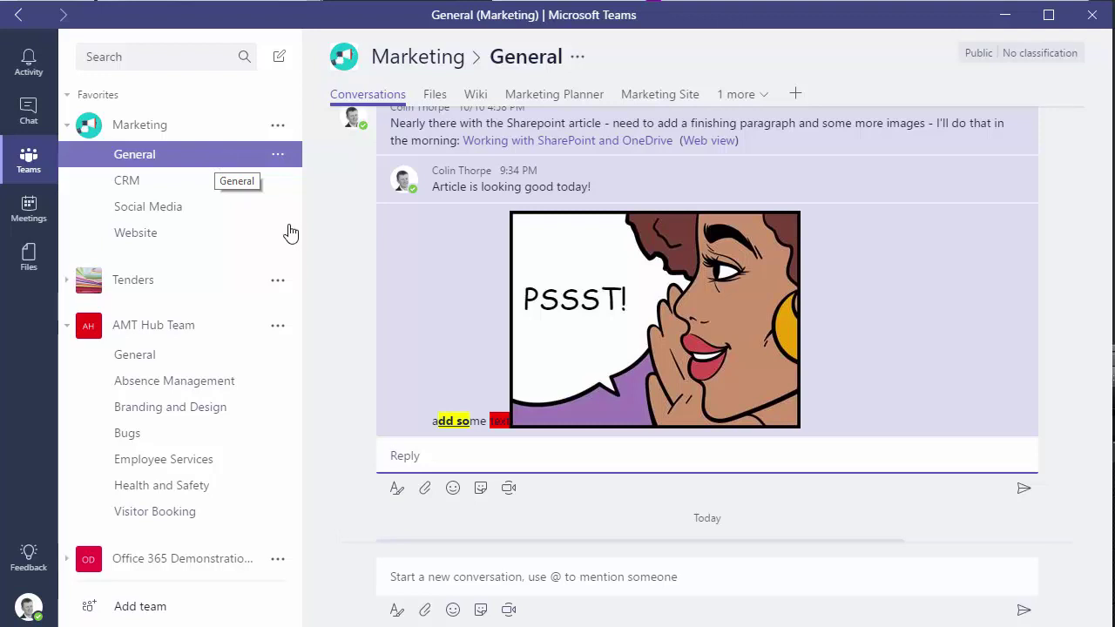
pyautogui.write('@')
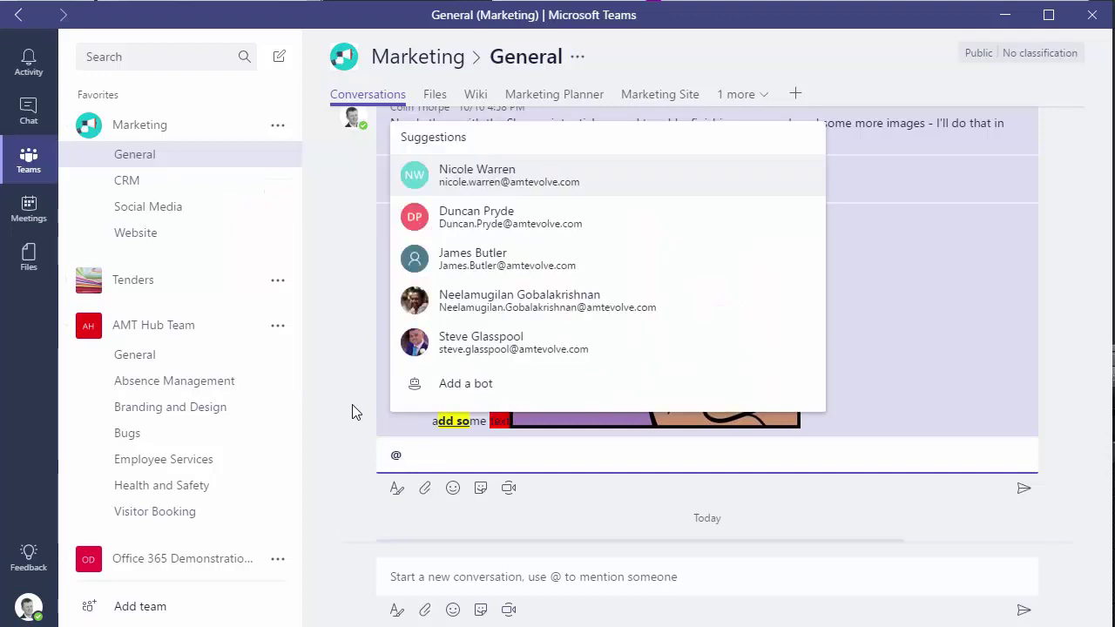
pyautogui.write('james')
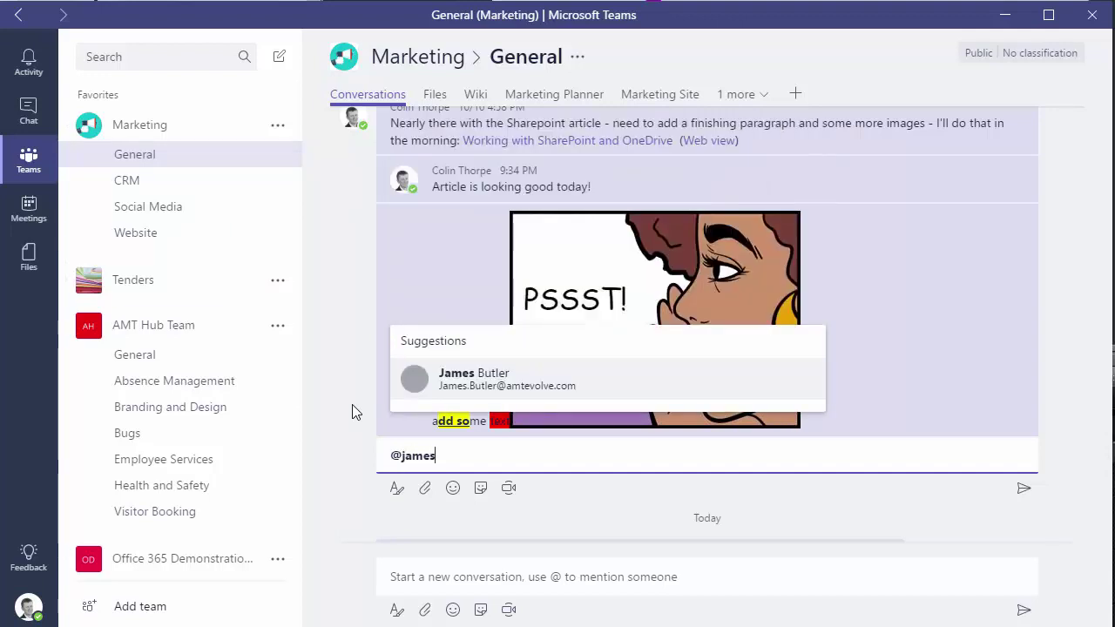
pyautogui.click(473, 381)
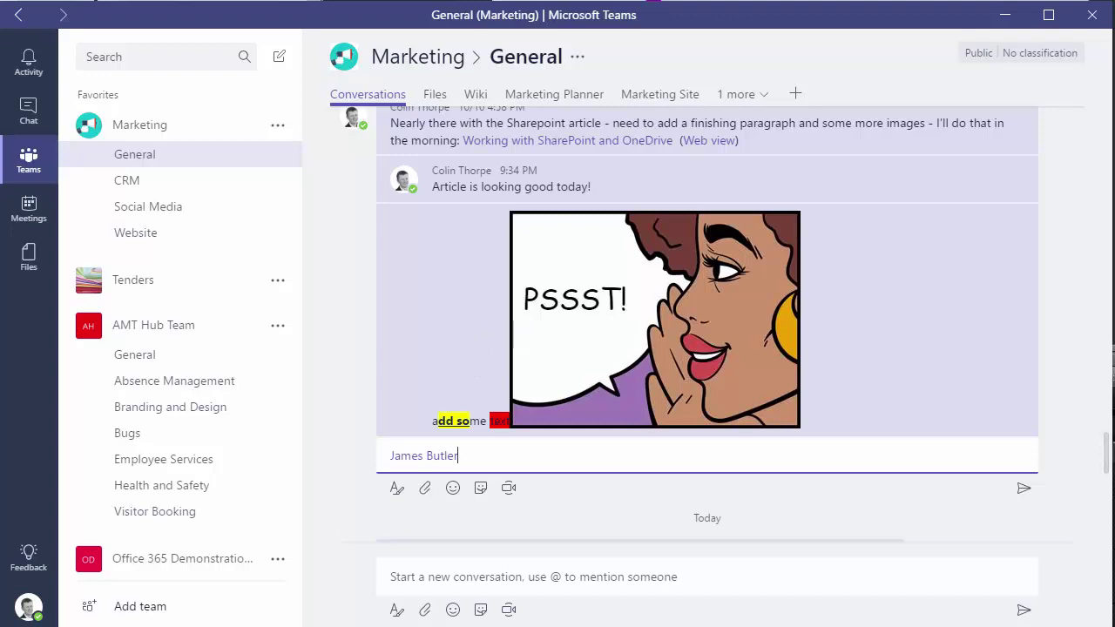
pyautogui.press('F10')
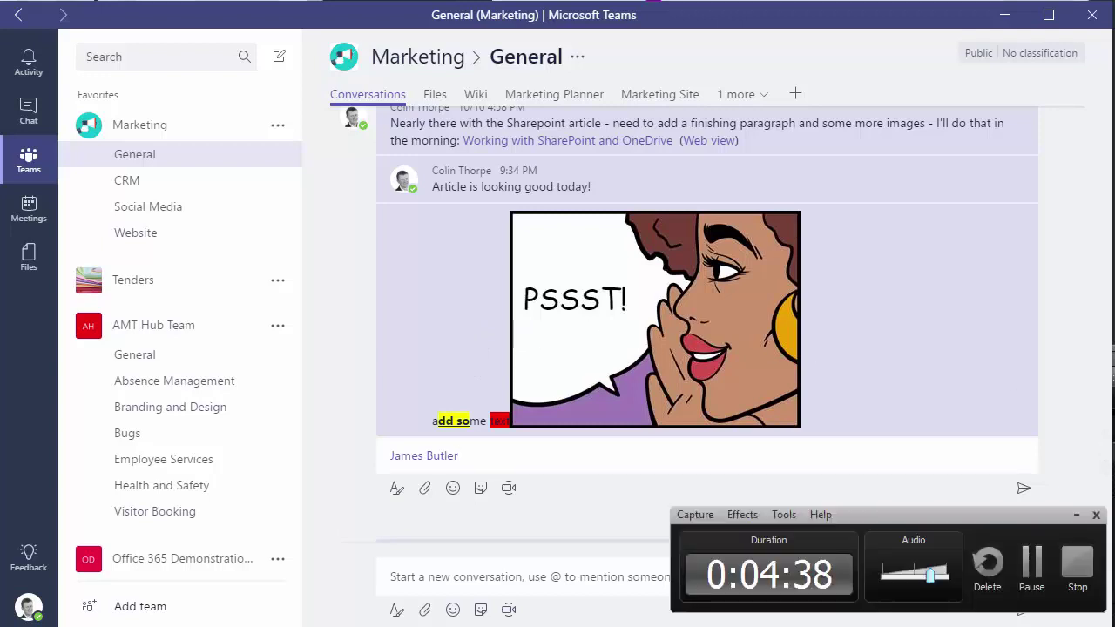
pyautogui.click(1078, 562)
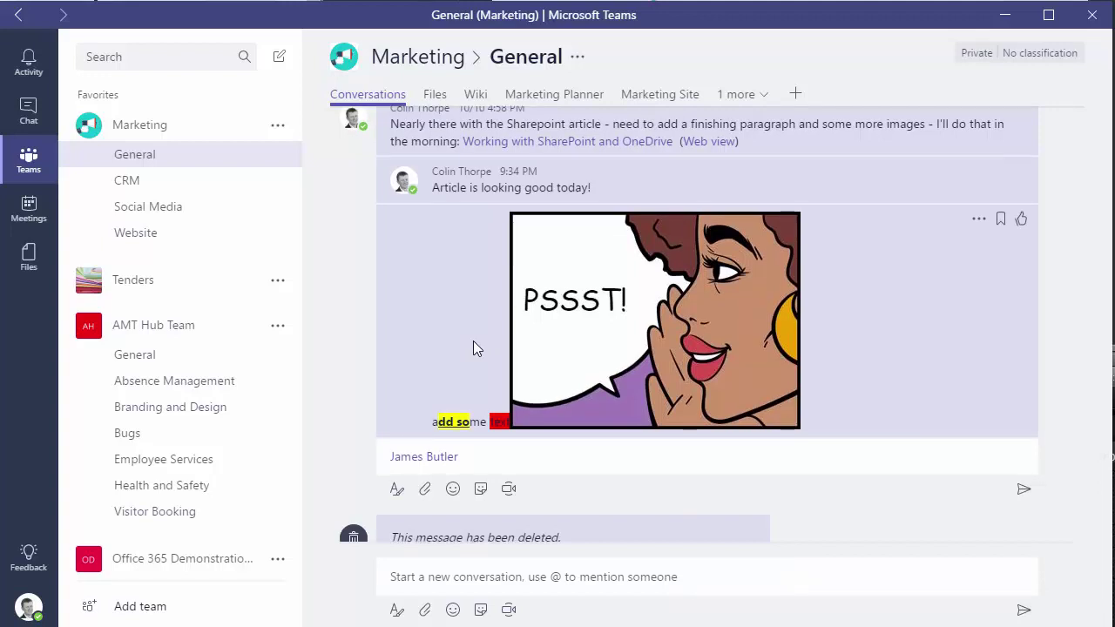
# - Open the posted file "Microsoft SharePoint Online Power User - 2 Day.docx" from the channel conversation and look through its contents
pyautogui.scroll(-5, 473, 348)
pyautogui.scroll(-1, 473, 342)
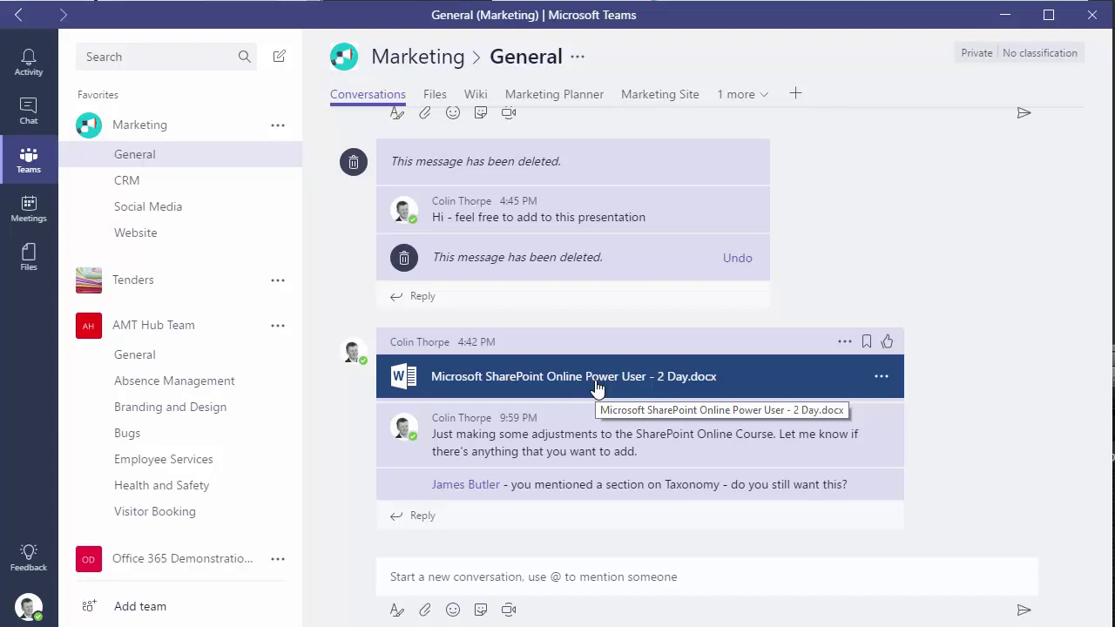
pyautogui.click(663, 381)
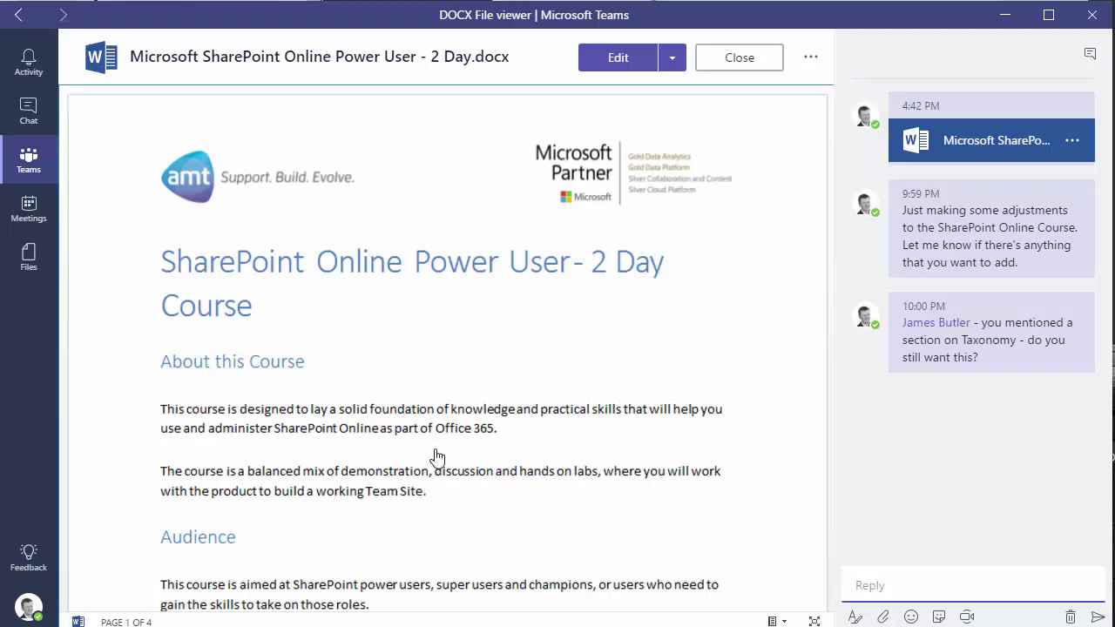
pyautogui.scroll(-3, 437, 464)
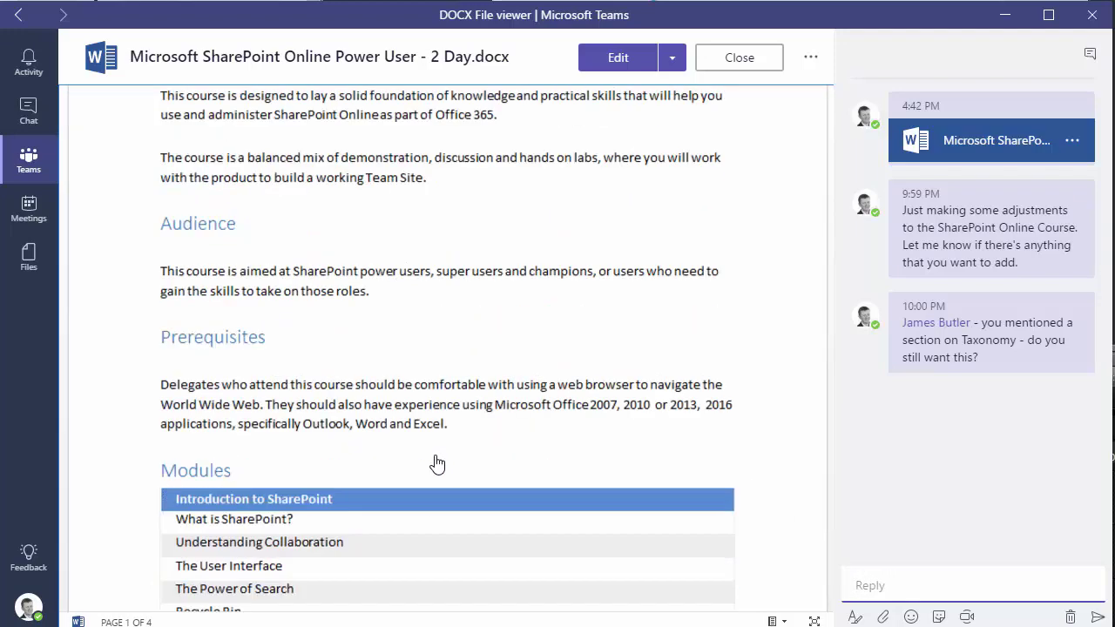
pyautogui.scroll(3, 438, 463)
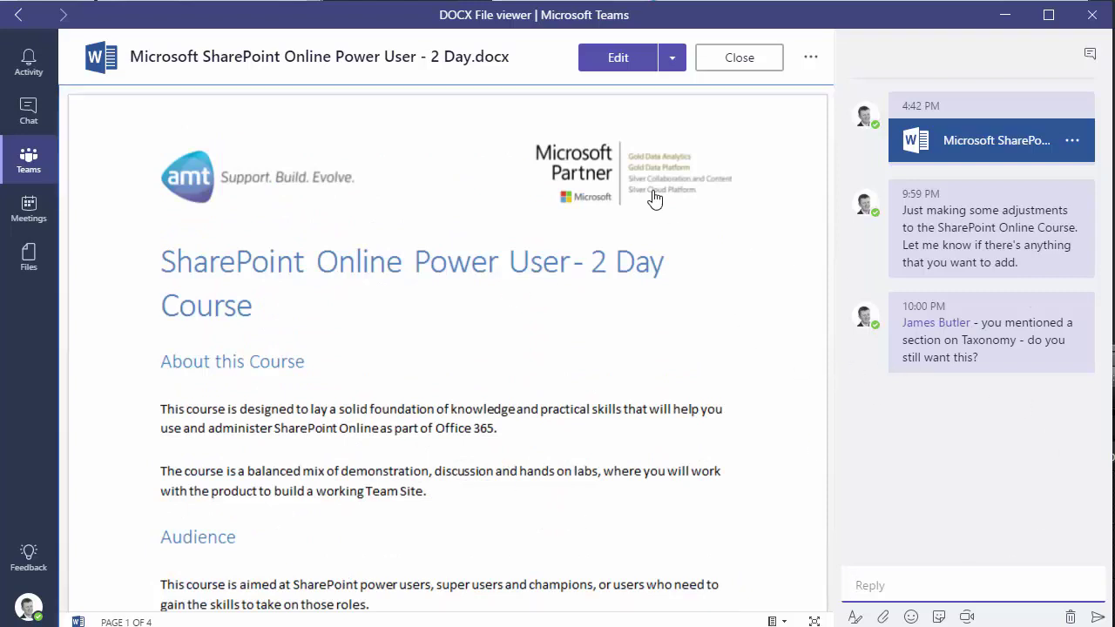
# - Open the SharePoint Online Power User document for editing inside Teams
pyautogui.click(673, 61)
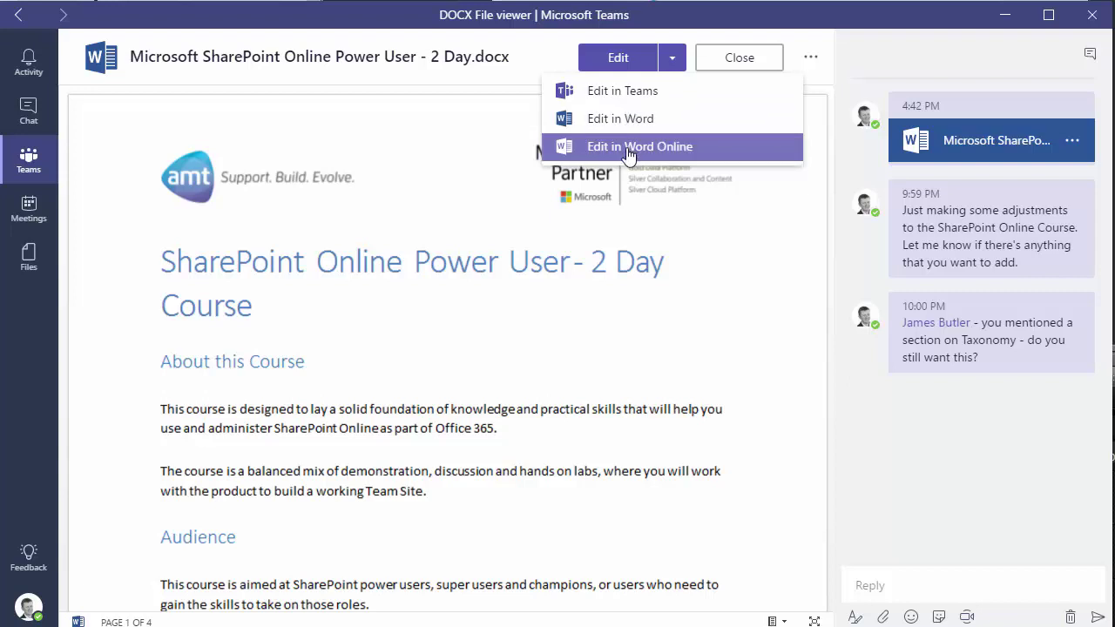
pyautogui.click(622, 92)
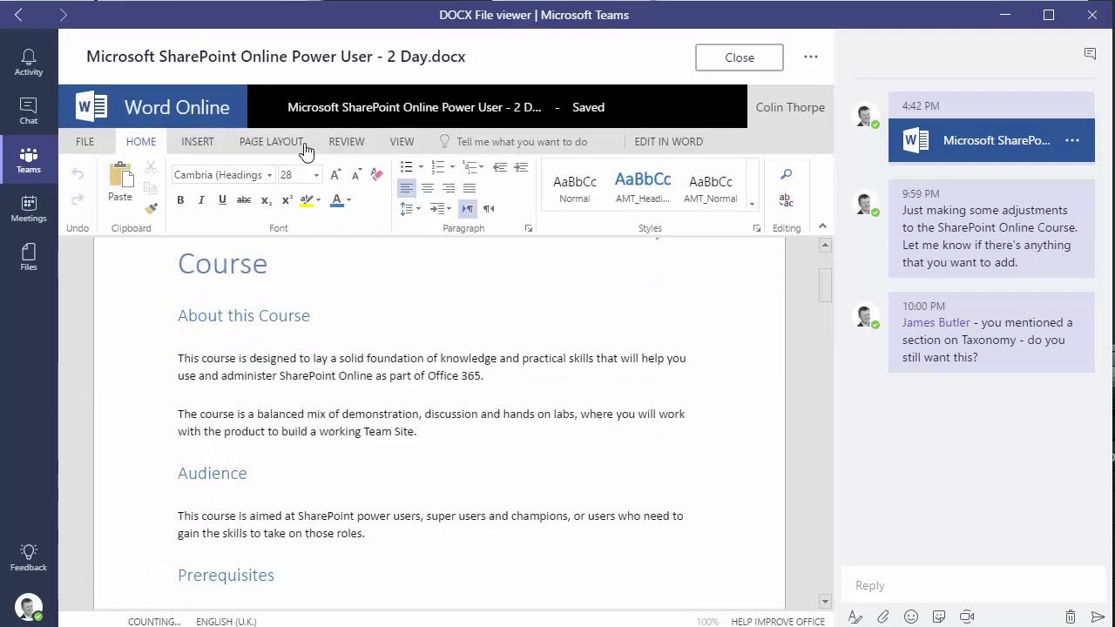
# - Highlight the first paragraph under "About this Course" in yellow
pyautogui.click(504, 377)
pyautogui.tripleClick(270, 358)
pyautogui.click(179, 358)
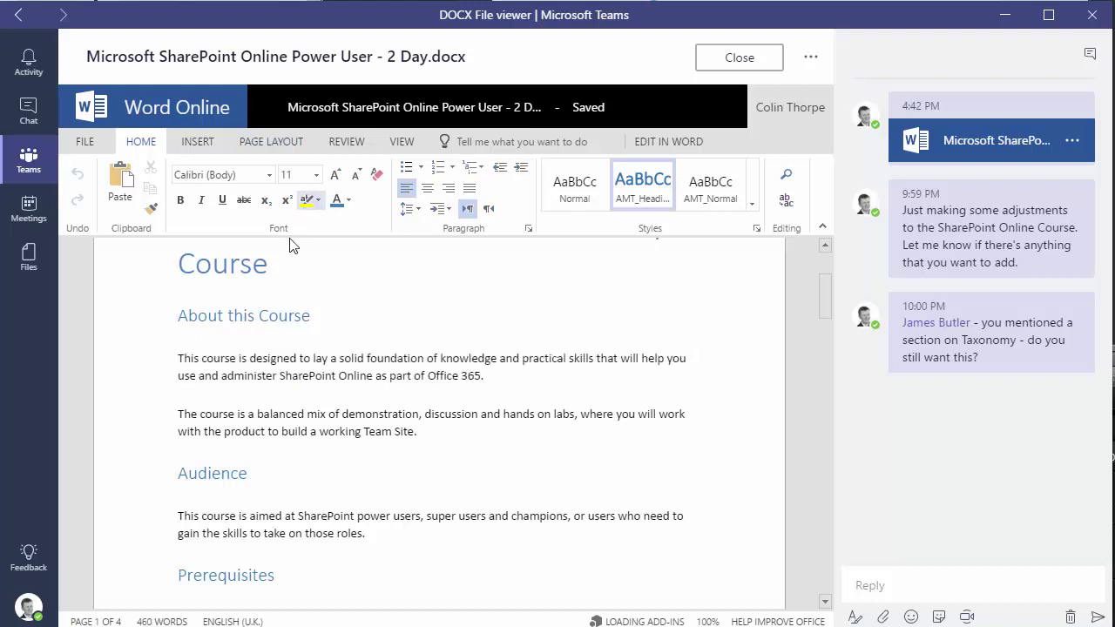
pyautogui.moveTo(179, 358); pyautogui.dragTo(536, 385)
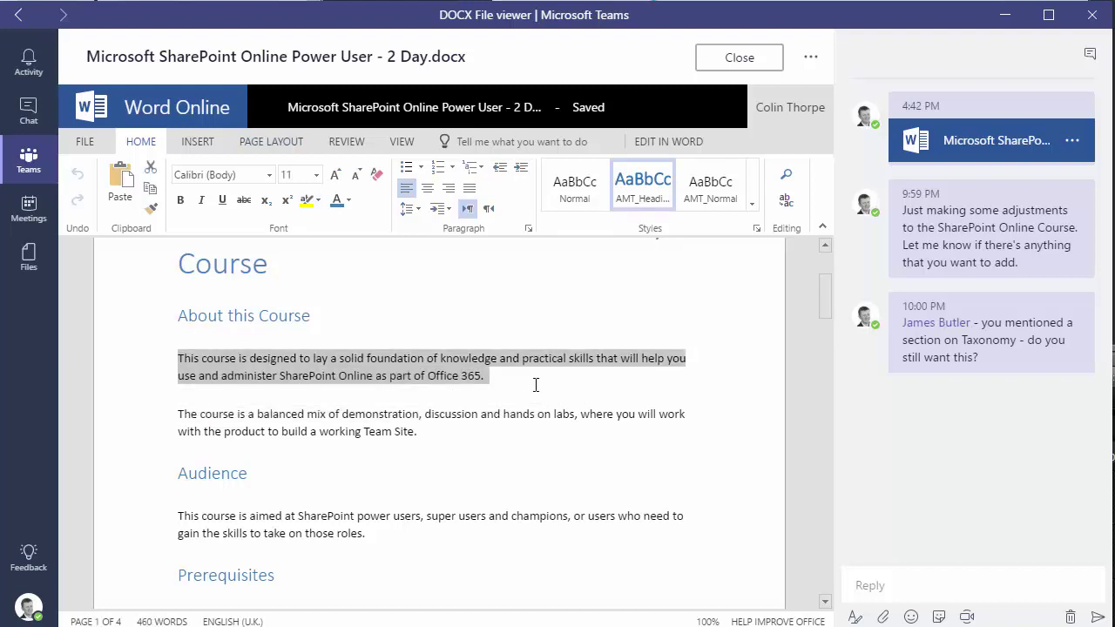
pyautogui.click(318, 200)
pyautogui.click(309, 224)
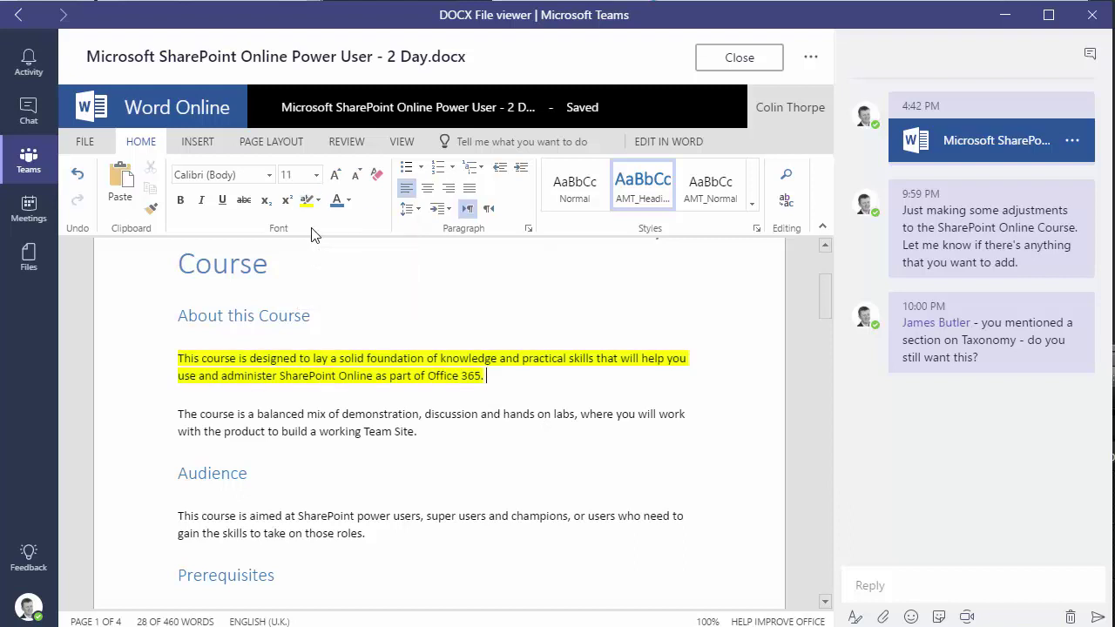
# - Remove the yellow highlight from the first paragraph under "About this Course"
pyautogui.moveTo(485, 376); pyautogui.dragTo(178, 359)
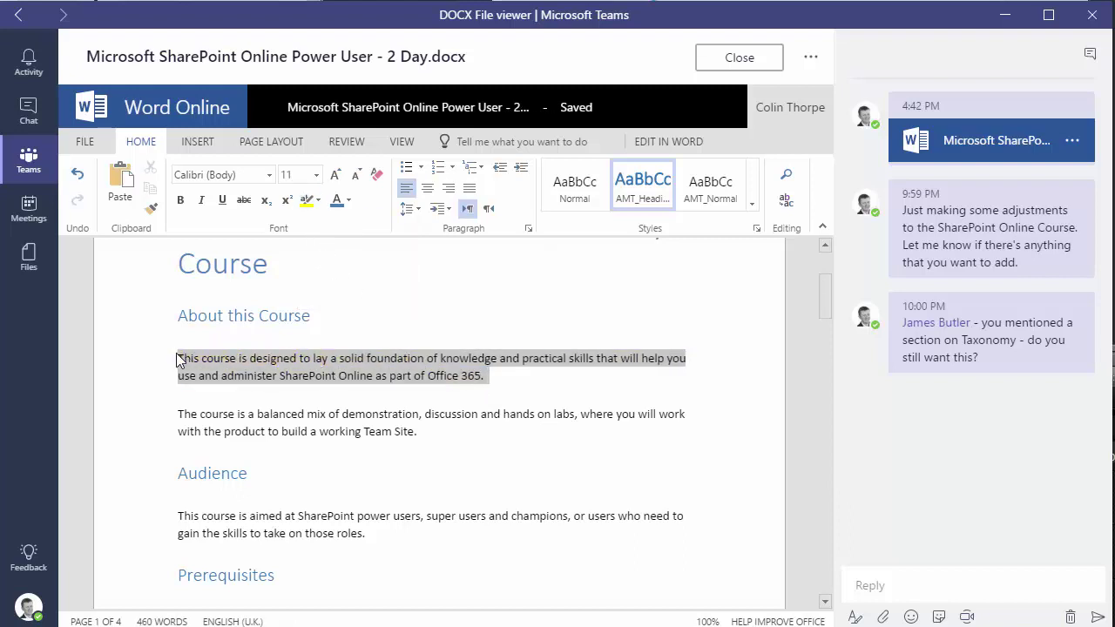
pyautogui.click(319, 200)
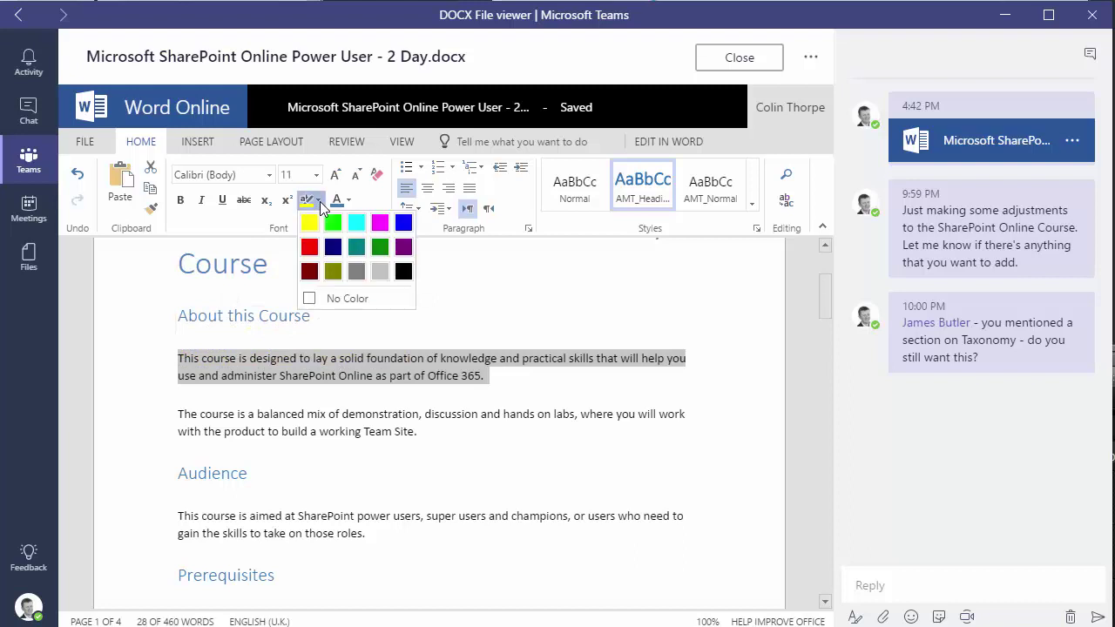
pyautogui.click(318, 298)
pyautogui.click(428, 285)
pyautogui.scroll(1, 428, 283)
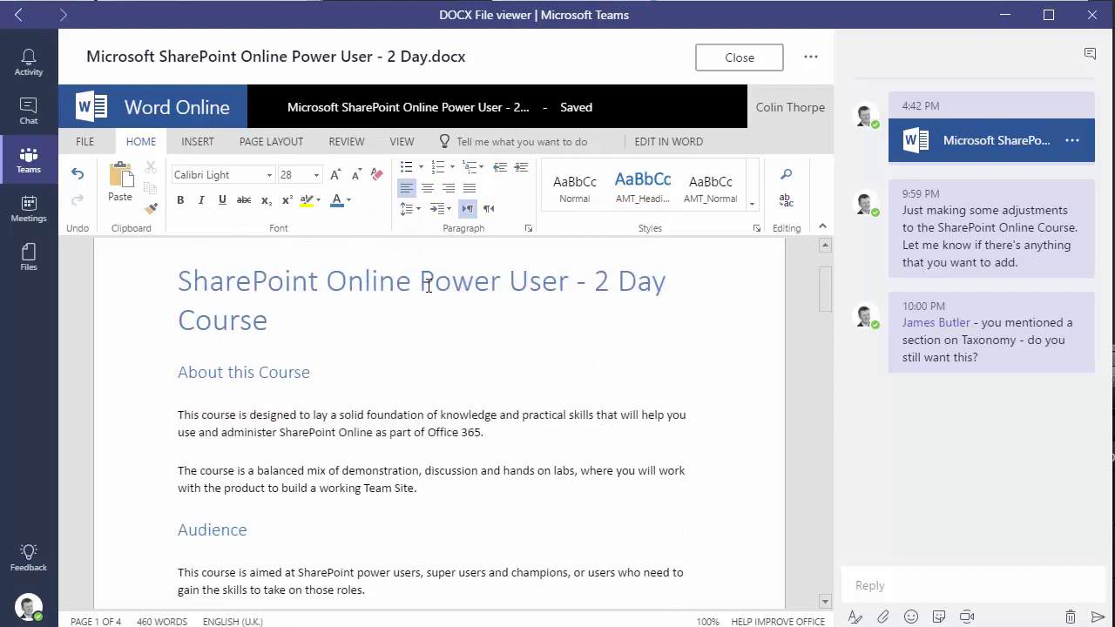
# - Close the document and look back through the earlier posts in the Marketing General conversation
pyautogui.click(739, 58)
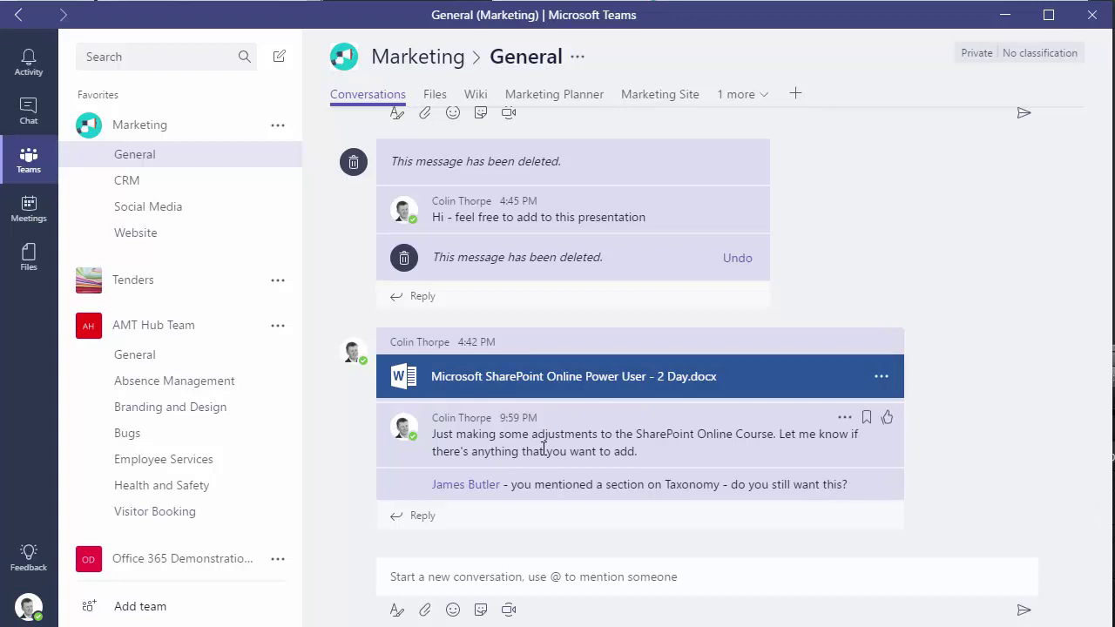
pyautogui.scroll(15, 544, 449)
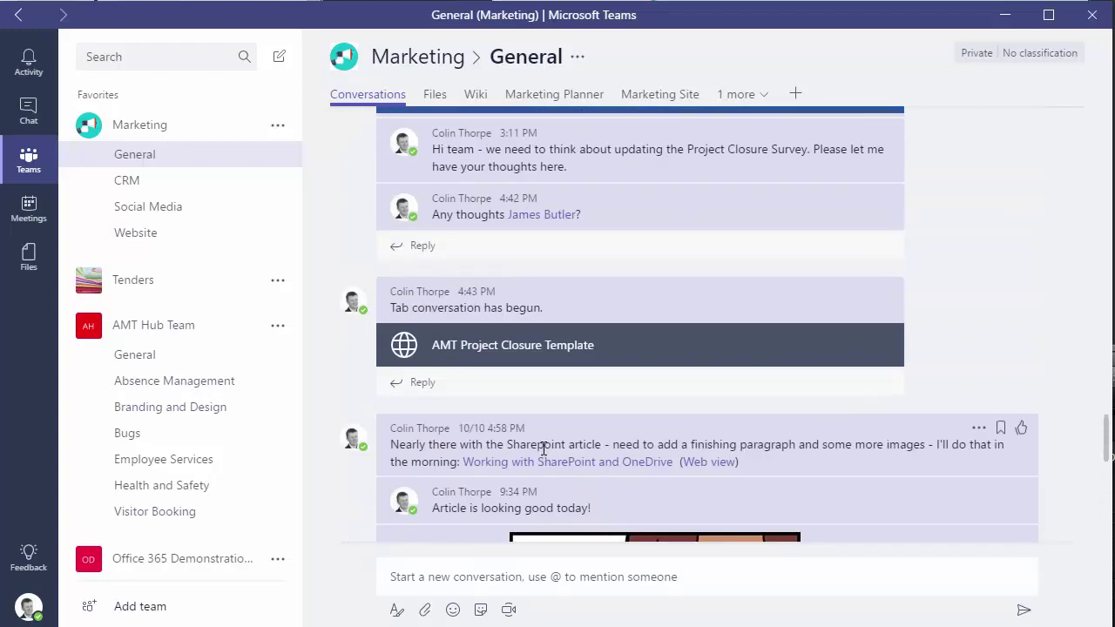
pyautogui.scroll(3, 544, 449)
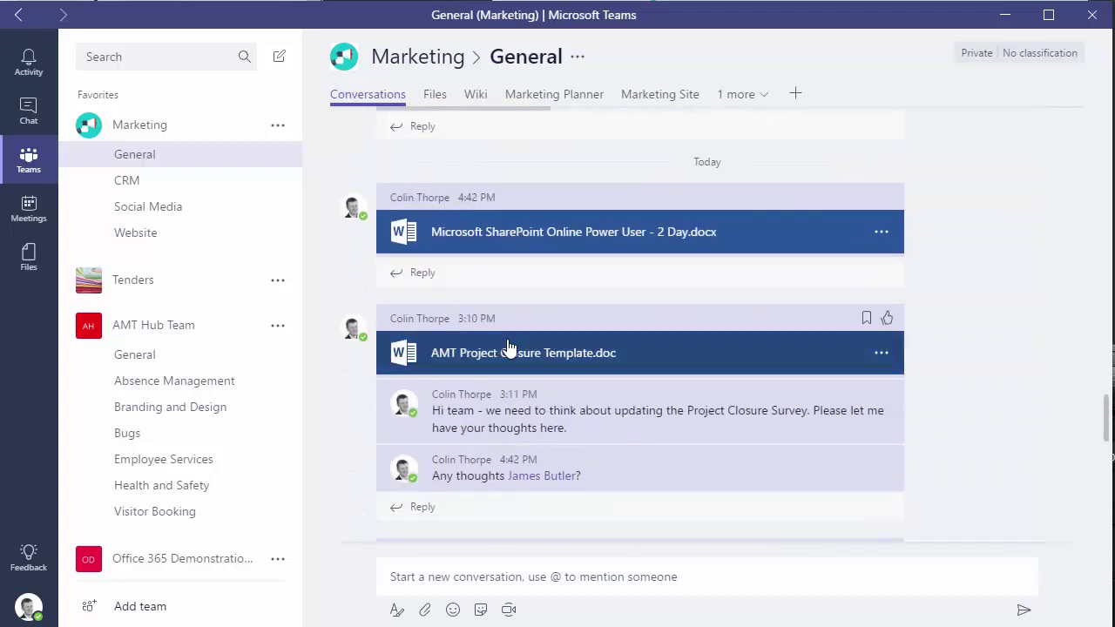
# - Upload "Microsoft Edge (1).pdf" from the Documents folder in File Explorer to the General channel's files and return to Teams
pyautogui.click(434, 96)
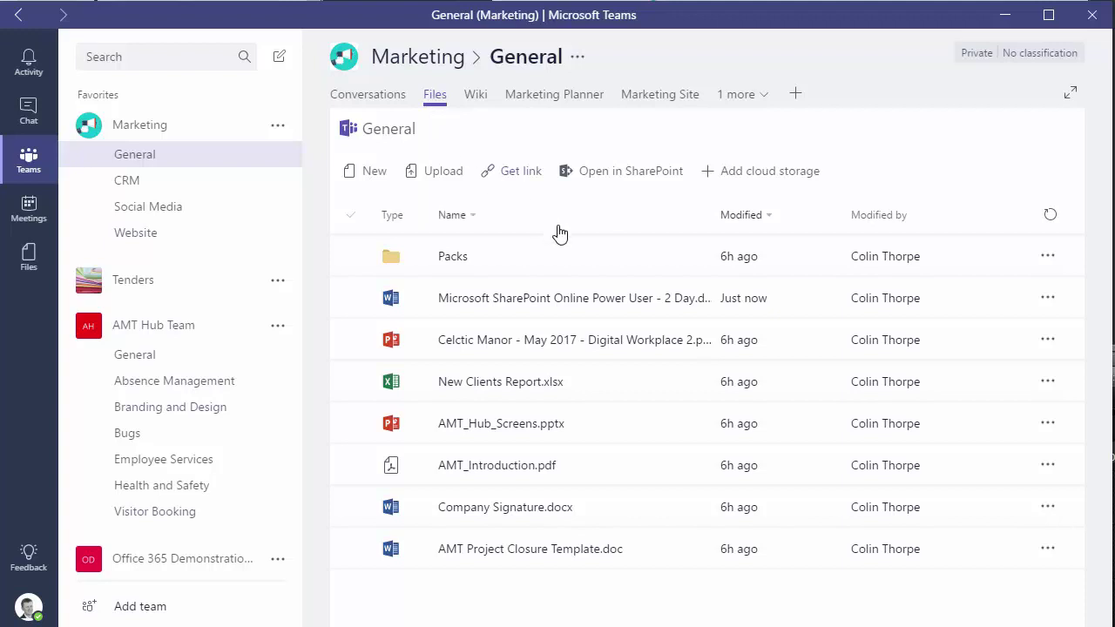
pyautogui.click(453, 383)
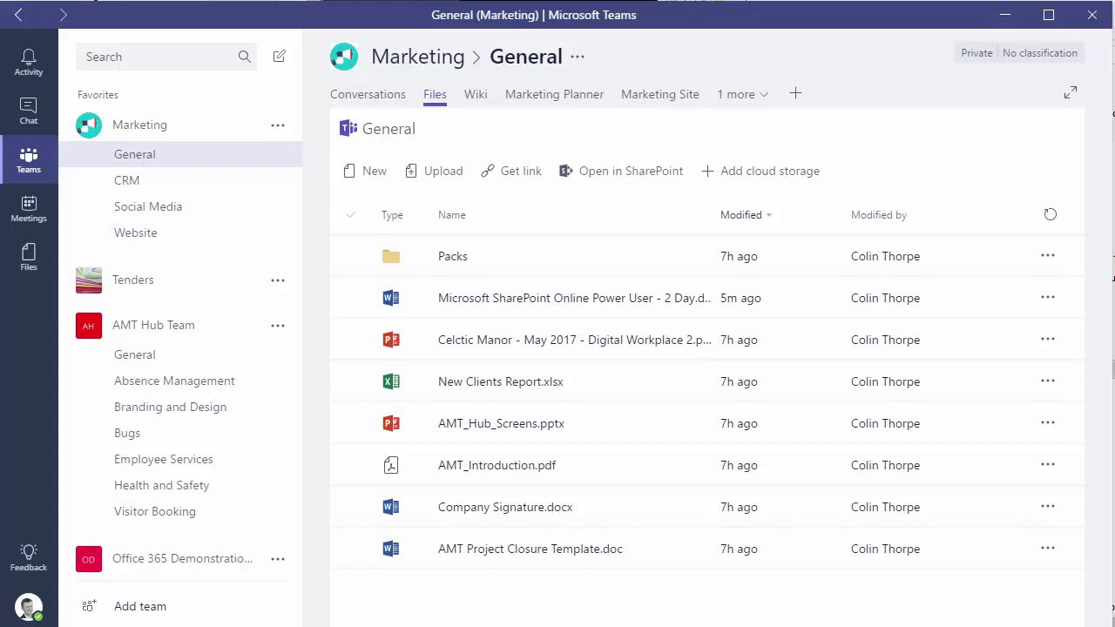
pyautogui.hotkey('alt', 'Tab')
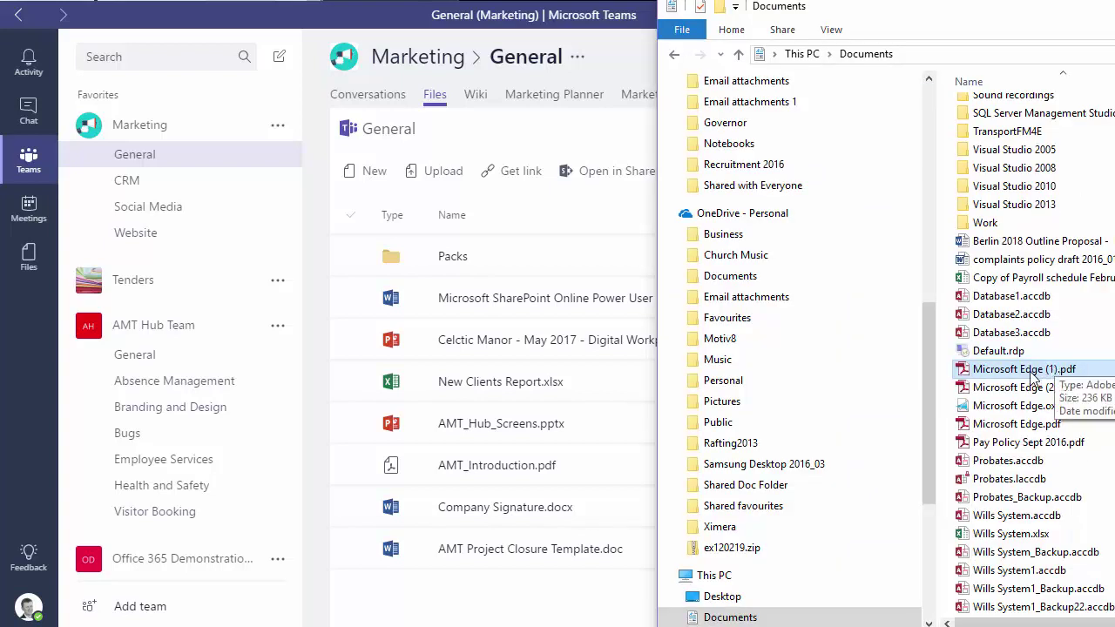
pyautogui.moveTo(1034, 375); pyautogui.dragTo(551, 370)
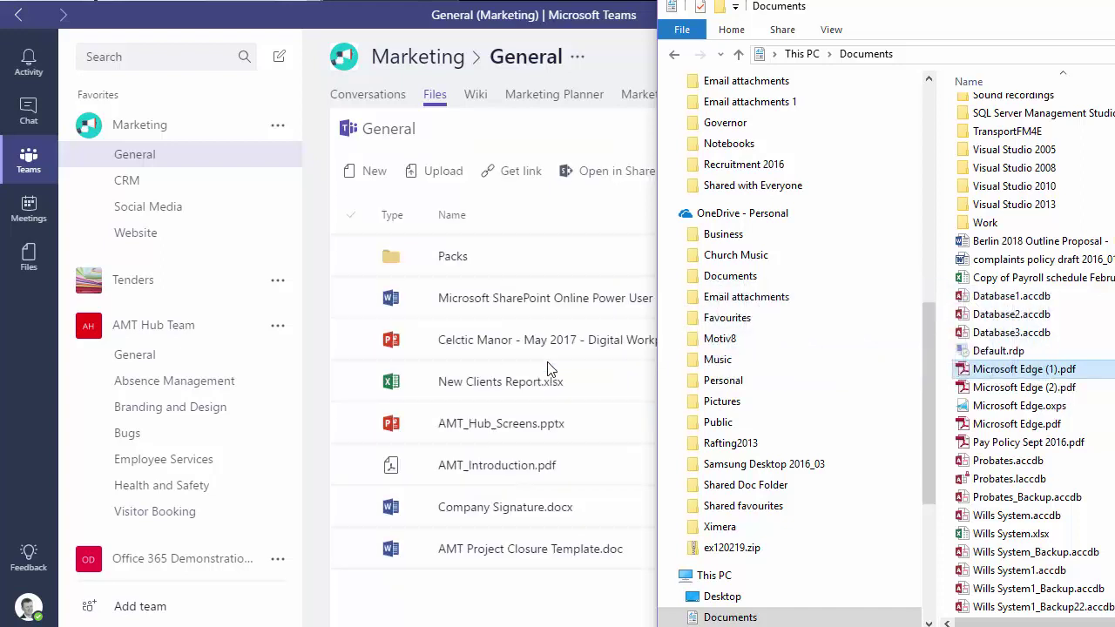
pyautogui.click(631, 21)
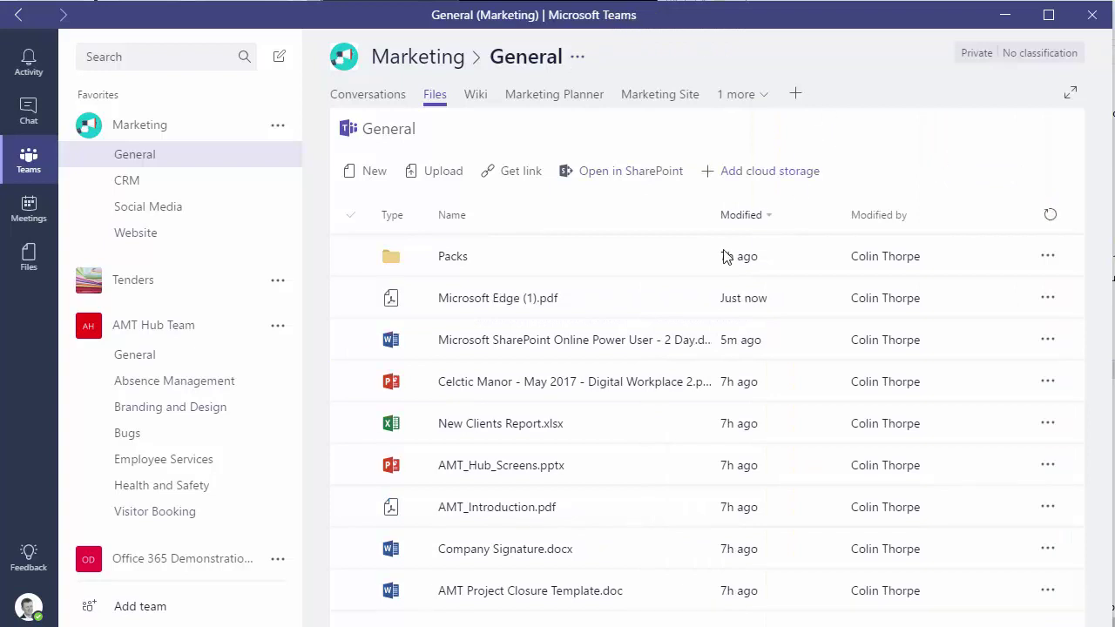
# - Look over the channel's file list and check which kinds of new items can be created there
pyautogui.click(601, 305)
pyautogui.click(601, 385)
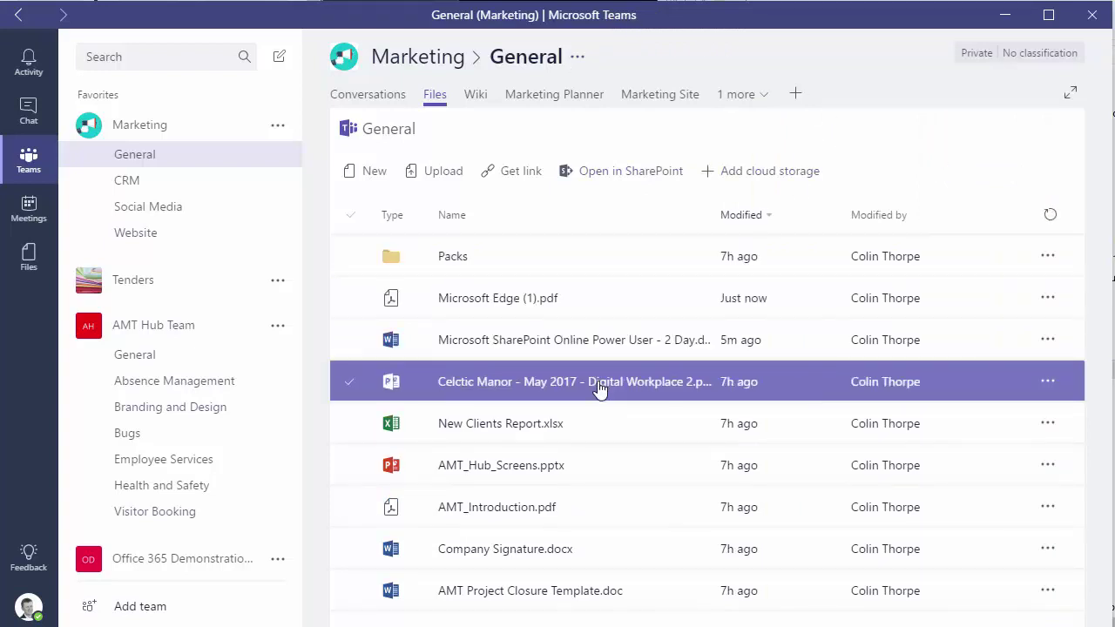
pyautogui.click(639, 338)
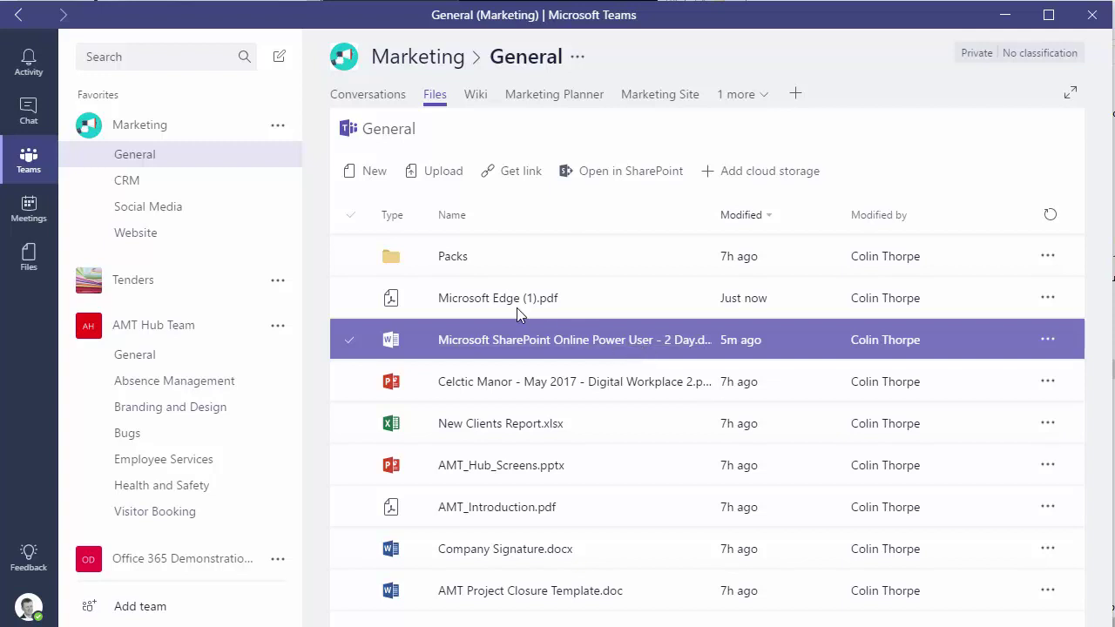
pyautogui.click(453, 271)
pyautogui.click(370, 172)
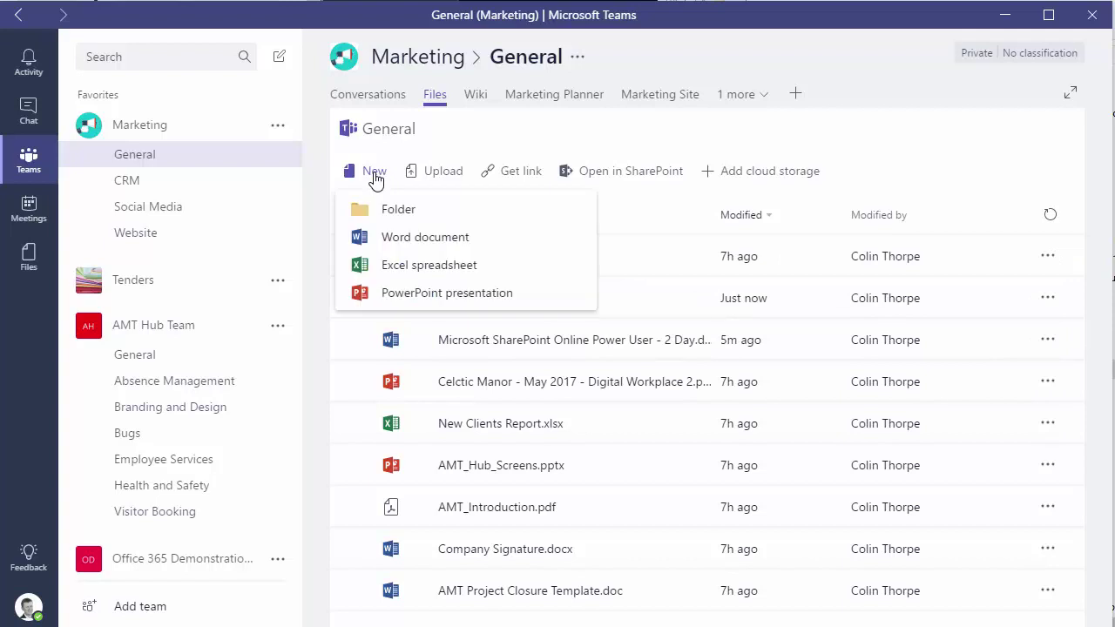
pyautogui.click(520, 144)
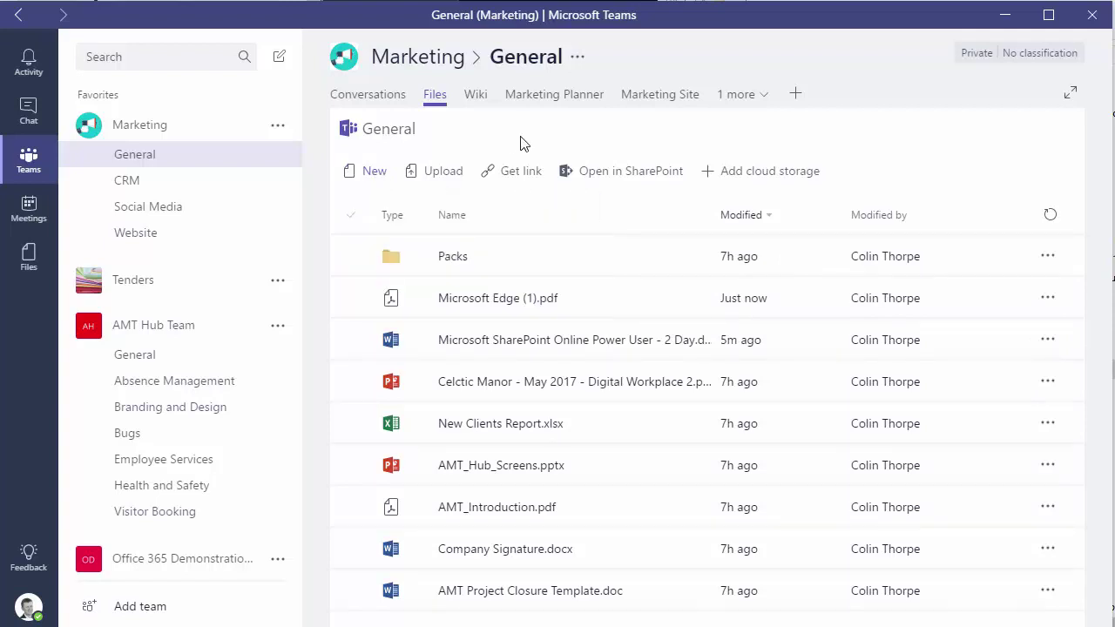
# - View the channel's Wiki page and look across all the buckets of the Marketing Planner board
pyautogui.click(477, 99)
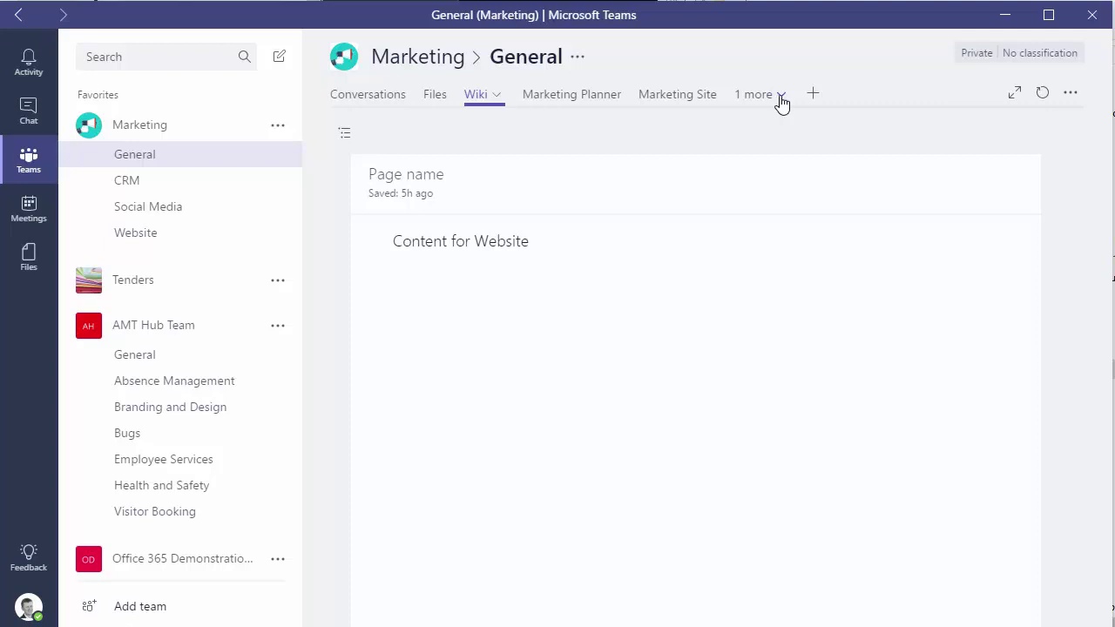
pyautogui.click(595, 97)
pyautogui.click(595, 97)
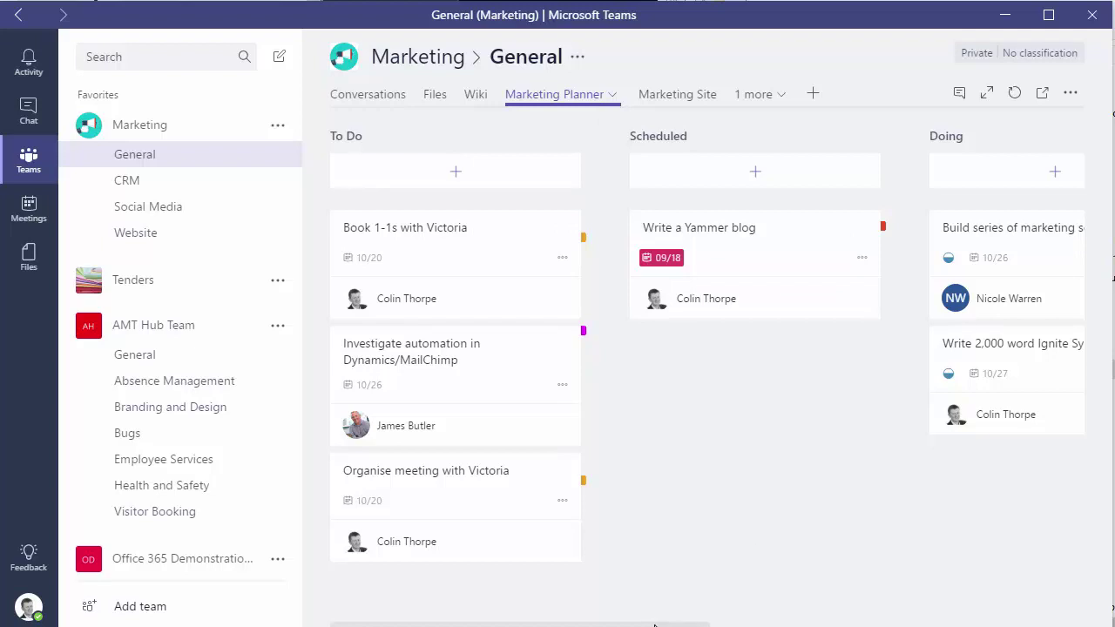
pyautogui.hscroll(5, 654, 622)
pyautogui.hscroll(-5, 654, 622)
pyautogui.hscroll(5, 631, 624)
pyautogui.hscroll(-5, 610, 523)
# - Add a task "Create webinar for next month" to the To Do bucket, due 10/26 and assigned to yourself
pyautogui.click(456, 172)
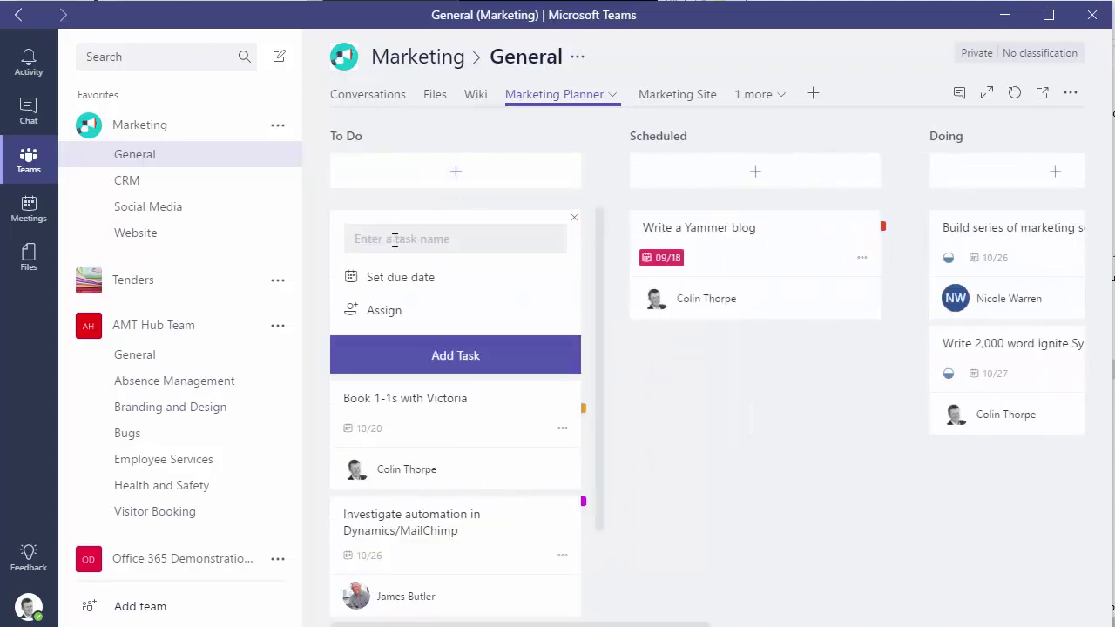
pyautogui.write('Create Webinar for next month')
pyautogui.click(414, 281)
pyautogui.click(457, 437)
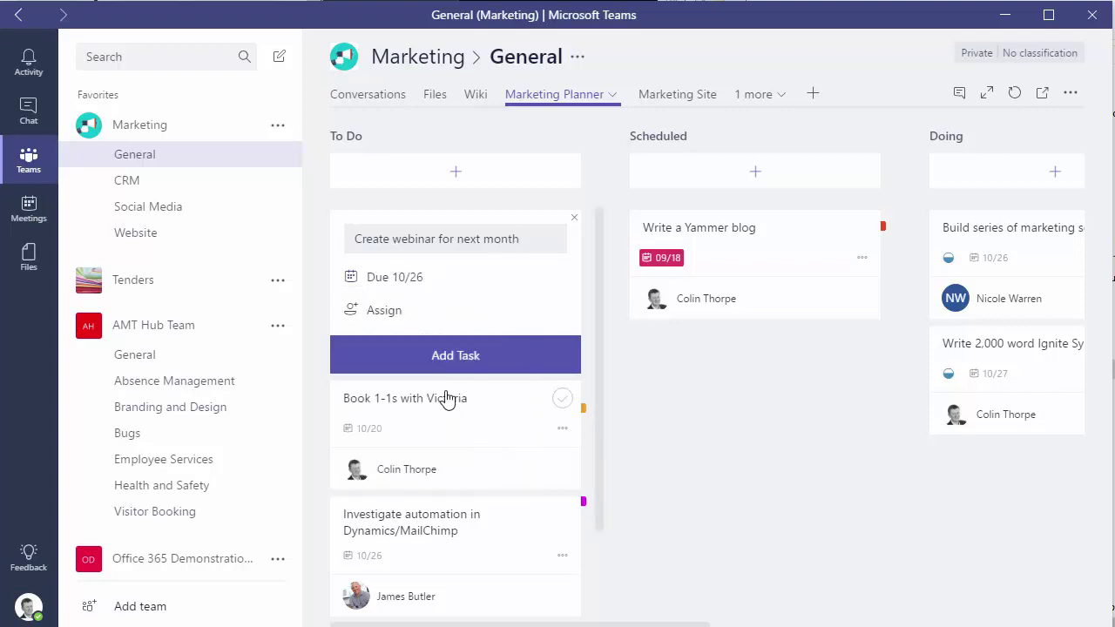
pyautogui.click(392, 315)
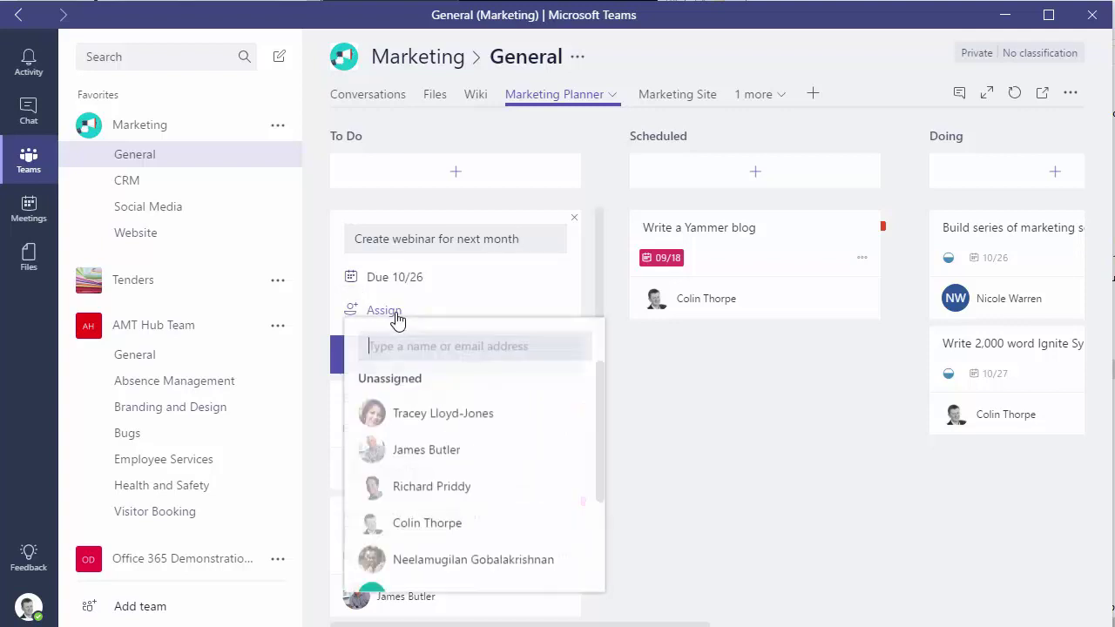
pyautogui.click(455, 525)
pyautogui.click(658, 418)
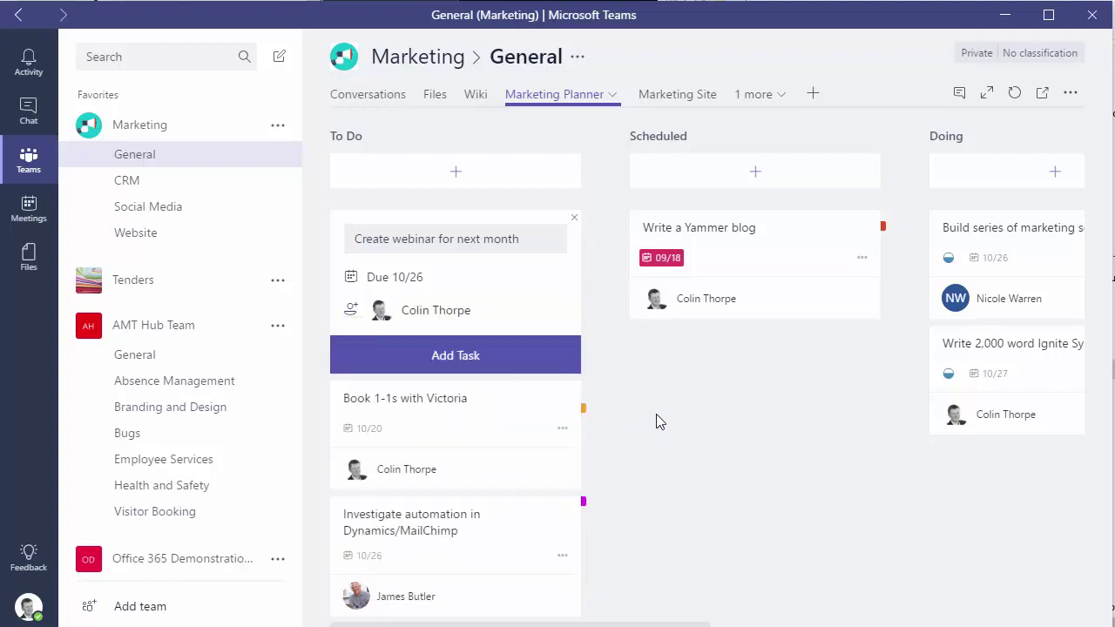
pyautogui.click(481, 357)
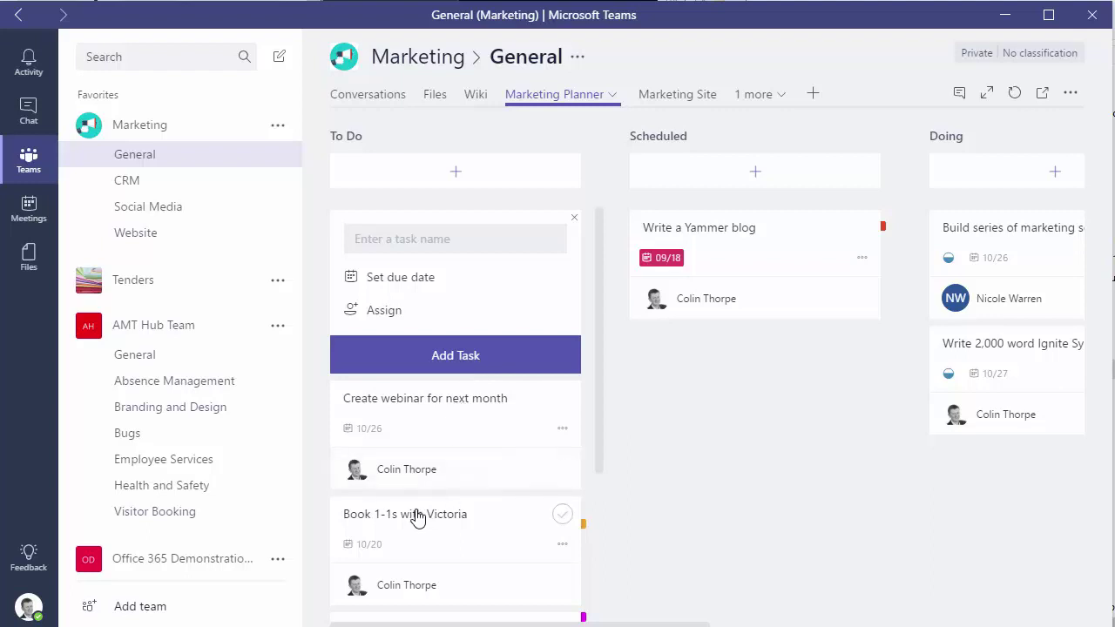
# - Move the "Book 1-1s" task from To Do to the Scheduled bucket and look across the board
pyautogui.moveTo(423, 515); pyautogui.dragTo(746, 349)
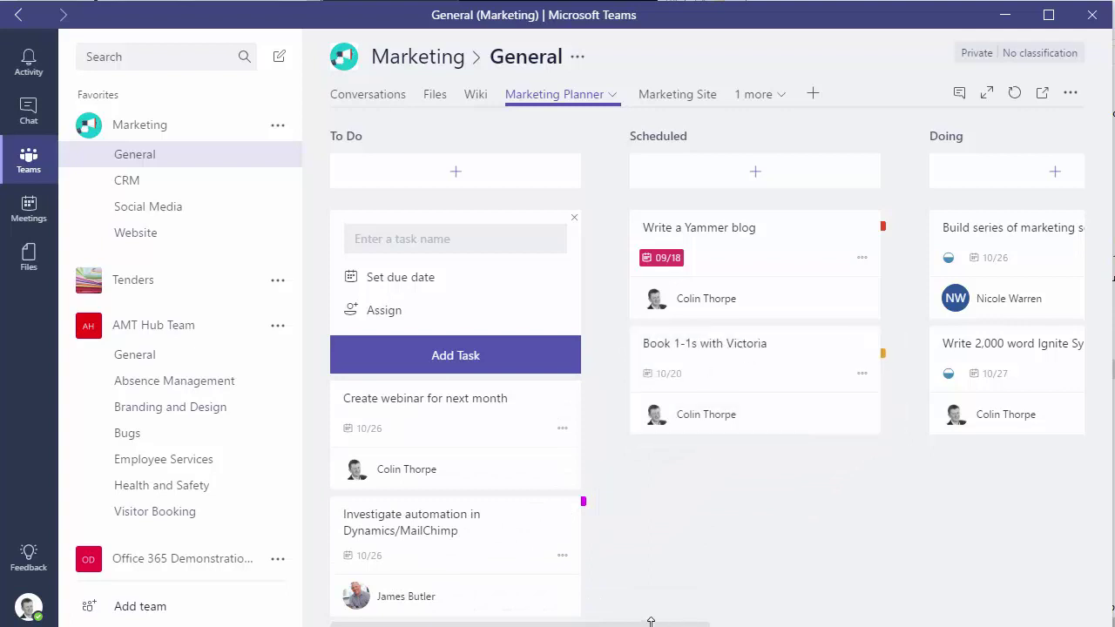
pyautogui.hscroll(5, 653, 625)
pyautogui.hscroll(-5, 517, 590)
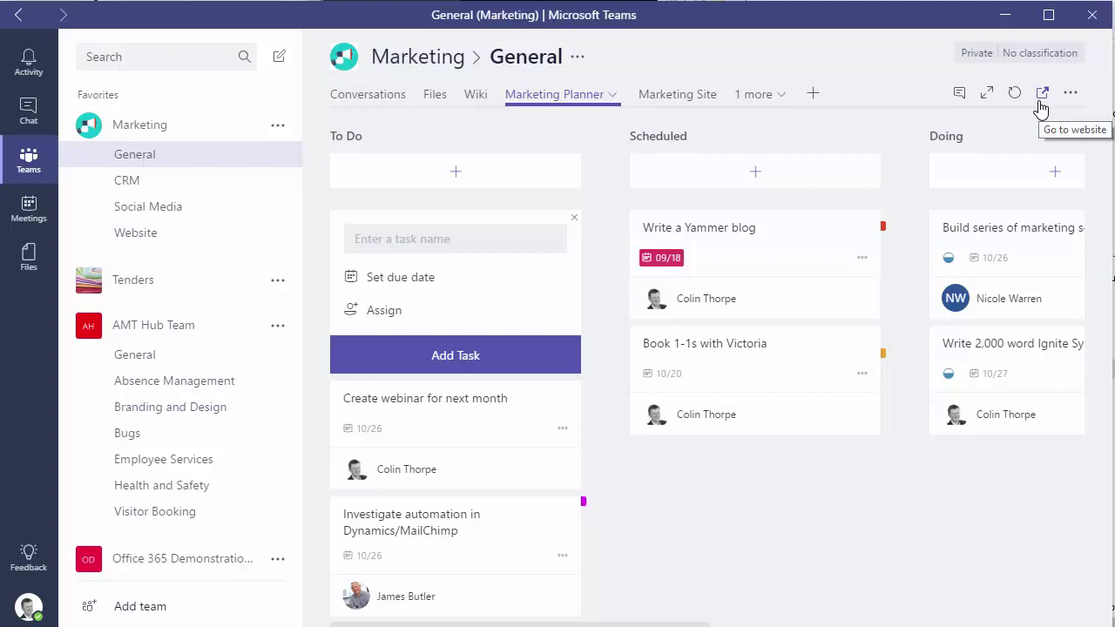
# - Look through the apps that can be added as channel tabs and close the selection without adding one
pyautogui.click(812, 96)
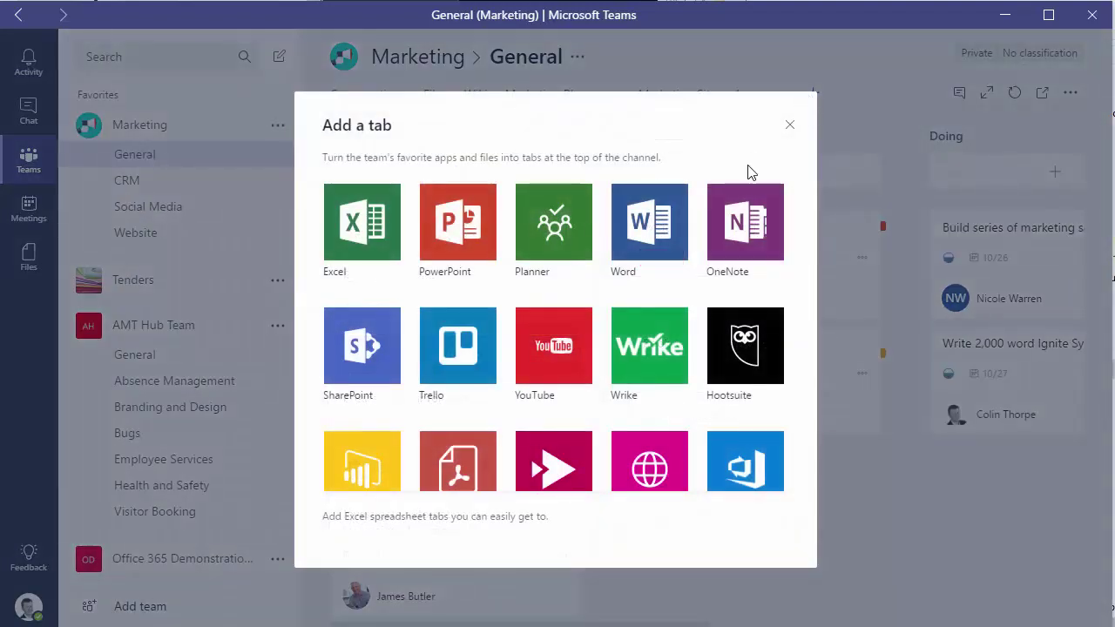
pyautogui.scroll(-1, 598, 275)
pyautogui.scroll(1, 598, 275)
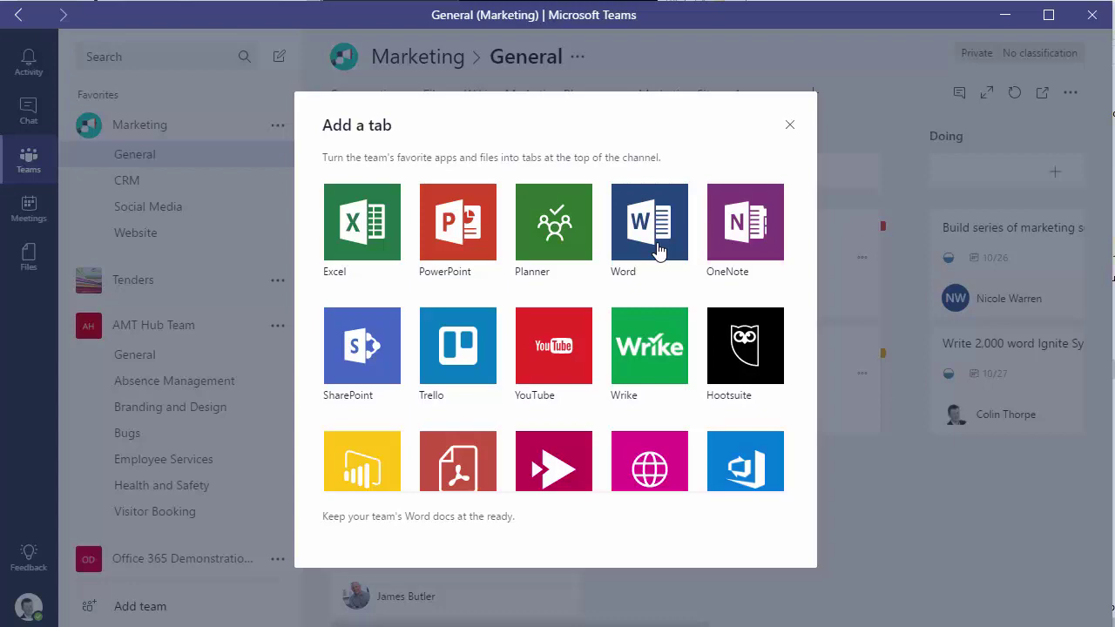
pyautogui.click(791, 127)
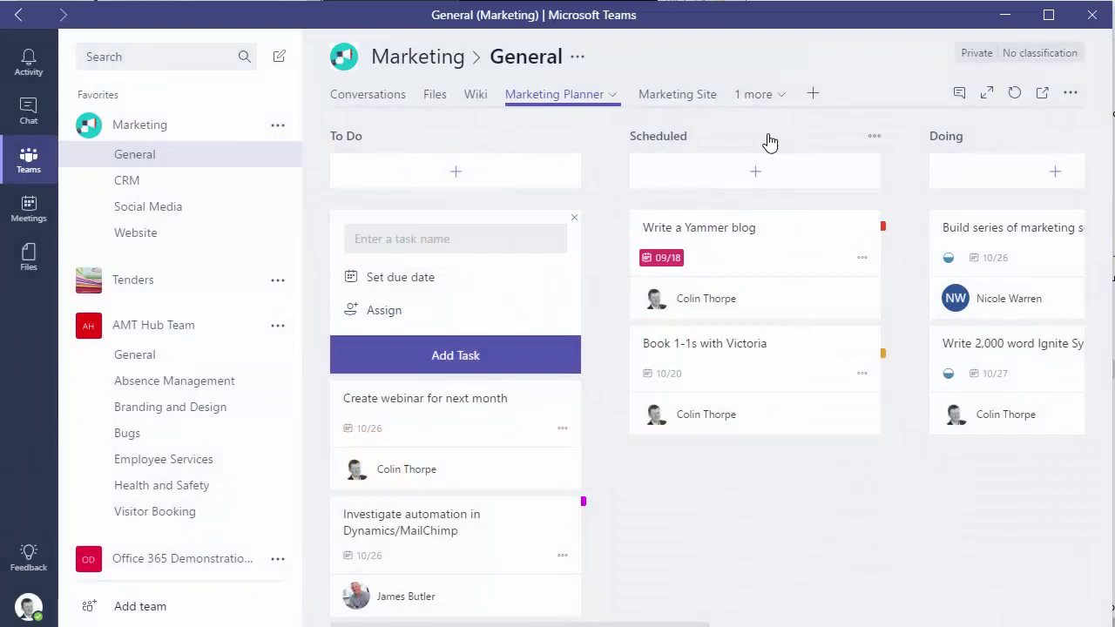
# - Make the file "Microsoft SharePoint Online Power User - 2 Day.docx" from the General channel's files a tab in the channel
pyautogui.click(437, 96)
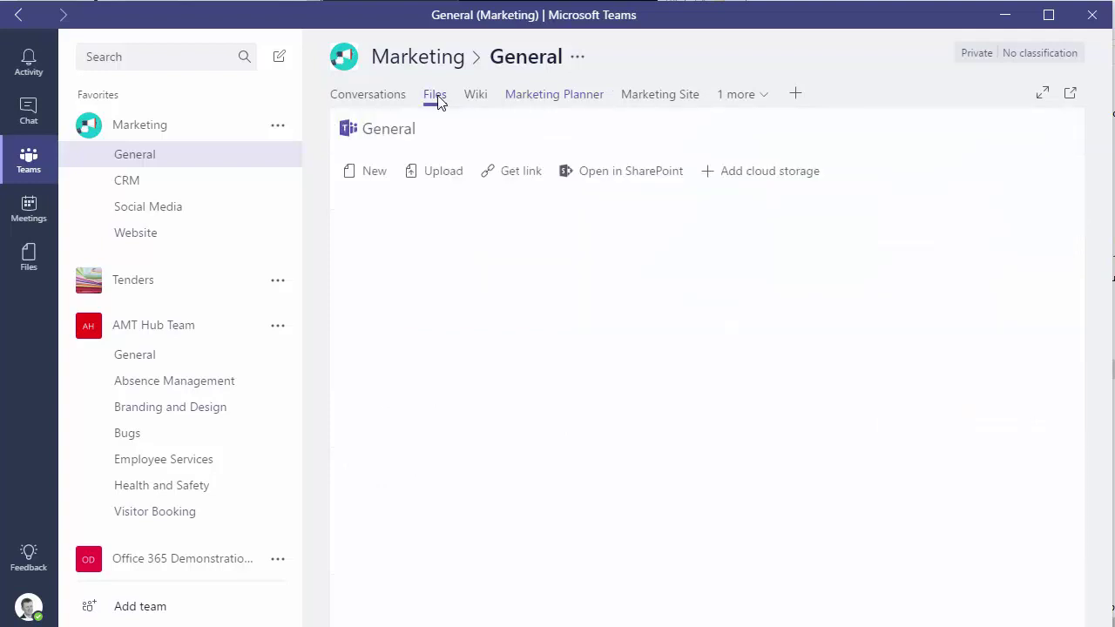
pyautogui.click(751, 355)
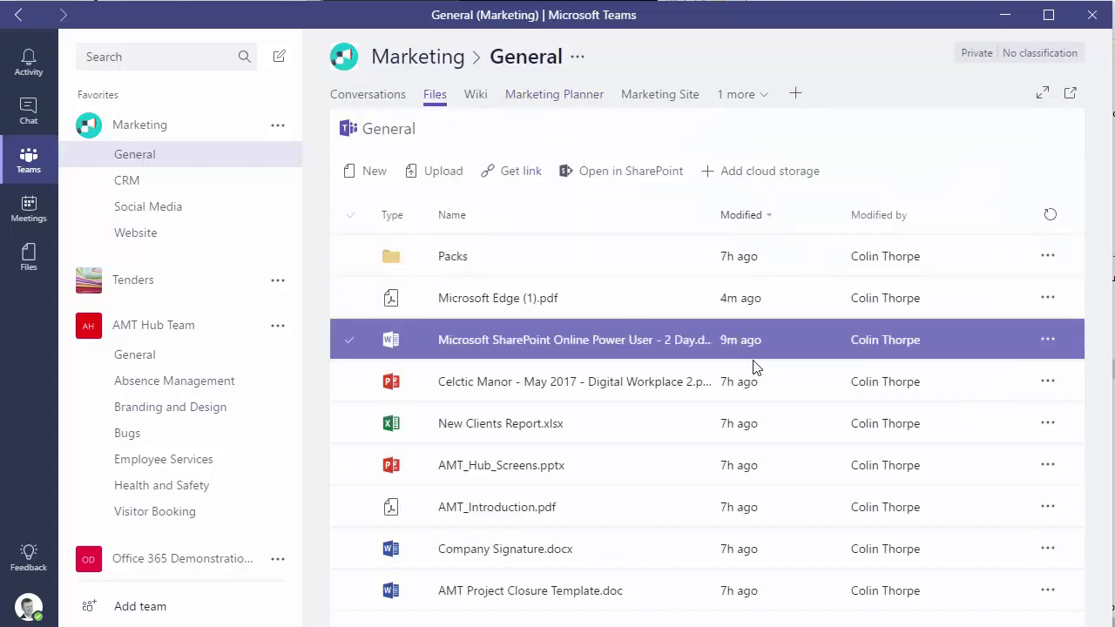
pyautogui.click(1048, 341)
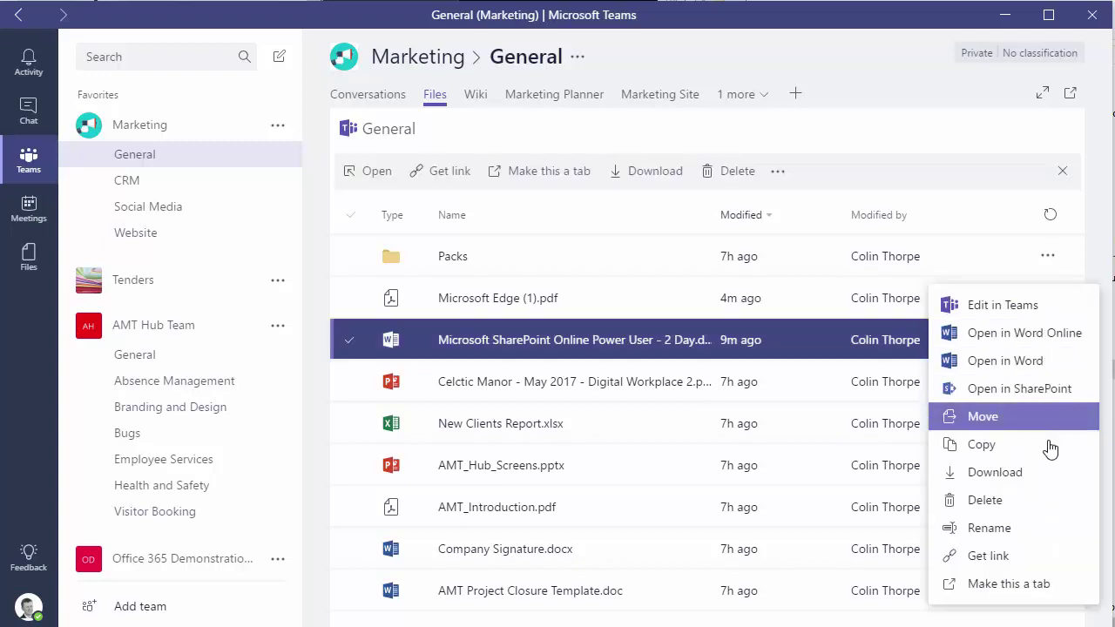
pyautogui.click(1015, 590)
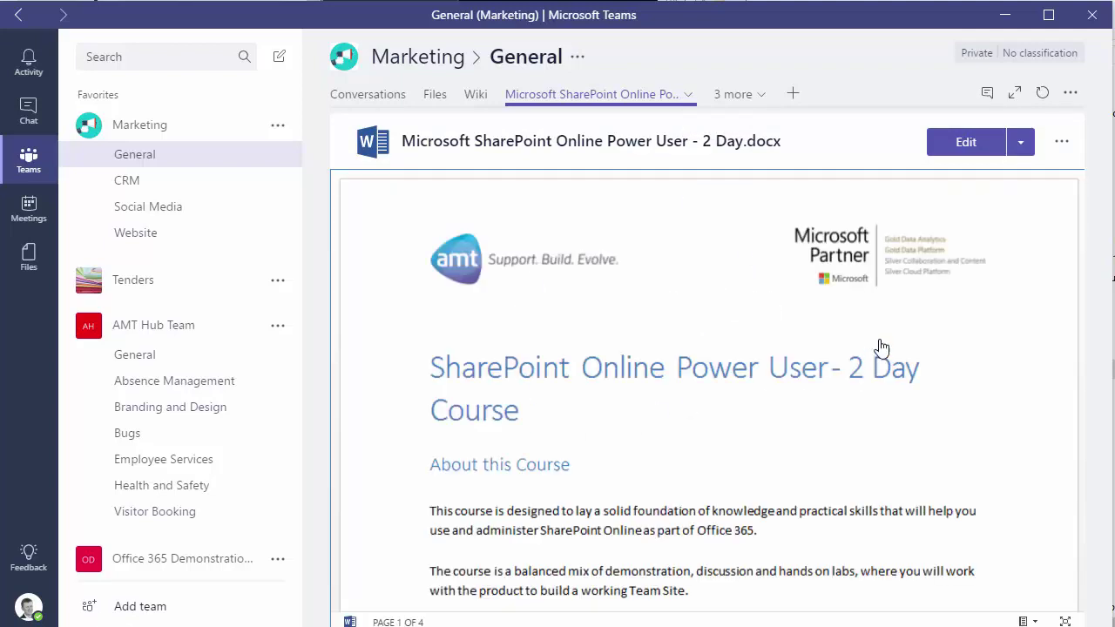
# - Check the extra options for the Word document tab and start a tab conversation beside the document
pyautogui.click(1063, 146)
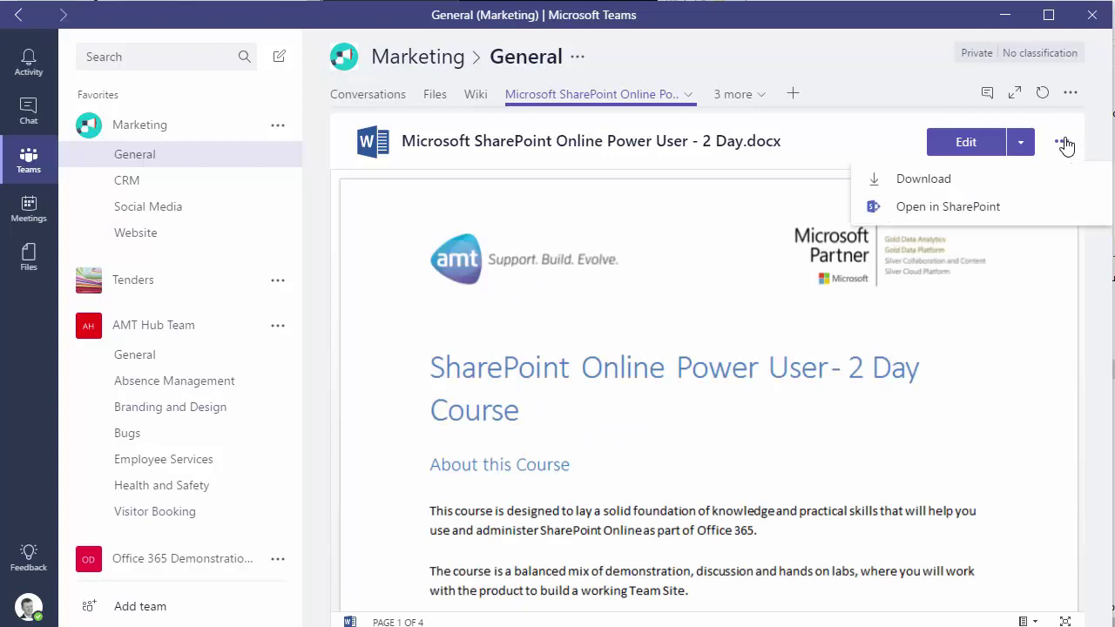
pyautogui.click(988, 94)
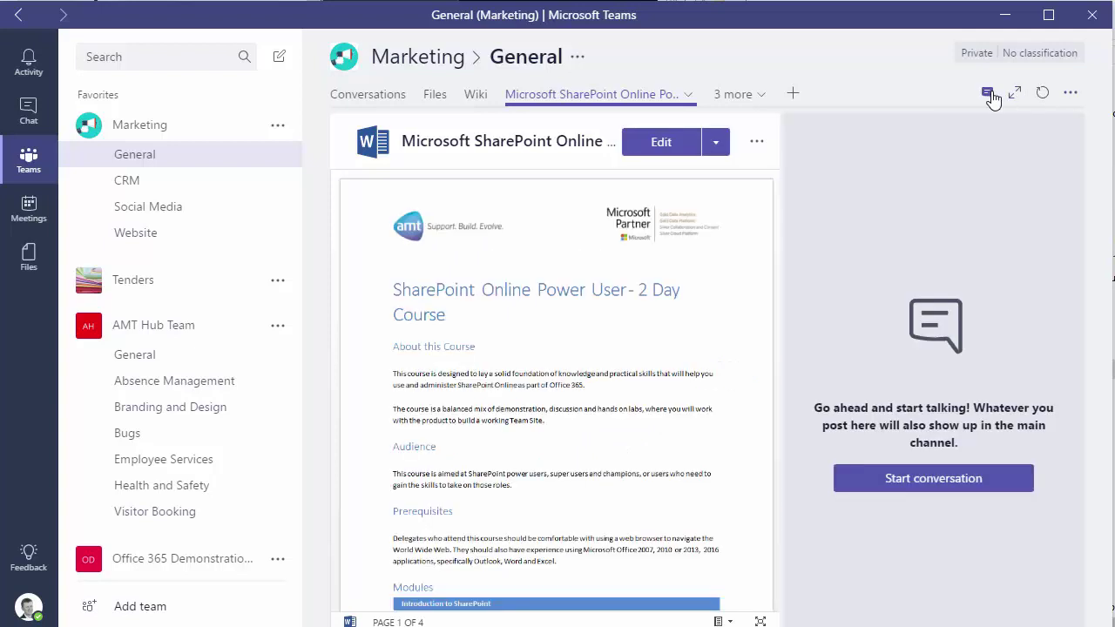
pyautogui.click(930, 482)
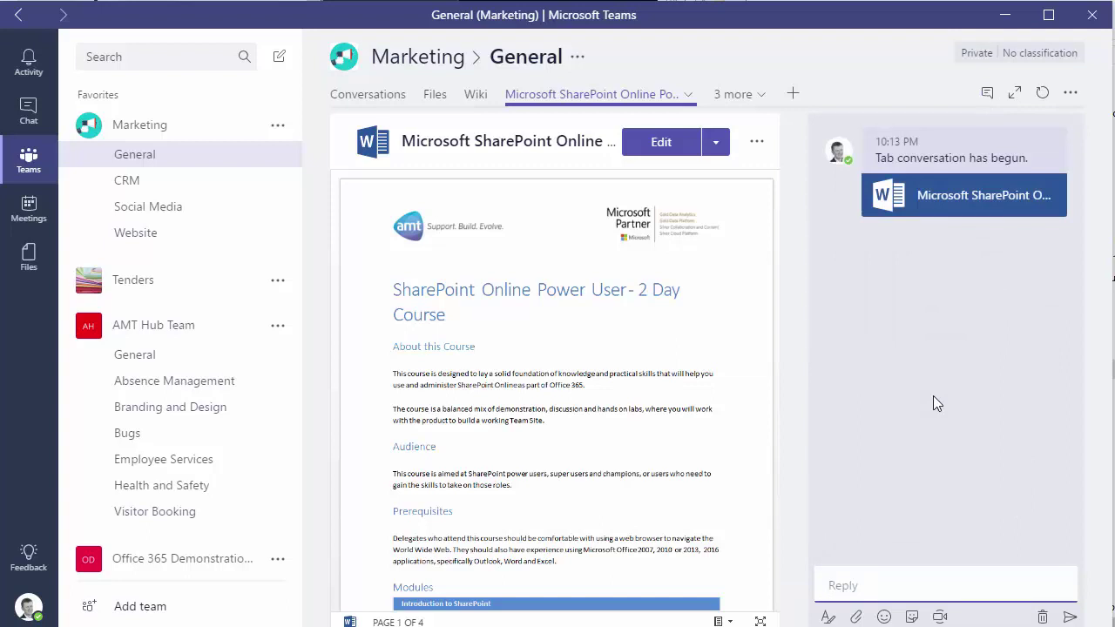
# - View the Celctic Manor presentation tab and look through the apps available as channel tabs, including SurveyMonkey's details, without adding one
pyautogui.click(762, 96)
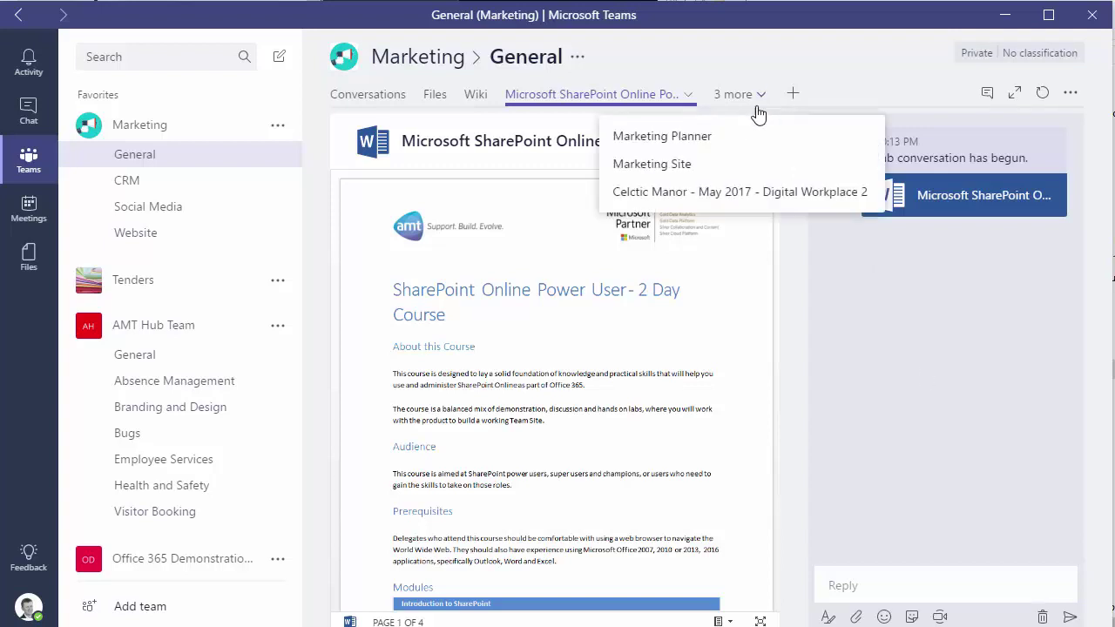
pyautogui.click(726, 193)
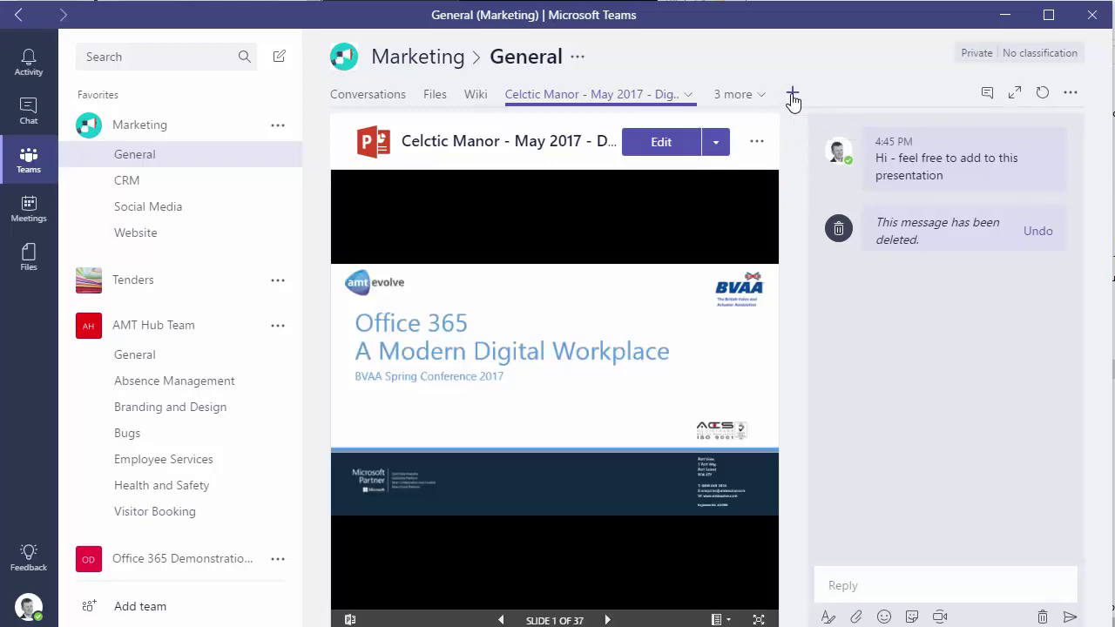
pyautogui.click(792, 96)
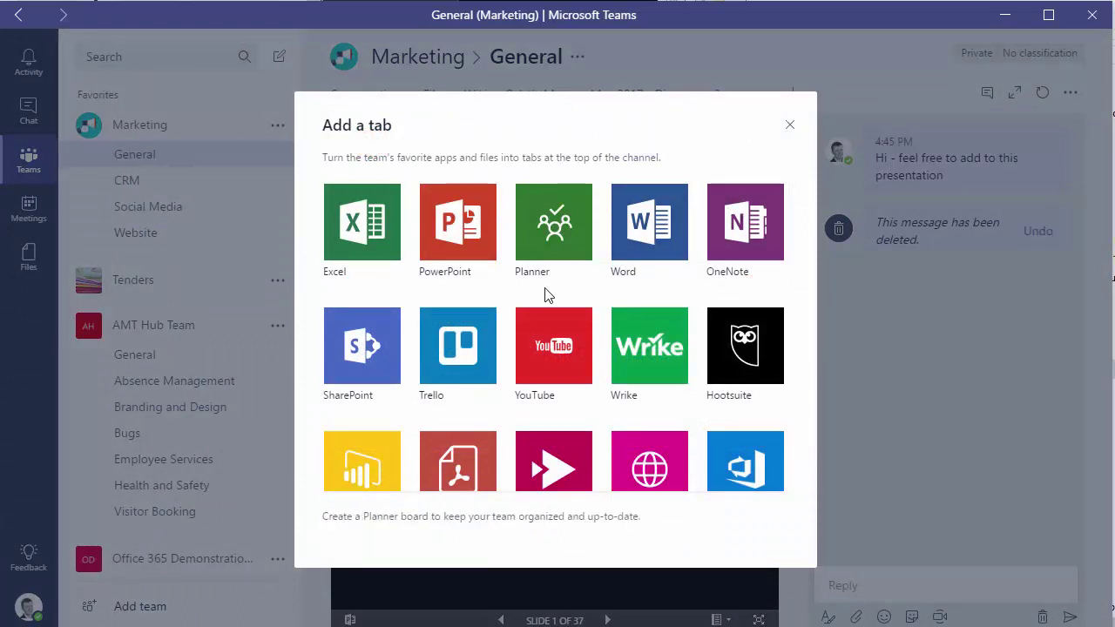
pyautogui.scroll(-1, 545, 296)
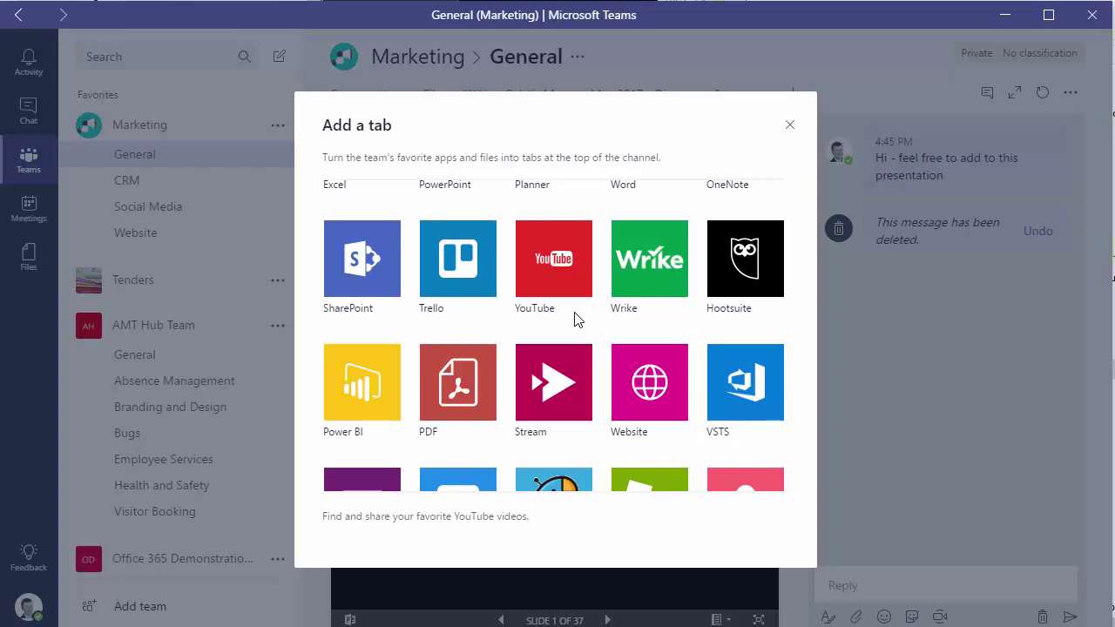
pyautogui.scroll(-3, 575, 331)
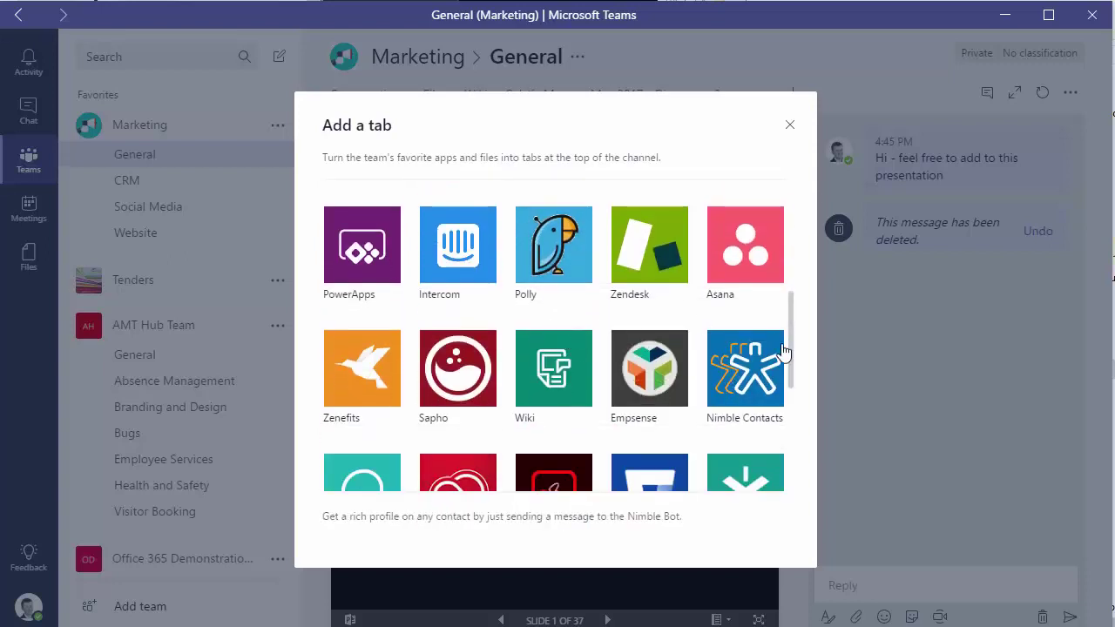
pyautogui.moveTo(792, 346); pyautogui.dragTo(793, 445)
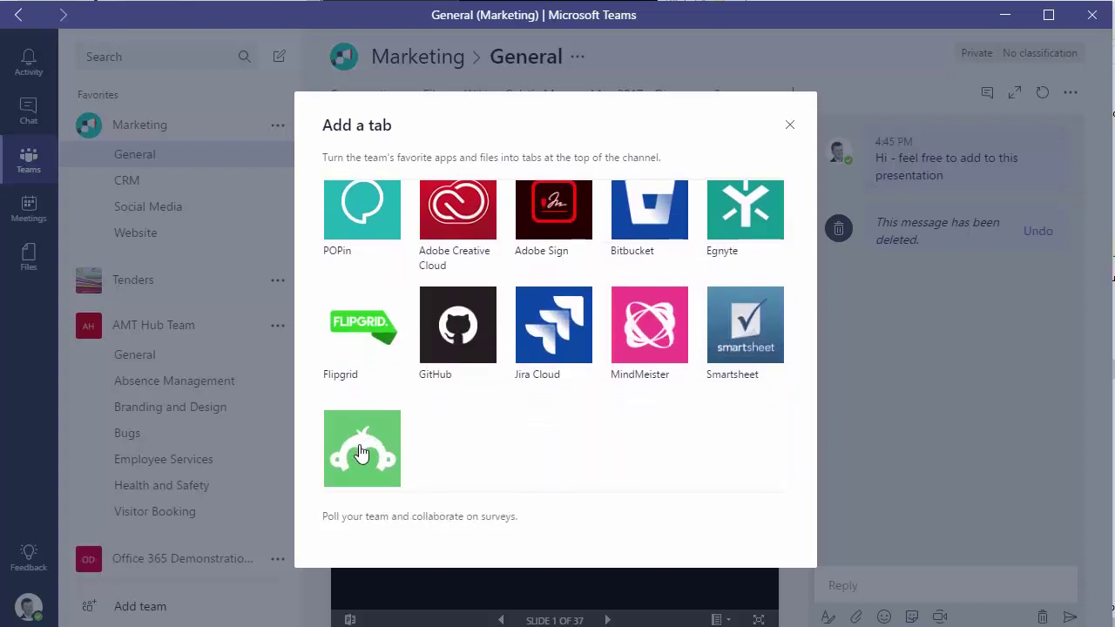
pyautogui.scroll(-1, 361, 449)
pyautogui.click(362, 416)
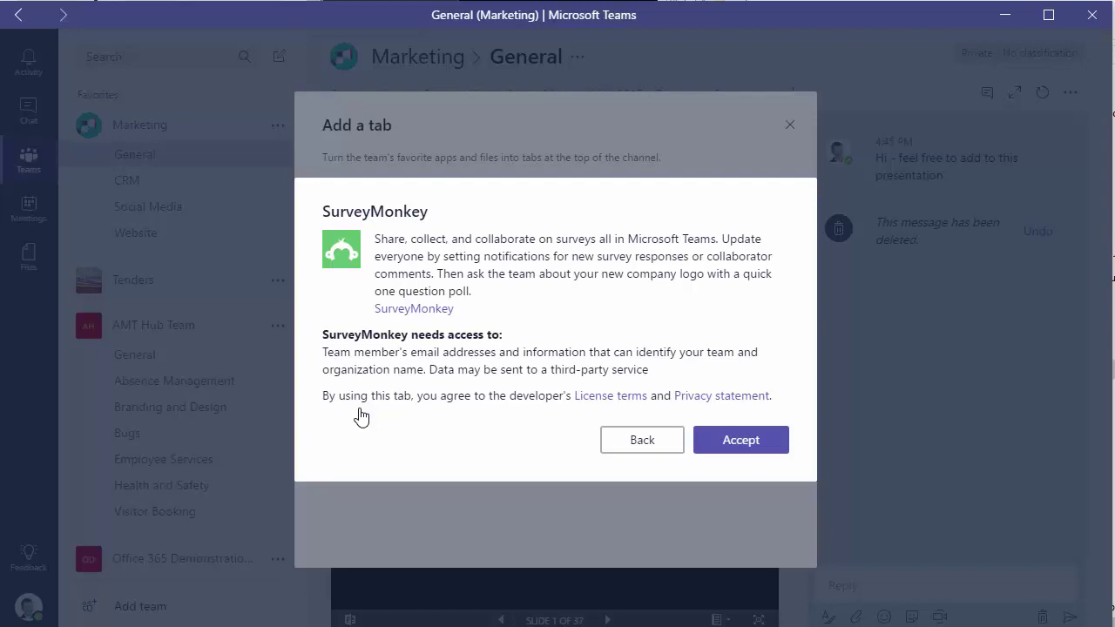
pyautogui.click(629, 447)
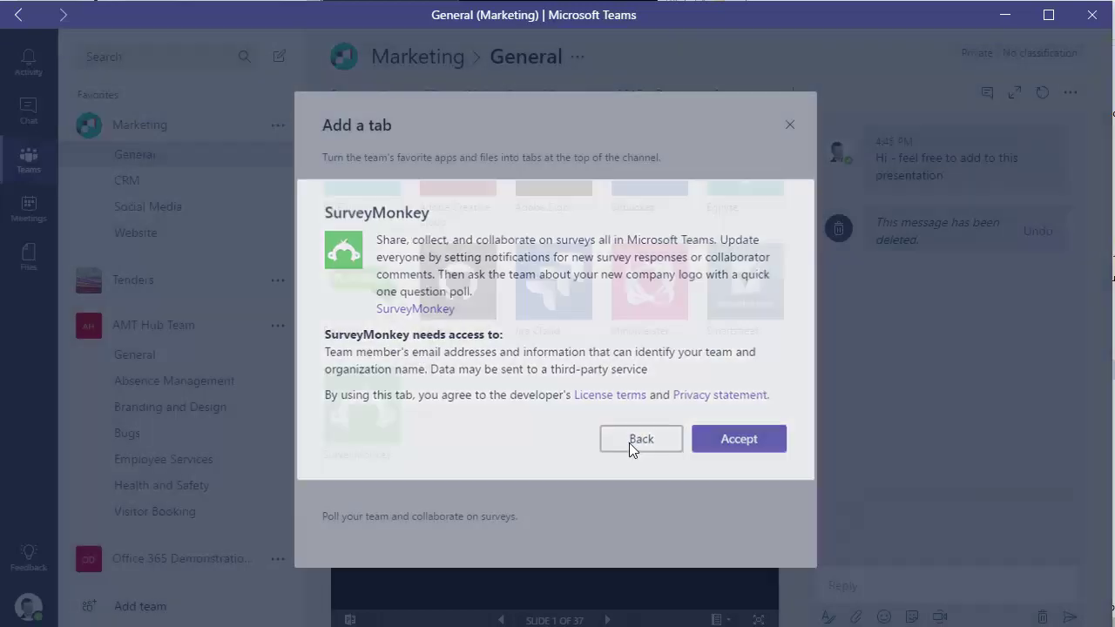
pyautogui.click(791, 128)
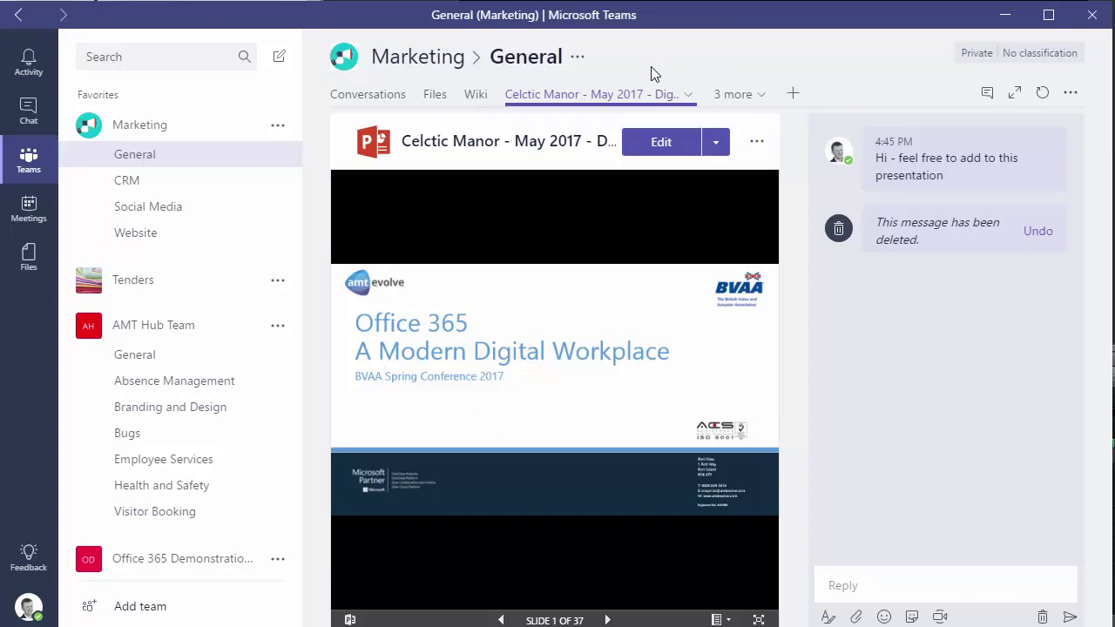
# - Examine the connectors available for the General channel, including Incoming Webhook, and close the list without configuring any
pyautogui.click(578, 57)
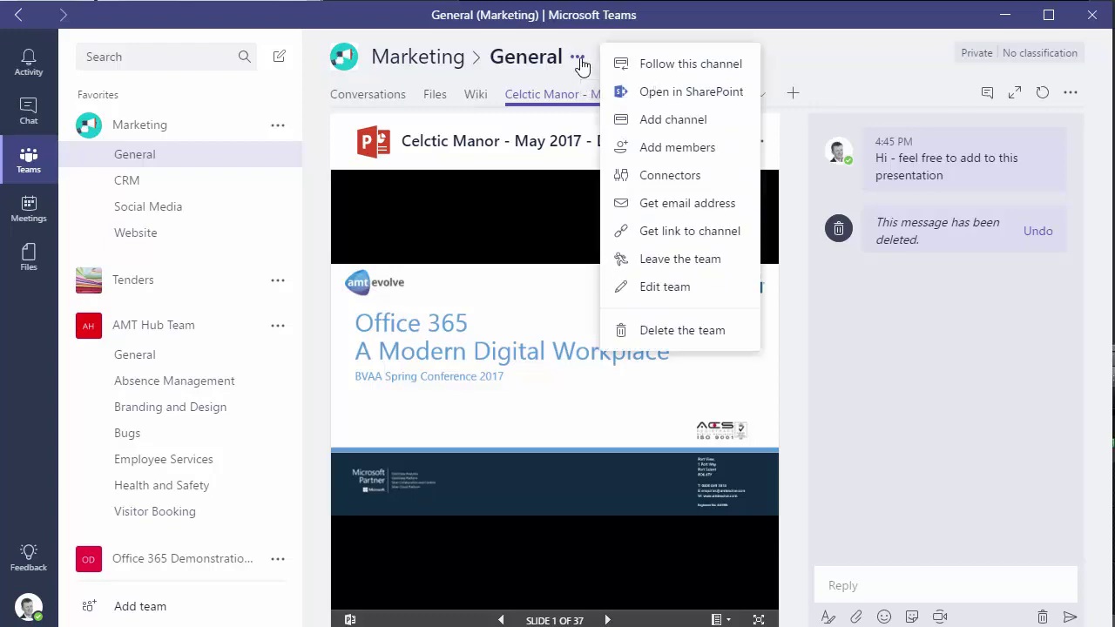
pyautogui.click(679, 177)
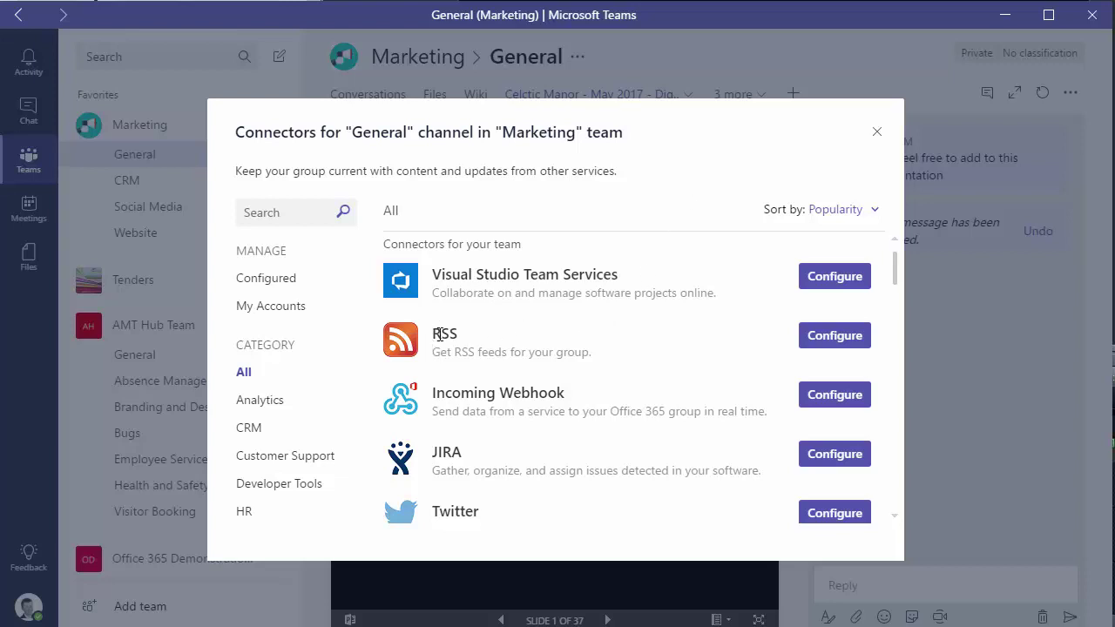
pyautogui.scroll(-1, 471, 410)
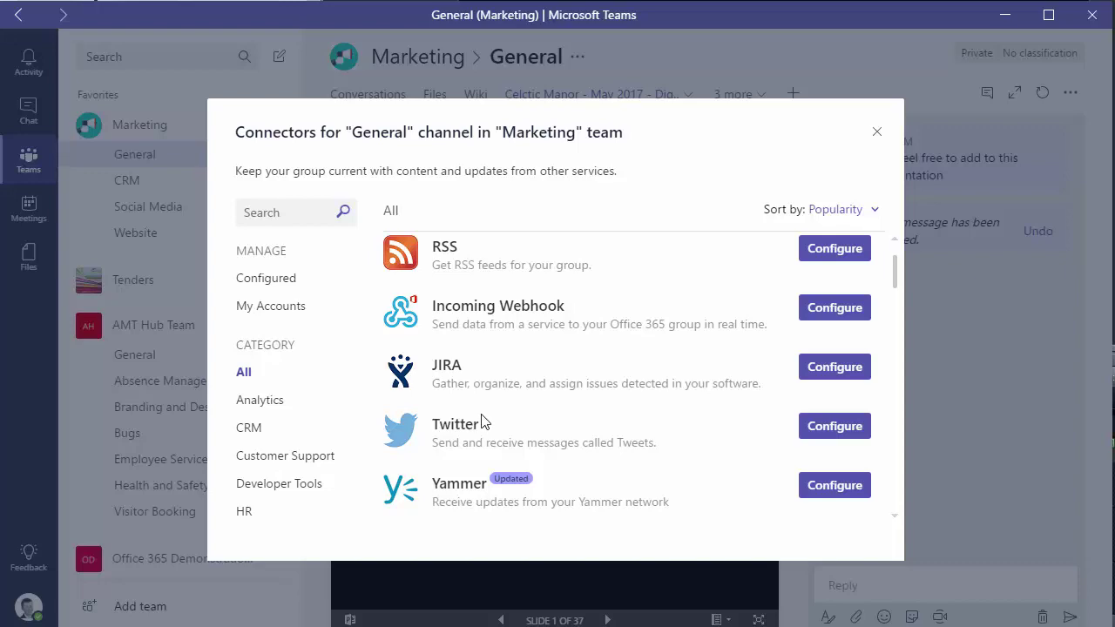
pyautogui.scroll(-10, 519, 427)
pyautogui.scroll(-15, 521, 427)
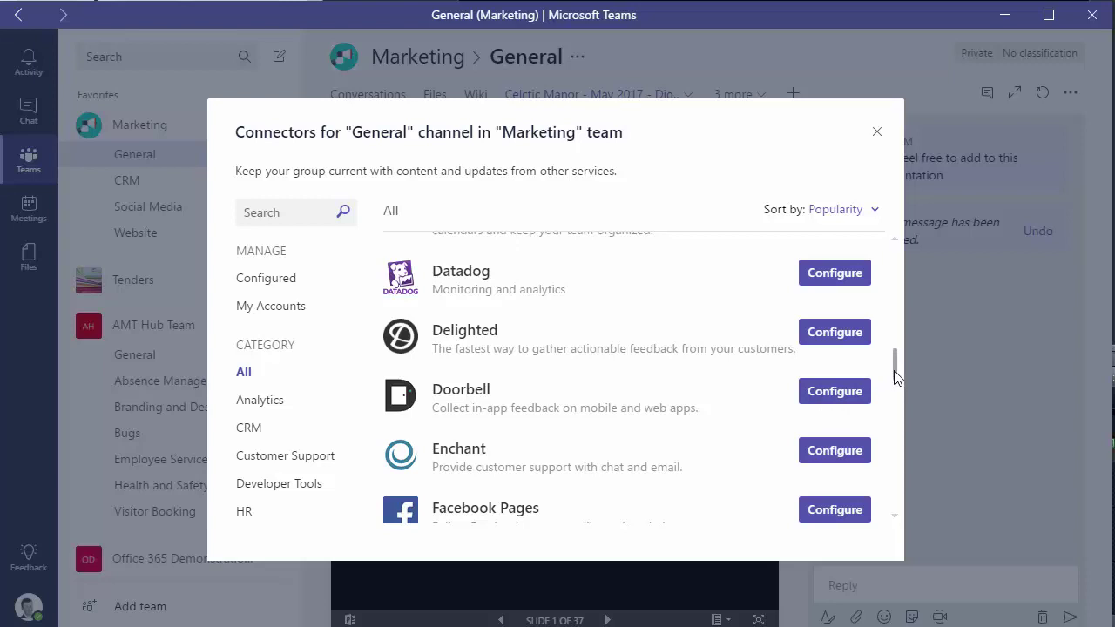
pyautogui.scroll(-3, 897, 383)
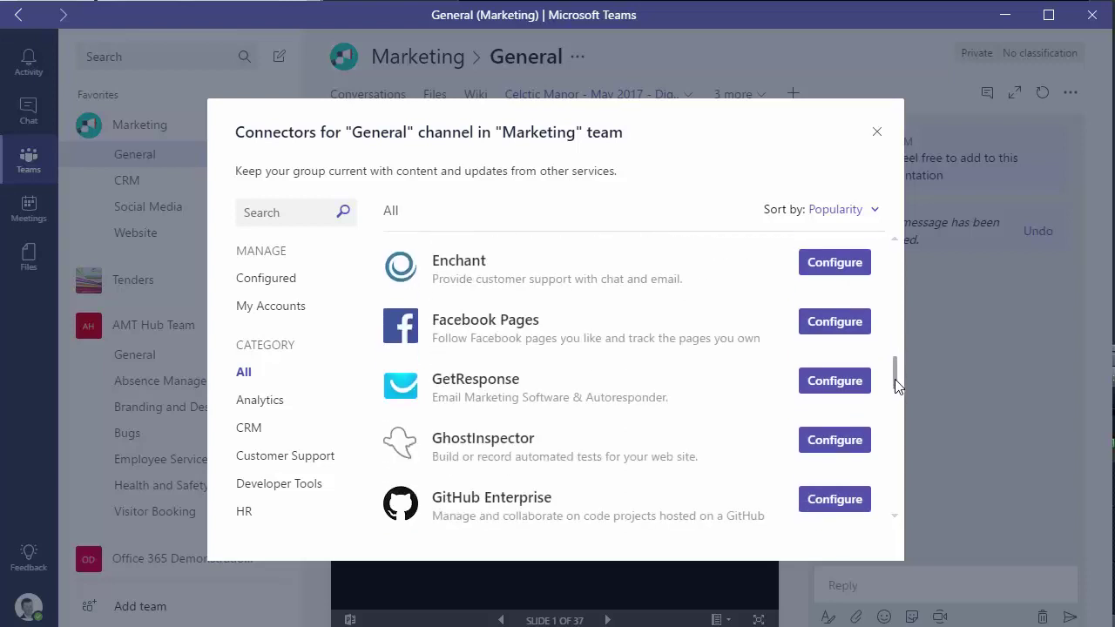
pyautogui.scroll(-1, 895, 379)
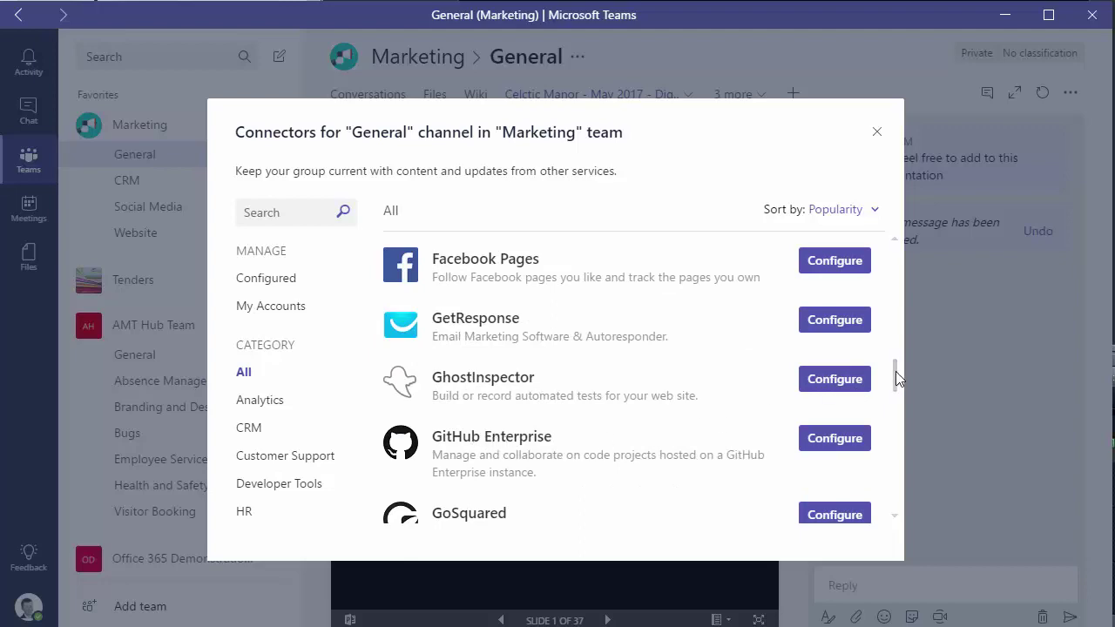
pyautogui.moveTo(895, 374); pyautogui.dragTo(893, 254)
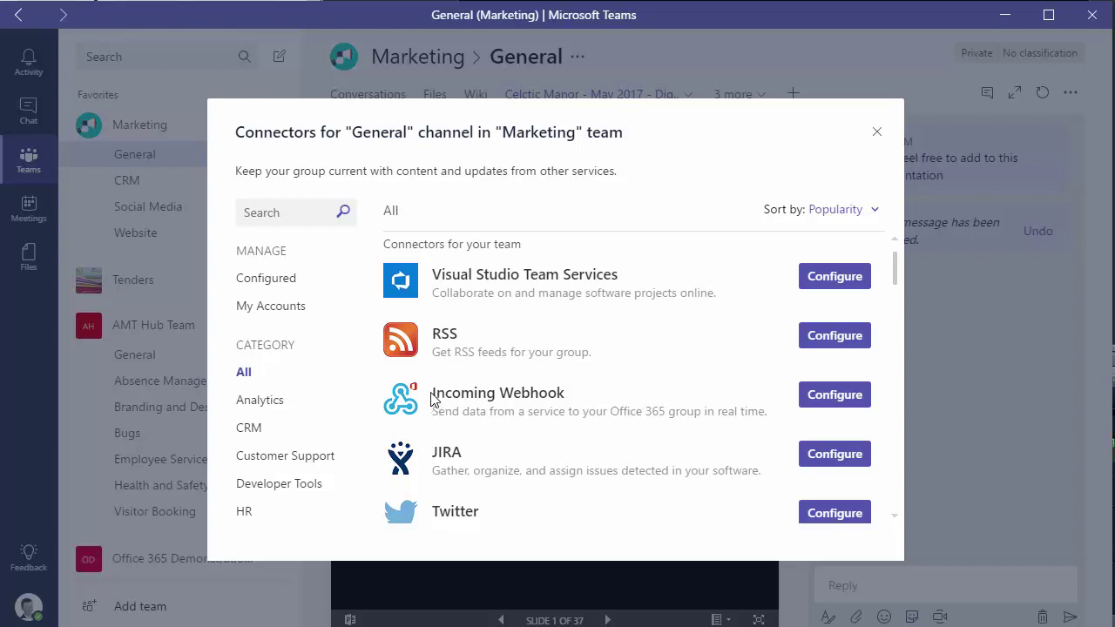
pyautogui.moveTo(566, 392); pyautogui.dragTo(434, 393)
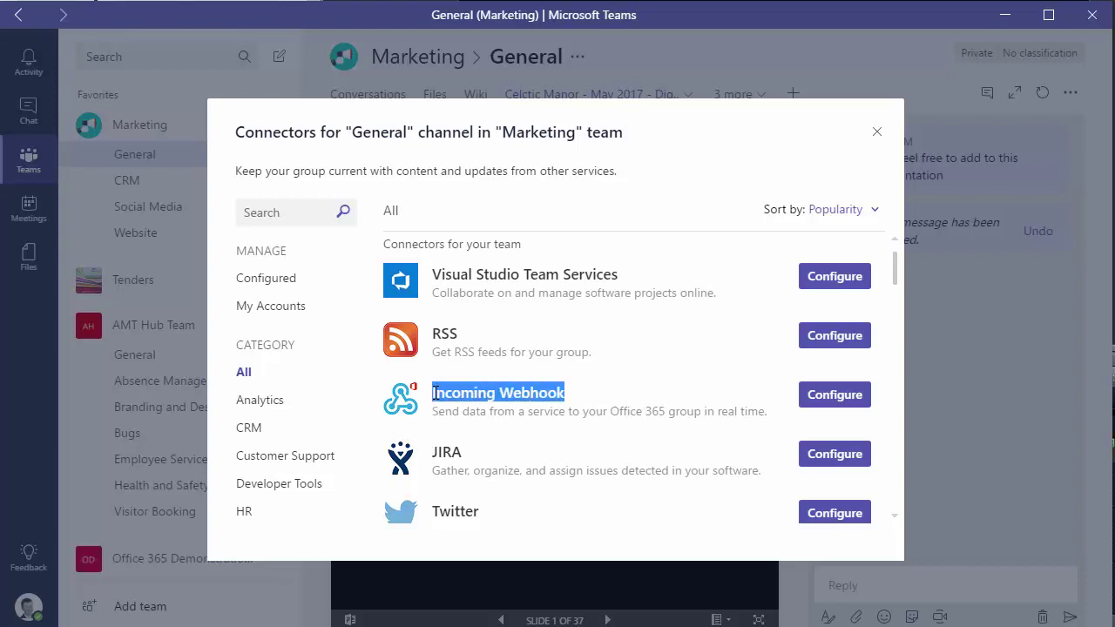
pyautogui.click(434, 393)
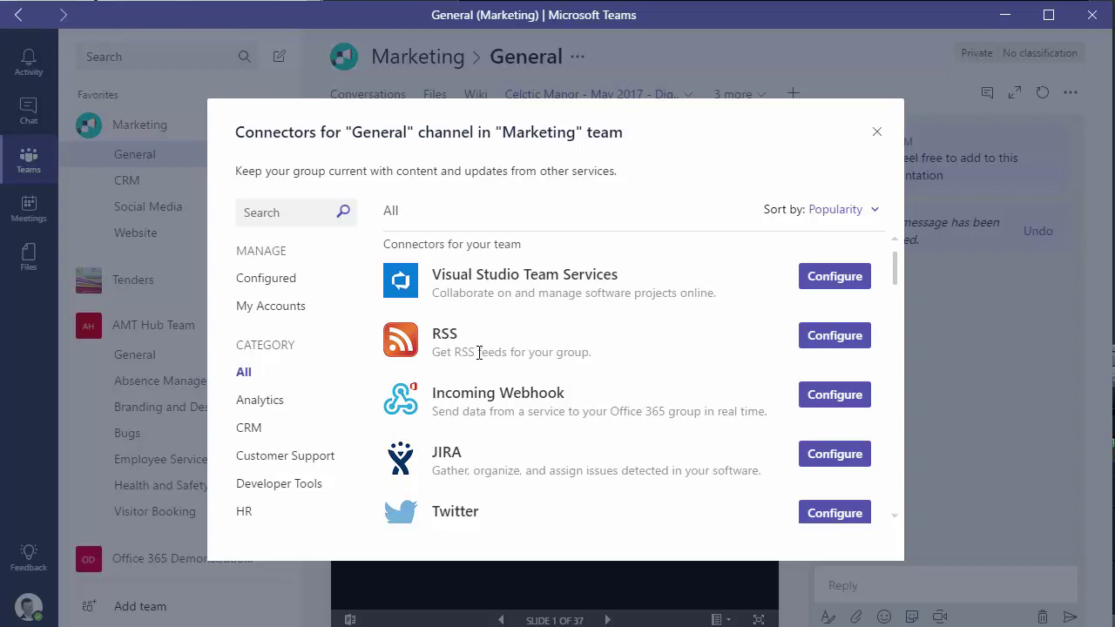
pyautogui.click(877, 134)
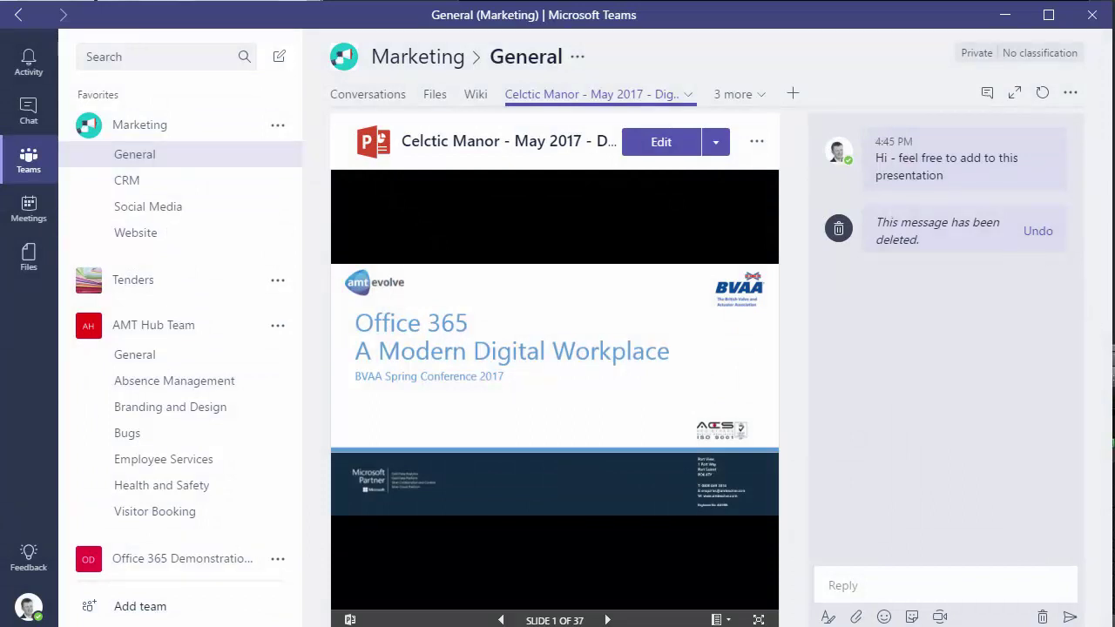
pyautogui.click(1080, 573)
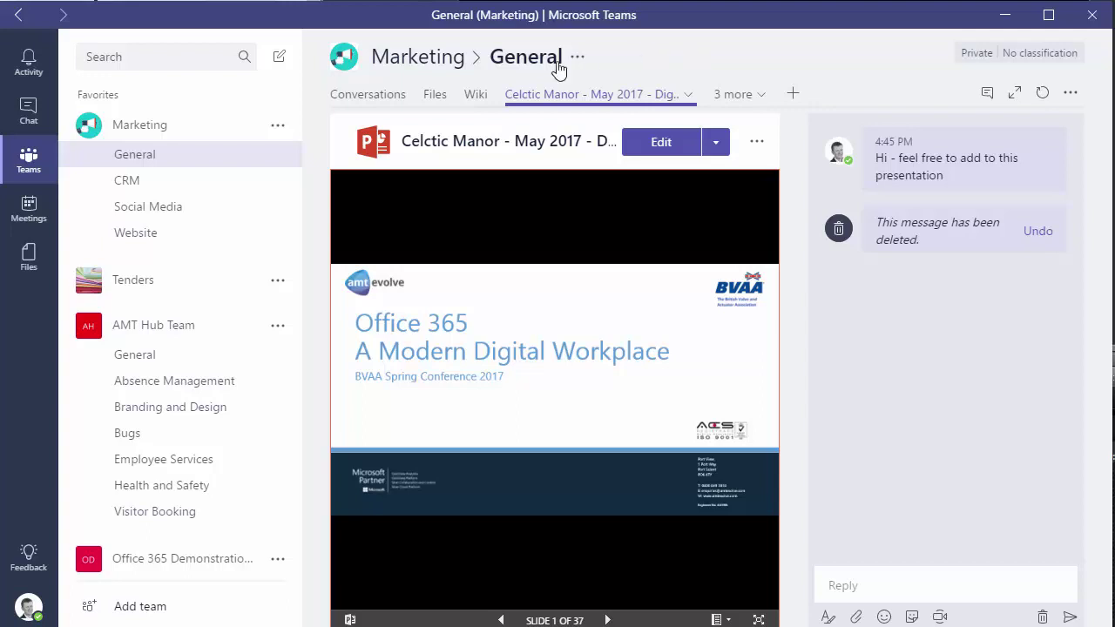
# - Open a new chat, and view the existing three-participant group chat and a one-to-one chat with a colleague
pyautogui.click(279, 62)
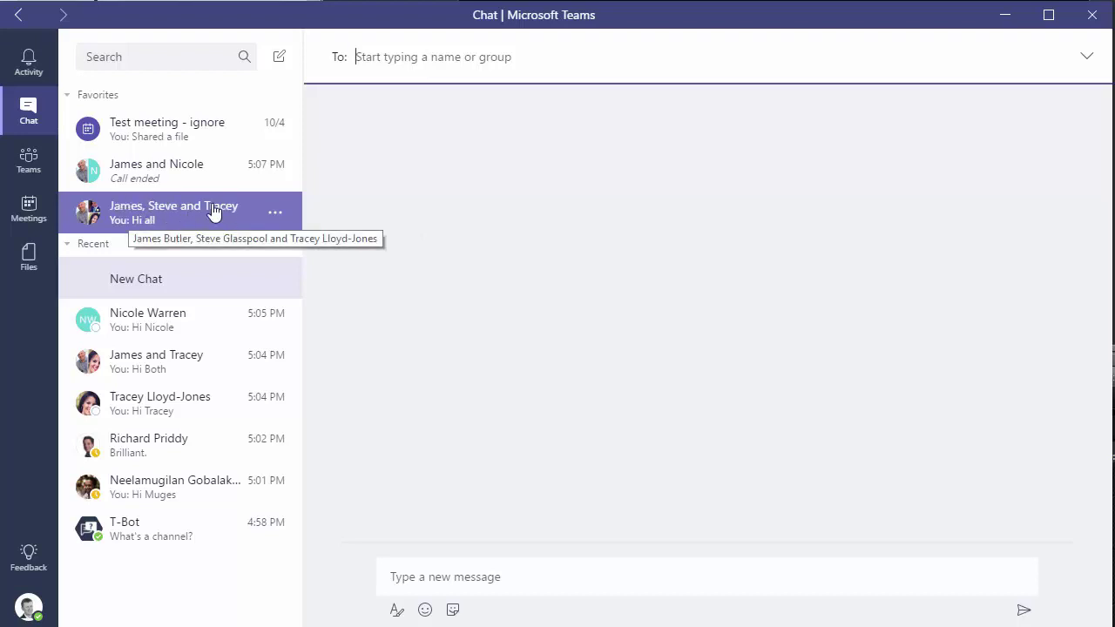
pyautogui.click(131, 211)
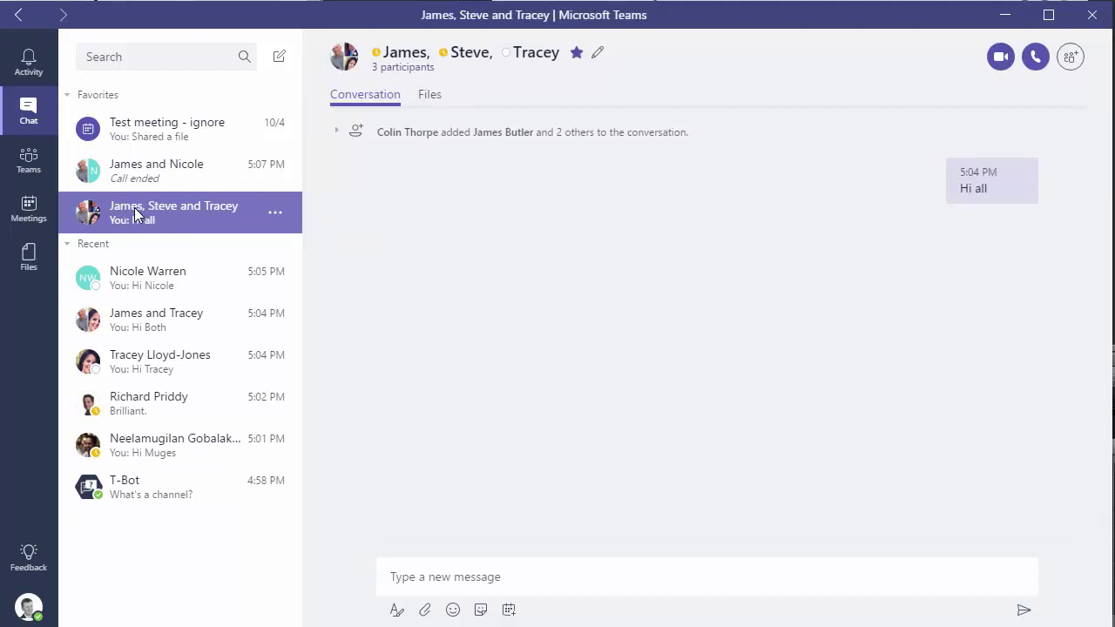
pyautogui.click(133, 448)
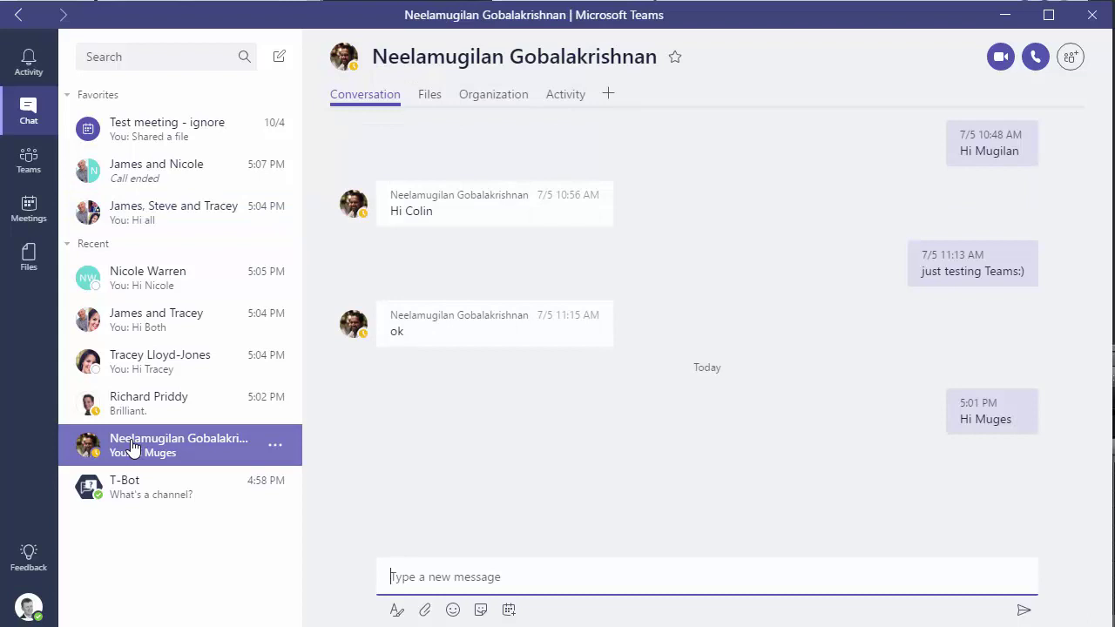
pyautogui.click(467, 584)
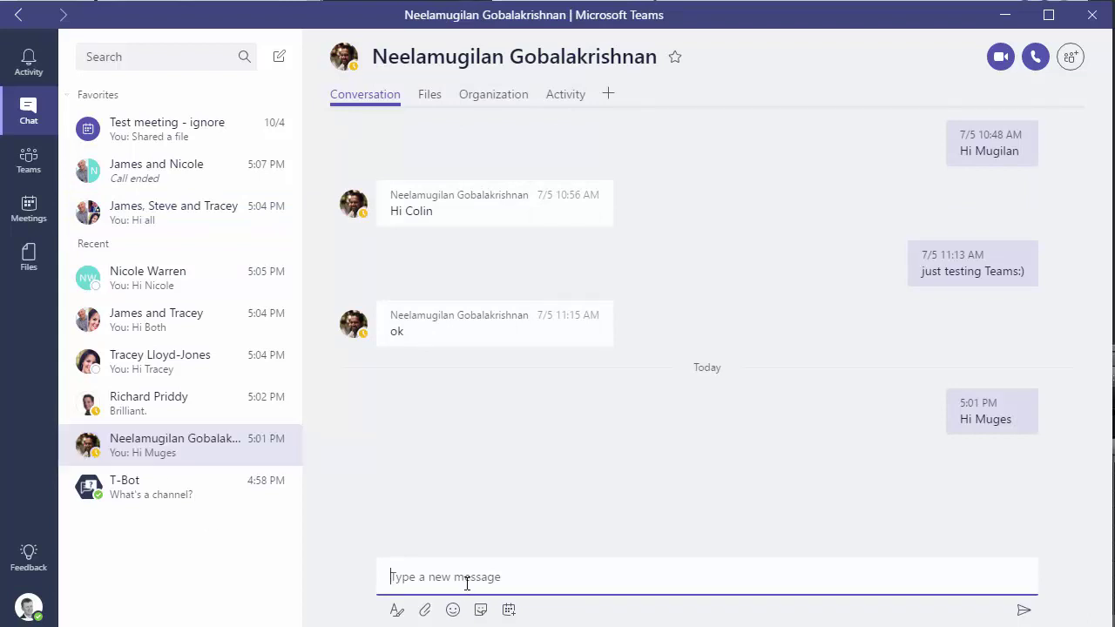
pyautogui.moveTo(453, 178)
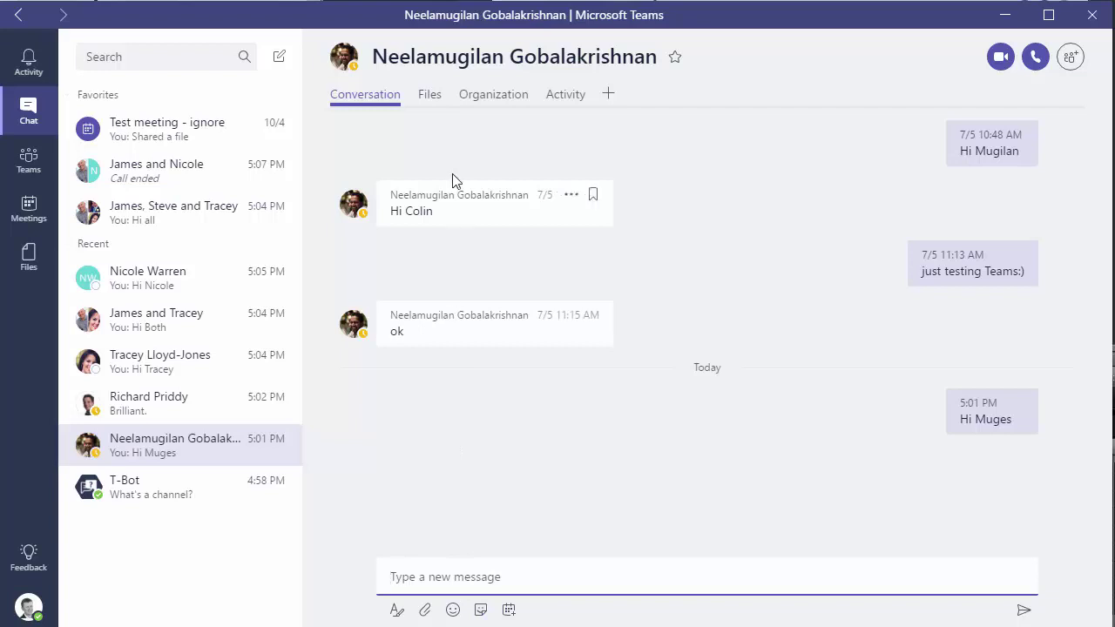
# - View the one-to-one chat's files, organization chart and available tab apps without adding any, and return to the conversation
pyautogui.click(433, 105)
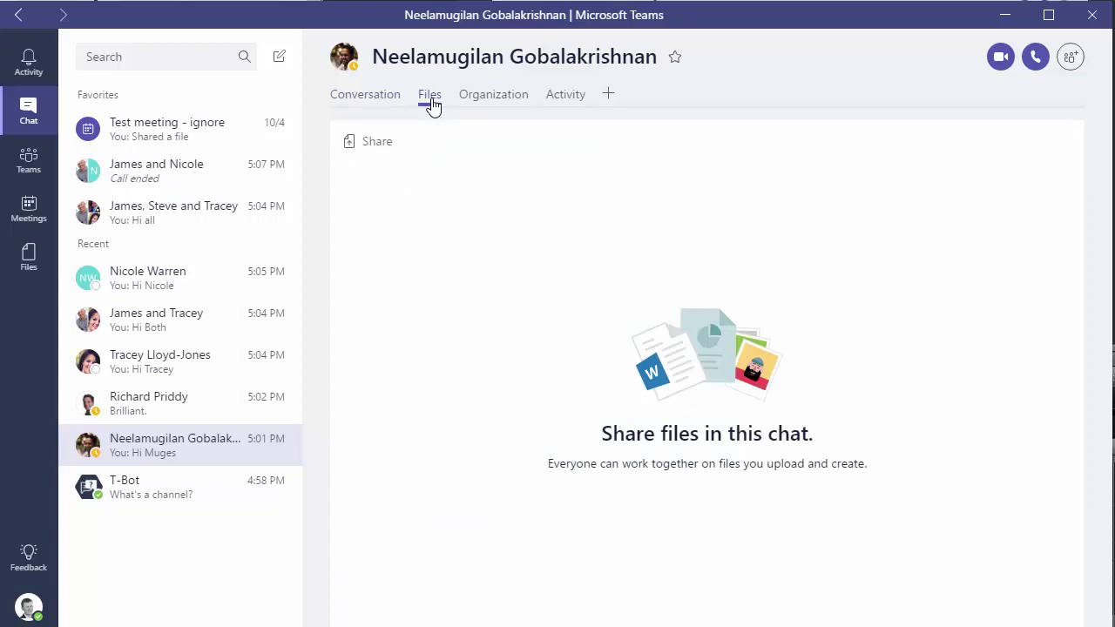
pyautogui.click(489, 103)
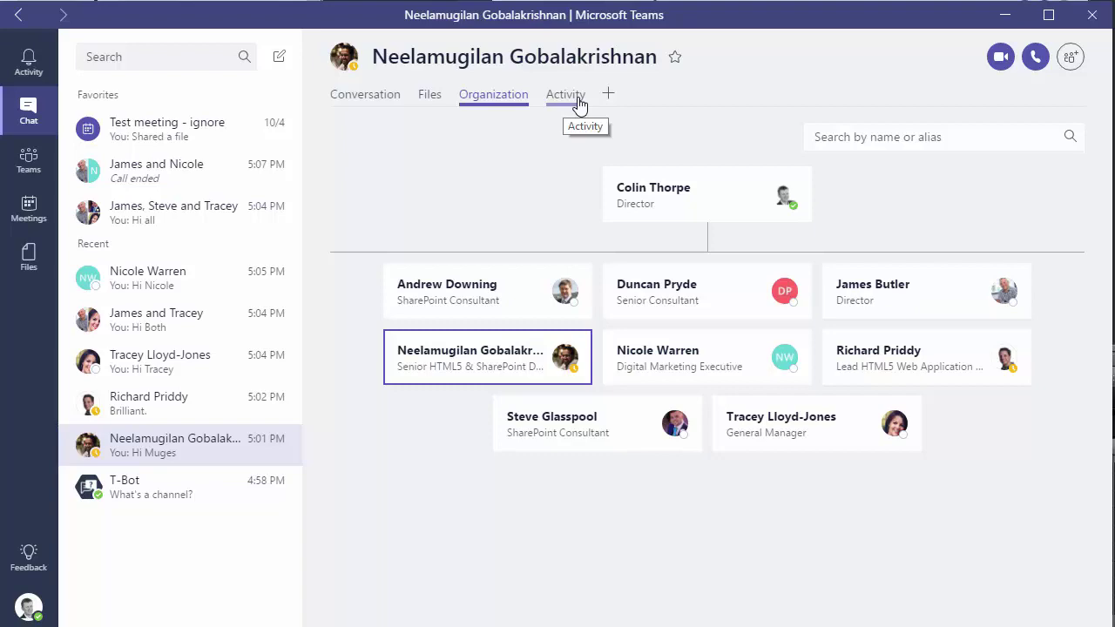
pyautogui.click(607, 94)
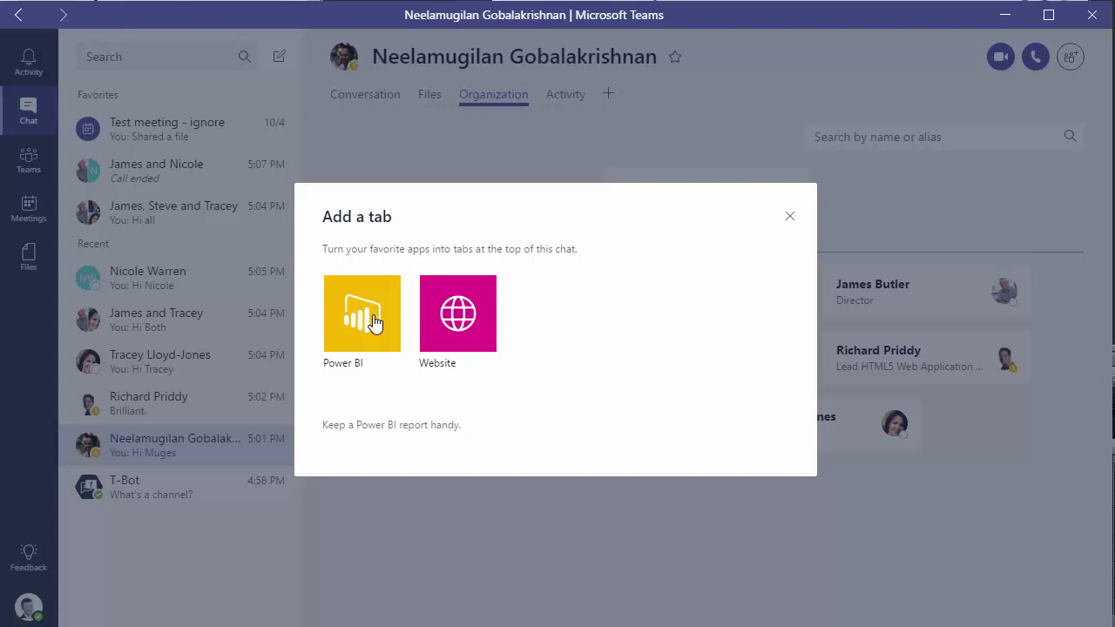
pyautogui.click(788, 221)
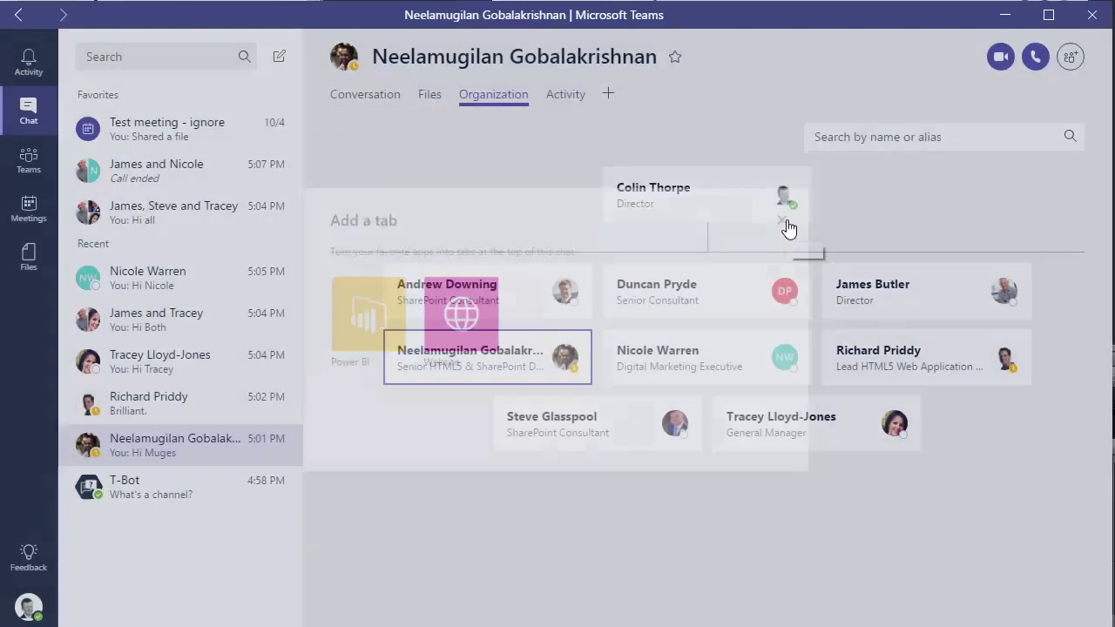
pyautogui.click(372, 99)
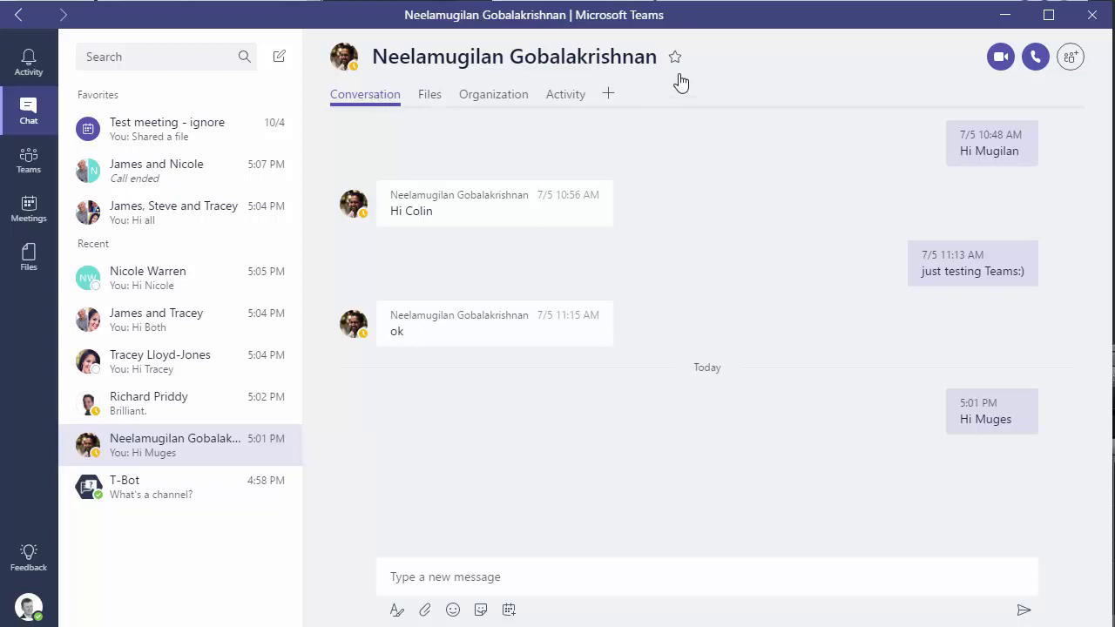
# - Start a video call with the colleague and end it, dismissing the firewall alert and the feedback form
pyautogui.click(1001, 59)
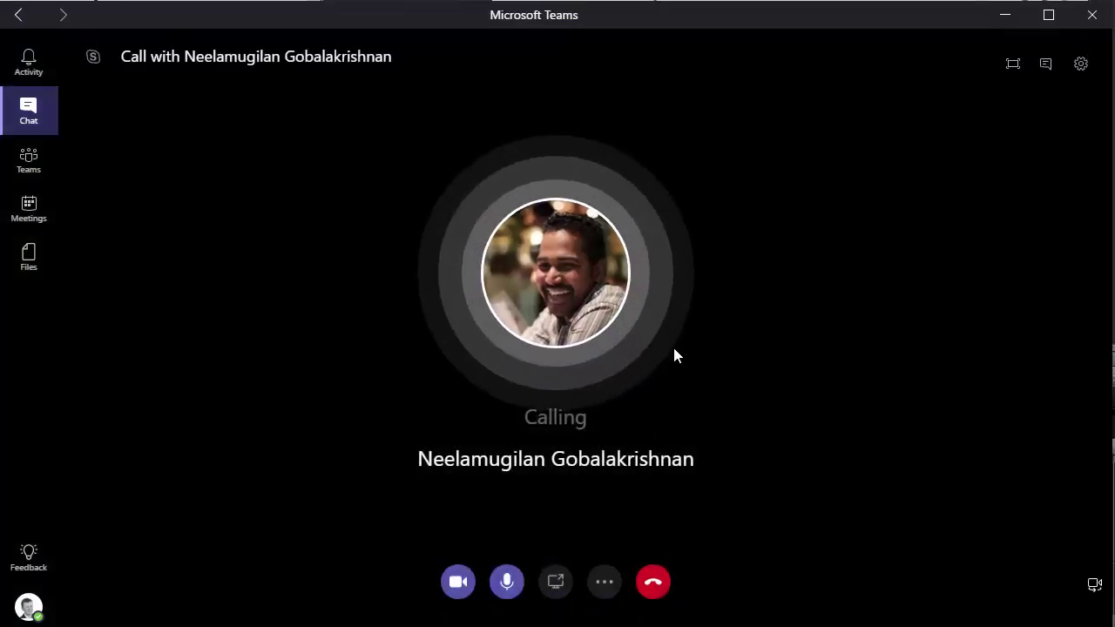
pyautogui.click(655, 584)
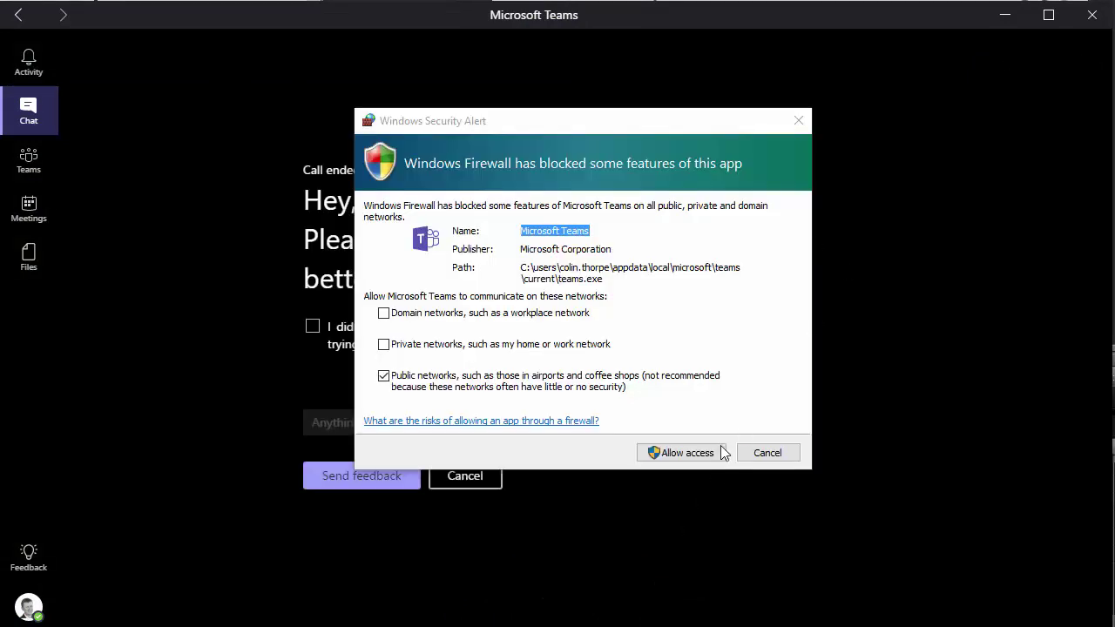
pyautogui.click(757, 460)
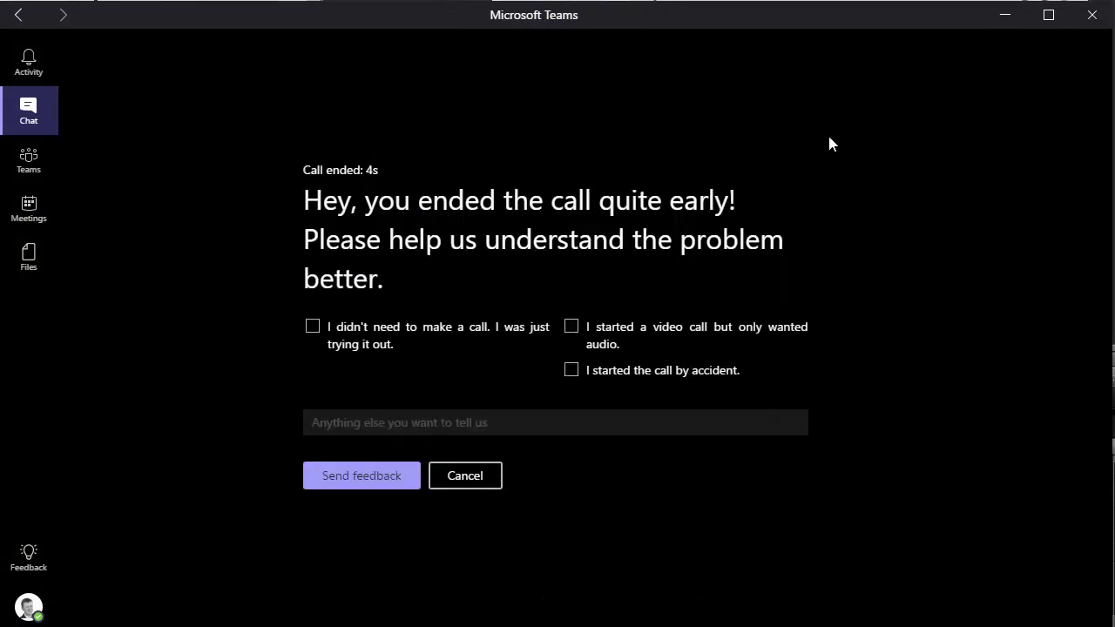
pyautogui.click(462, 479)
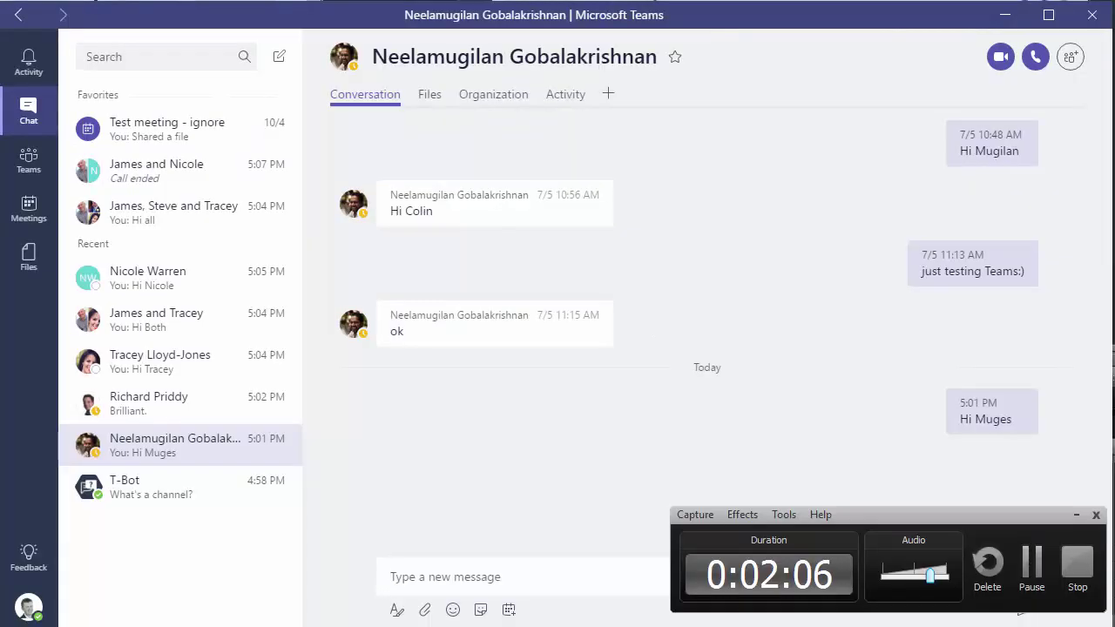
pyautogui.click(1077, 562)
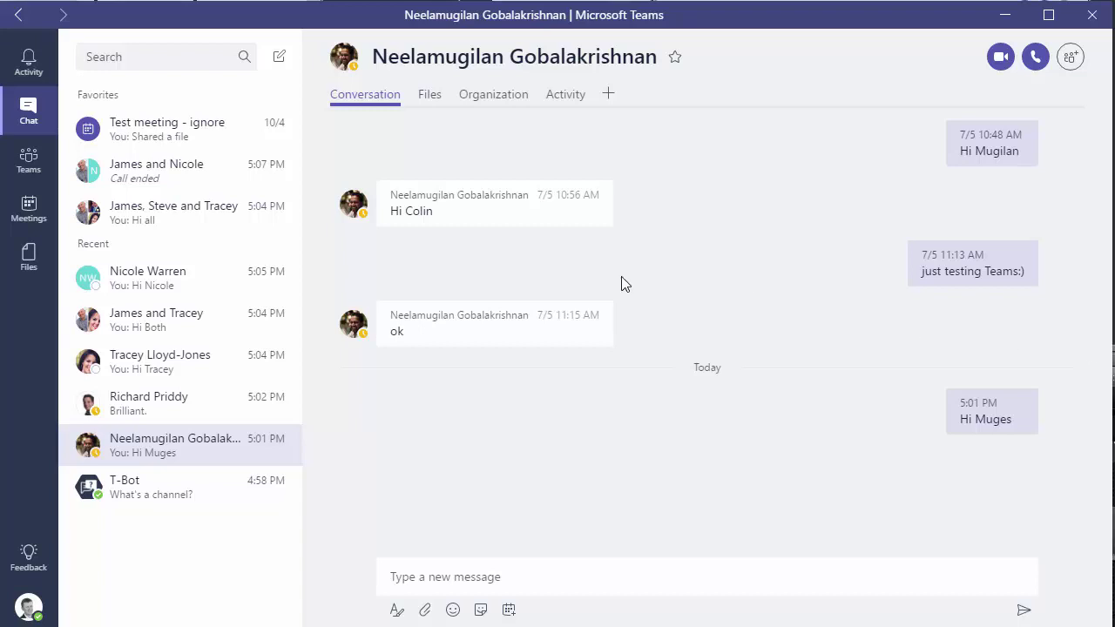
# - Create a new meeting in the meetings calendar with the title November Webinar planning
pyautogui.click(27, 211)
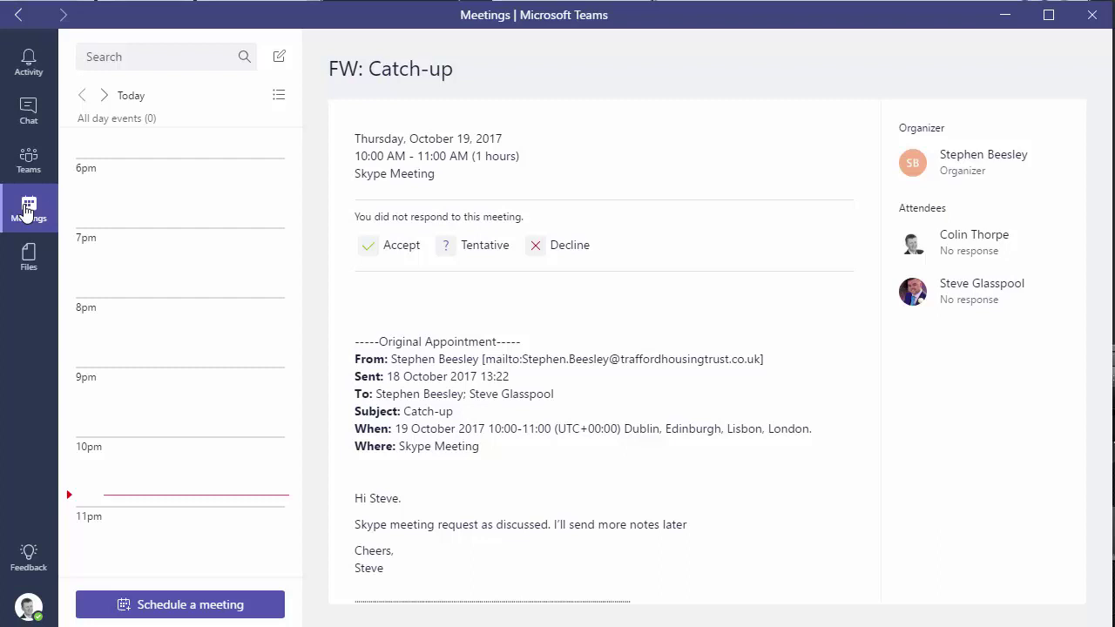
pyautogui.click(185, 607)
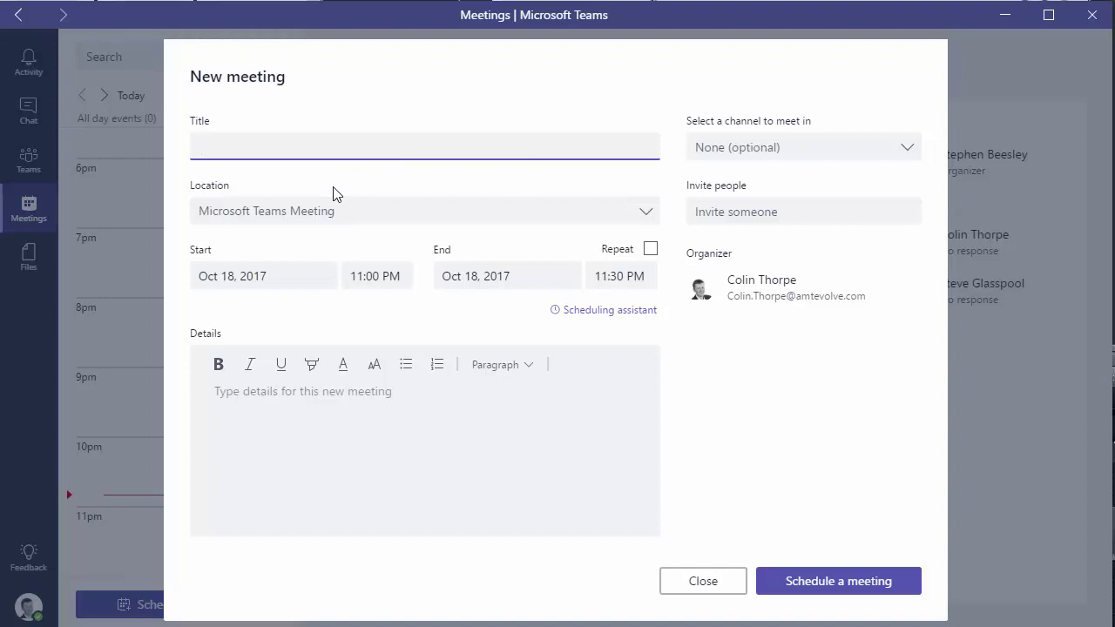
pyautogui.write('November')
pyautogui.write('Webinar planning')
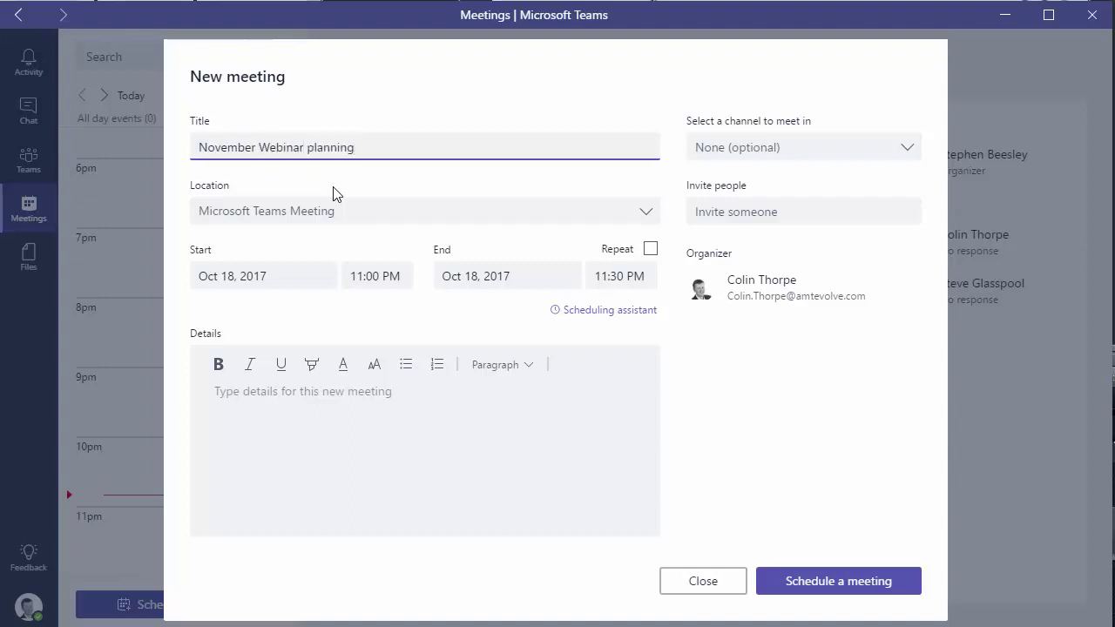
# - Set the meeting to Oct 20, 2017, starting at 2:00 PM and finishing at 3:00 PM
pyautogui.click(300, 275)
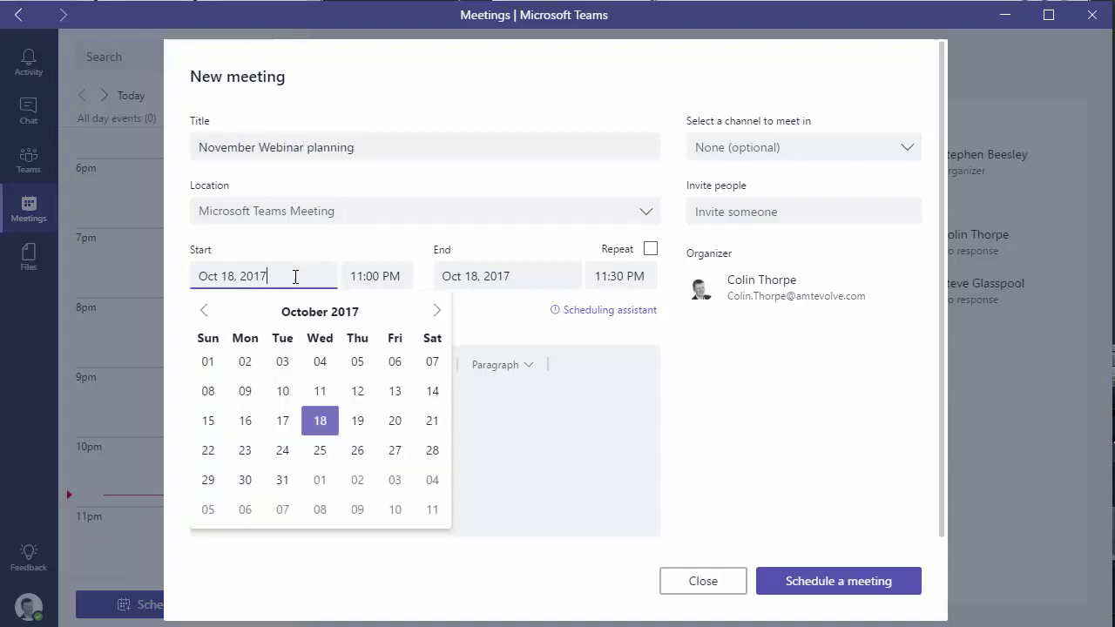
pyautogui.click(394, 426)
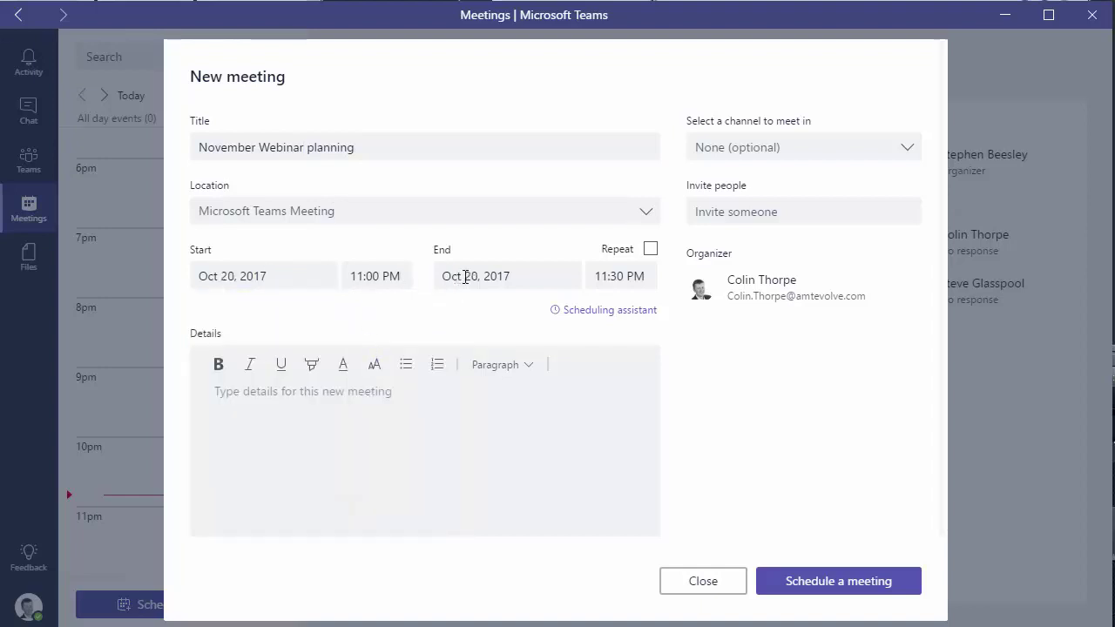
pyautogui.click(403, 275)
pyautogui.scroll(3, 415, 325)
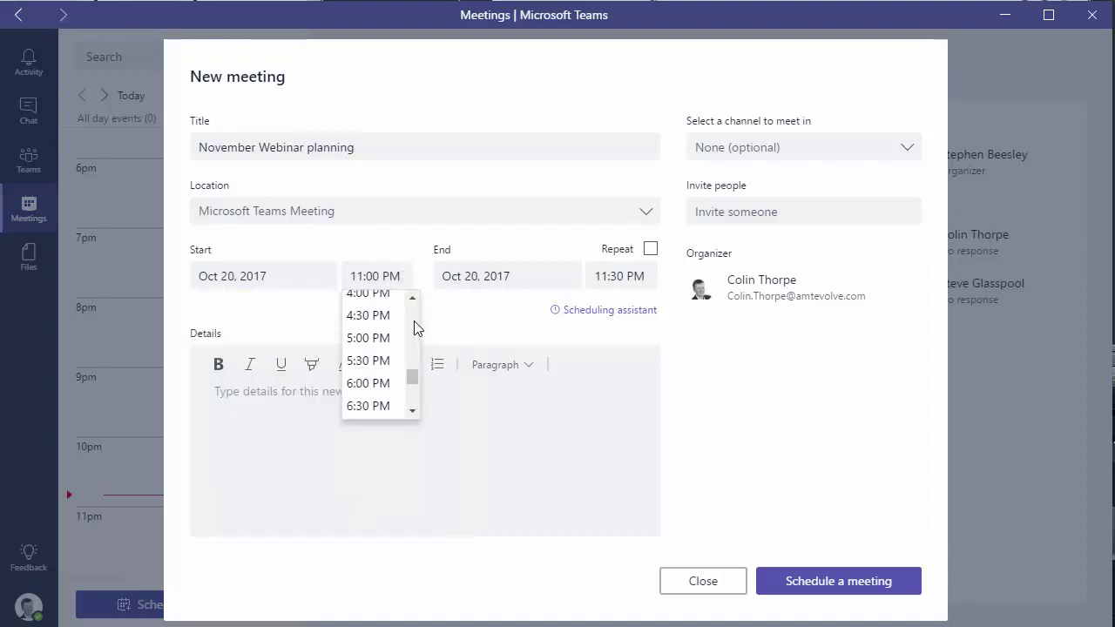
pyautogui.scroll(2, 414, 318)
pyautogui.click(387, 317)
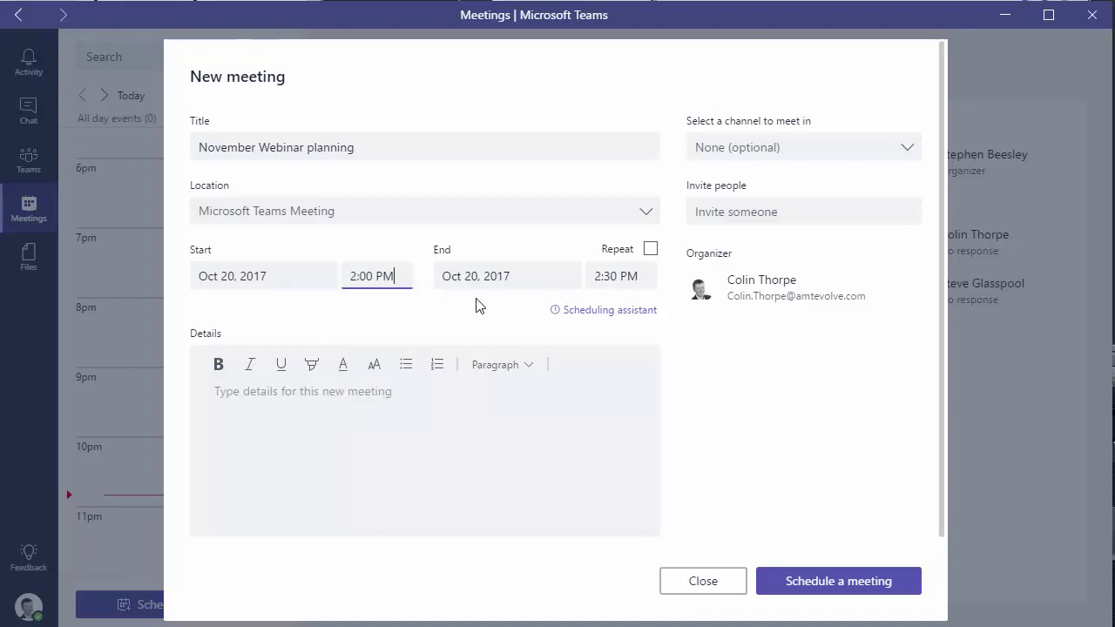
pyautogui.click(610, 277)
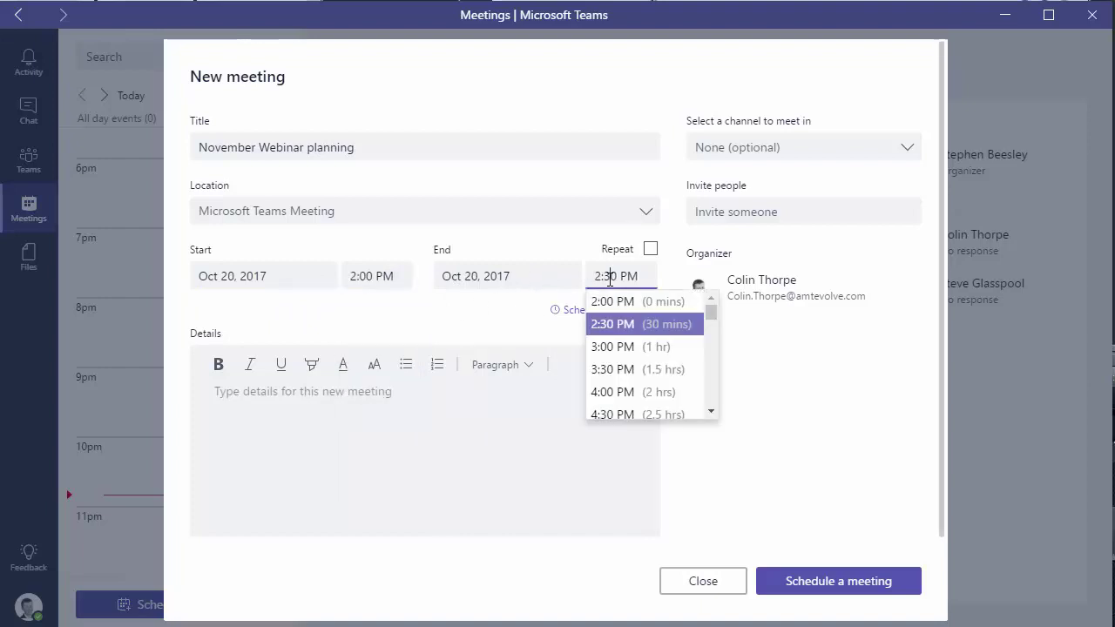
pyautogui.click(629, 347)
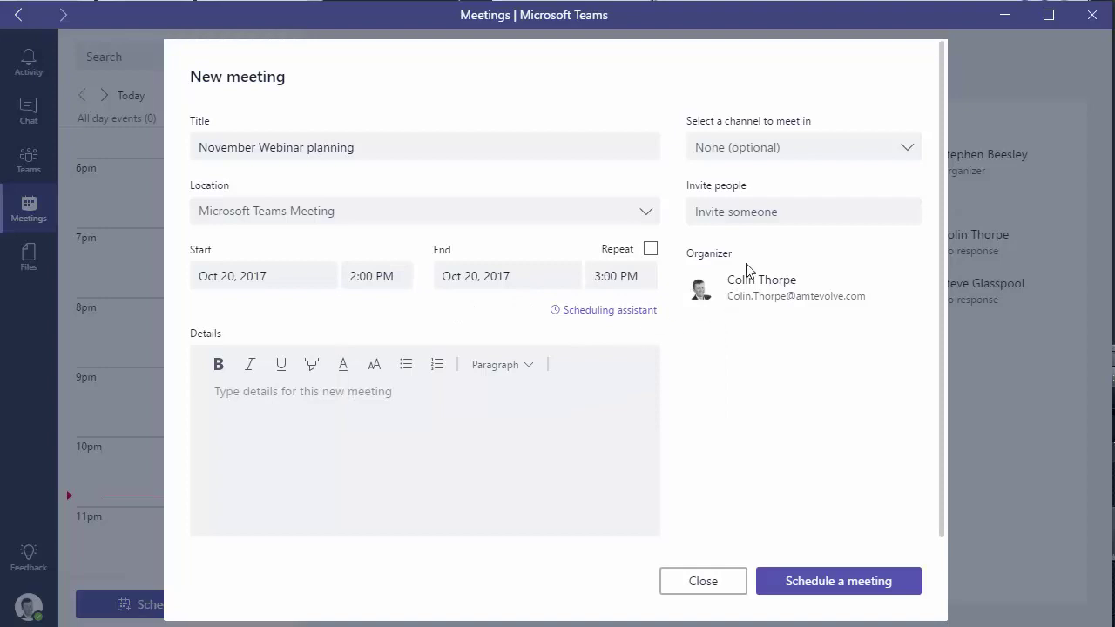
# - Invite the director and the digital marketing colleague to the meeting as attendees
pyautogui.click(733, 212)
pyautogui.write('James')
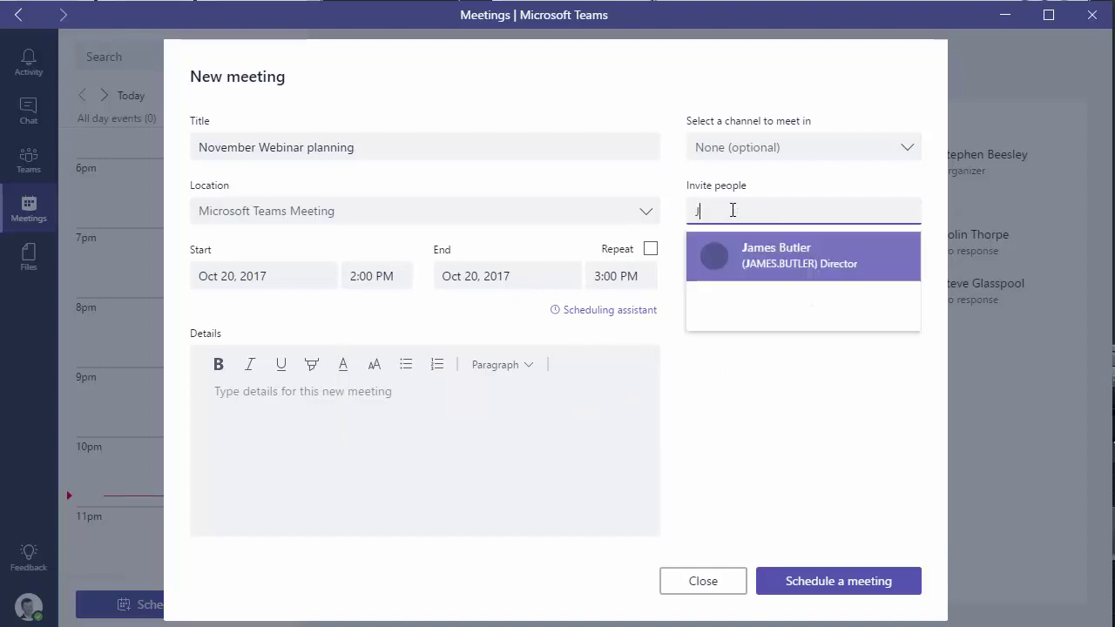
pyautogui.click(782, 255)
pyautogui.click(787, 211)
pyautogui.write('Nicol')
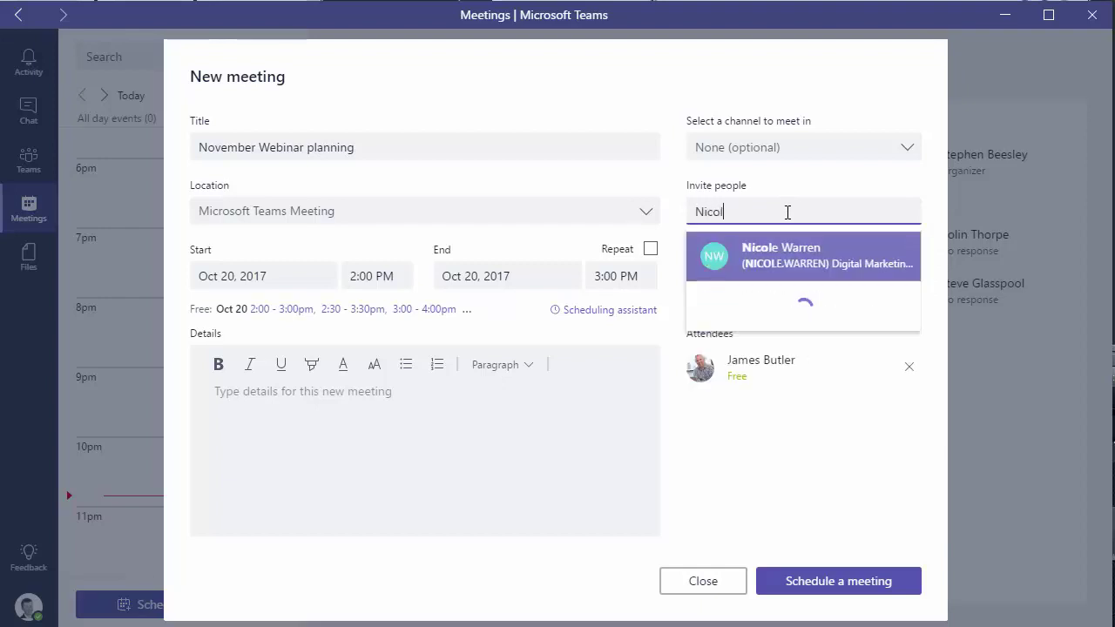
pyautogui.click(782, 264)
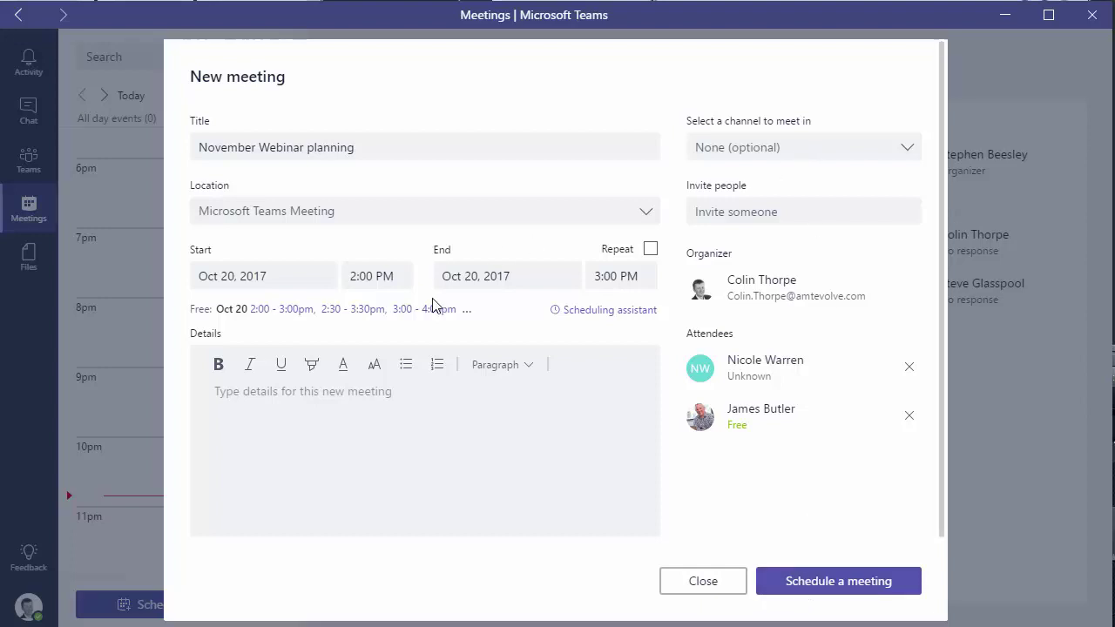
# - Look through the channels offered for the meeting, including the Management team's, and schedule it with the channel left at None
pyautogui.click(909, 149)
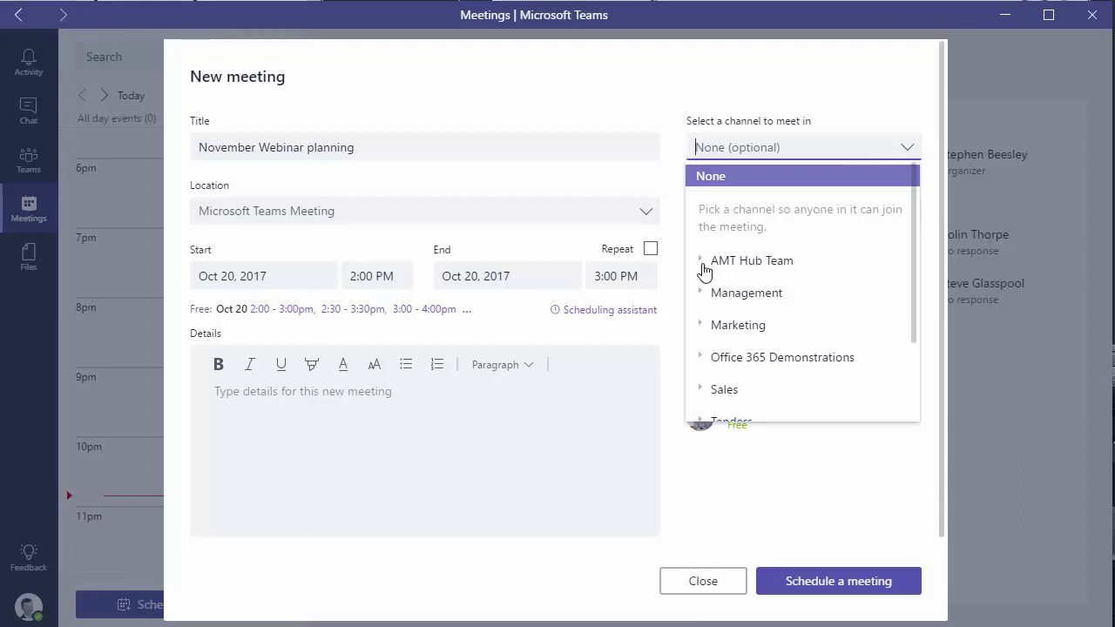
pyautogui.click(702, 296)
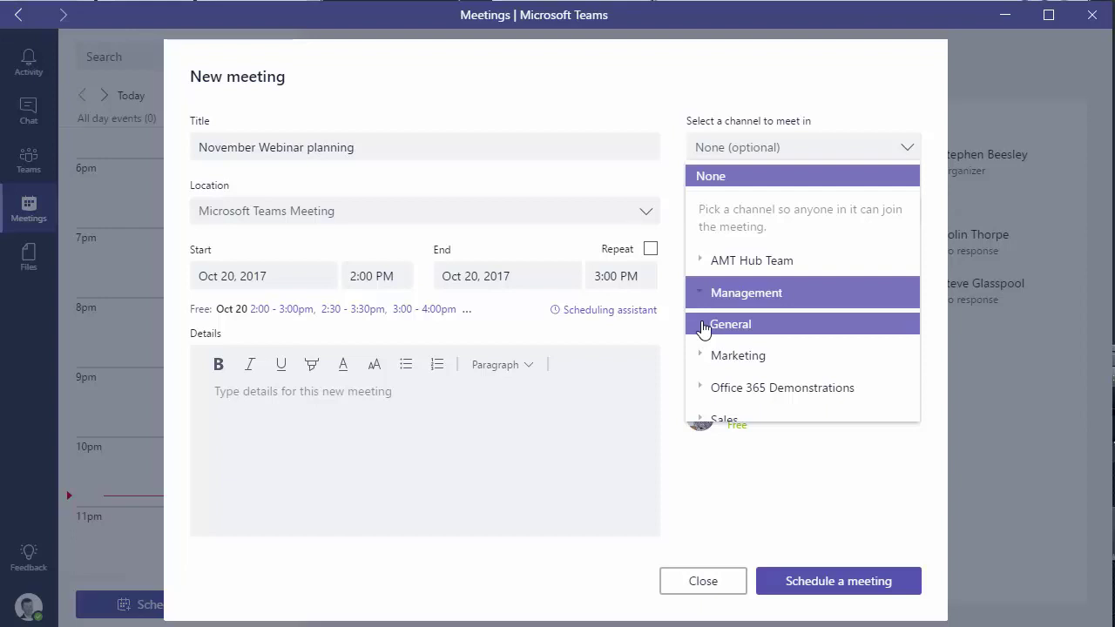
pyautogui.click(759, 90)
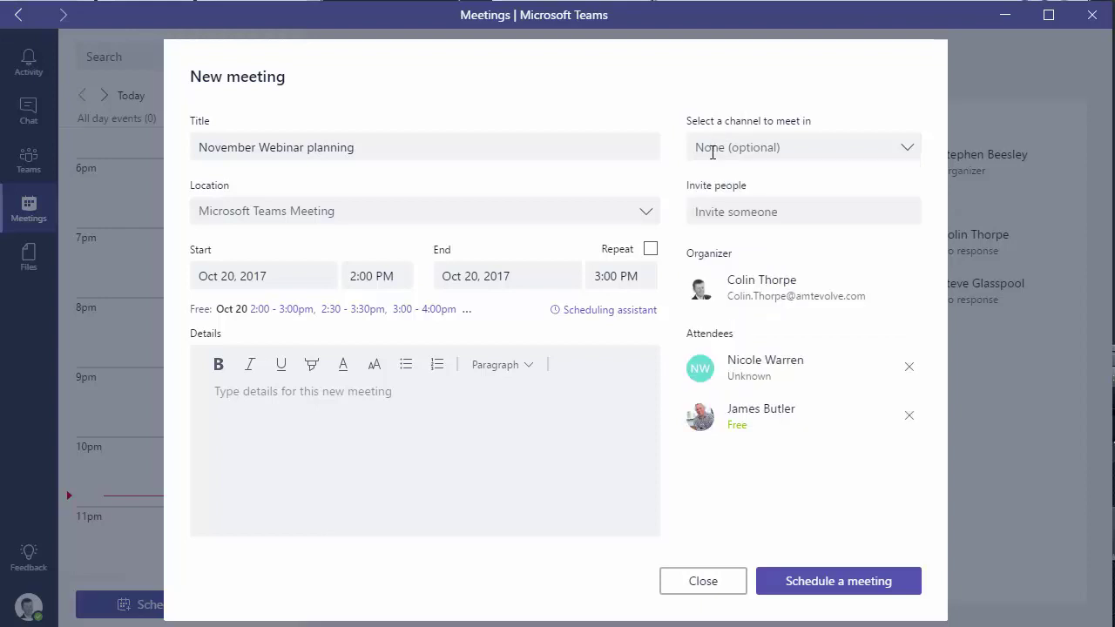
pyautogui.click(815, 584)
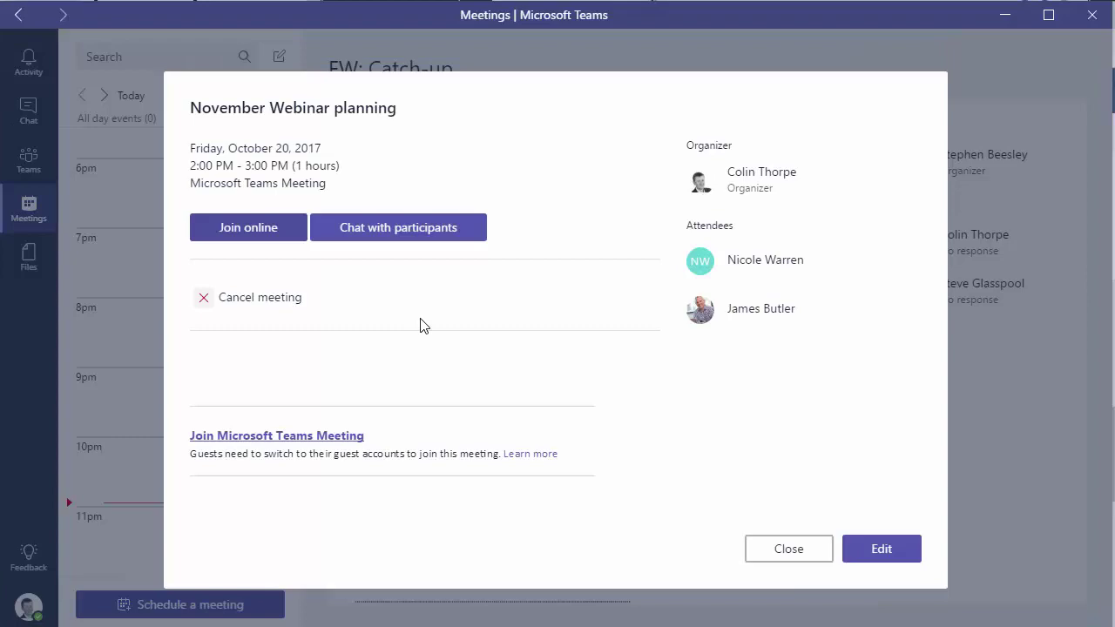
# - Switch to the Outlook calendar in the browser and view the November Webinar planning event down to its join link
pyautogui.hotkey('alt', 'Tab')
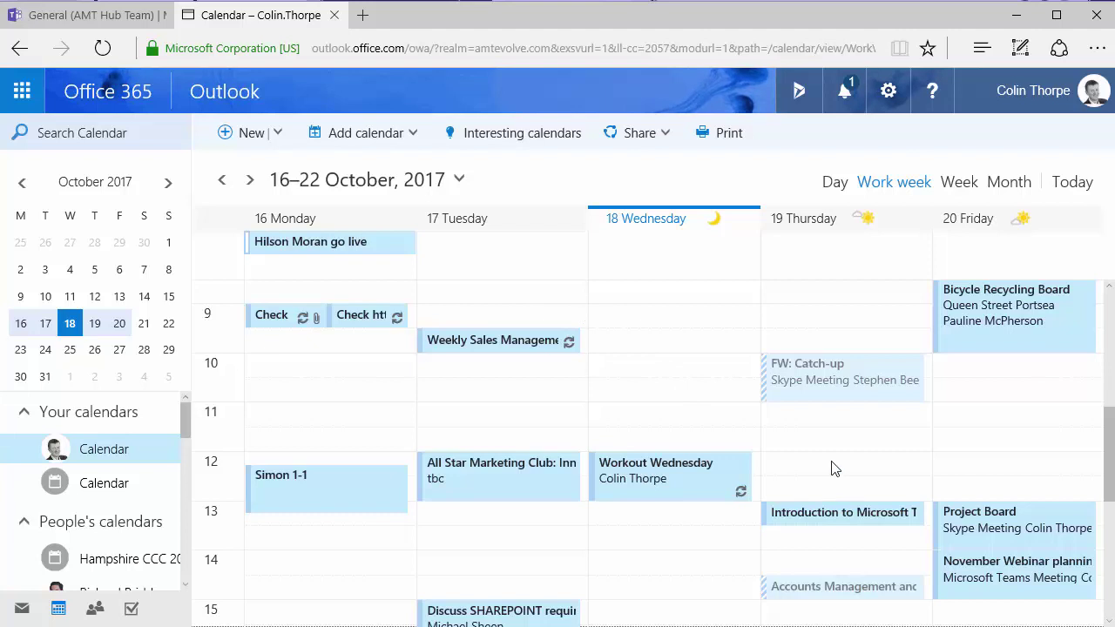
pyautogui.click(992, 582)
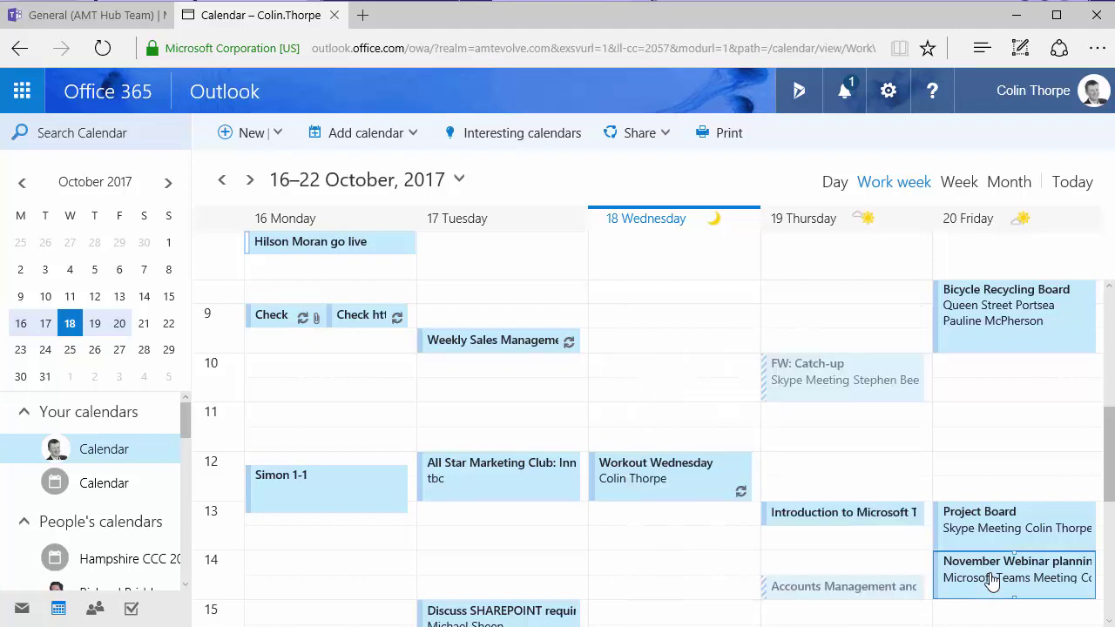
pyautogui.doubleClick(991, 582)
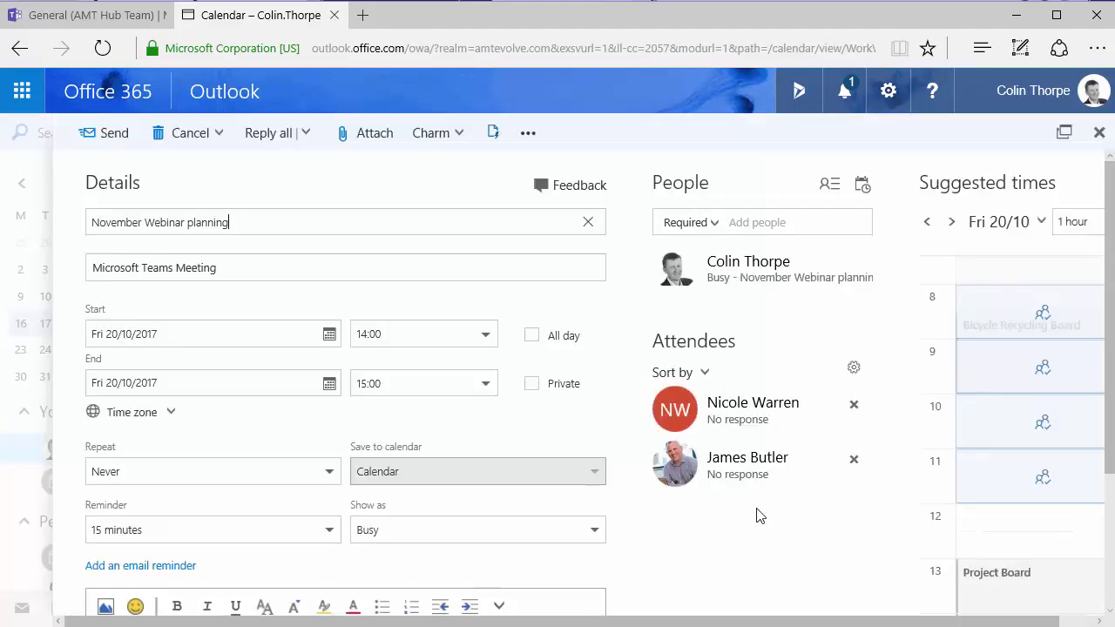
pyautogui.scroll(-3, 747, 526)
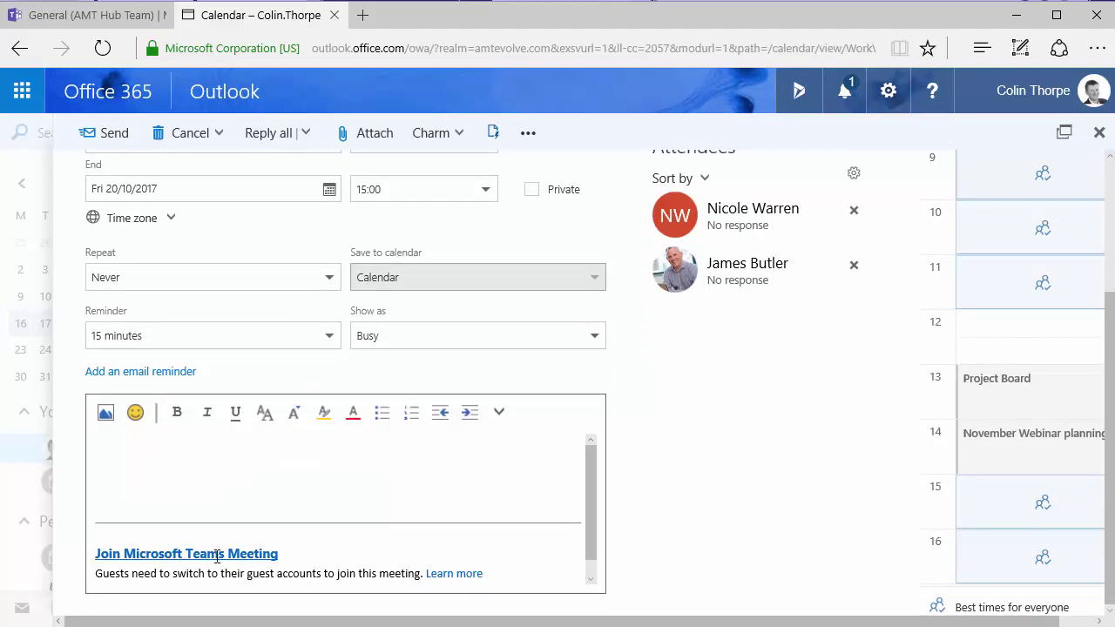
# - Join the Teams meeting through the link in the Outlook event, close the meeting details, and hang up after viewing the call controls
pyautogui.click(213, 554)
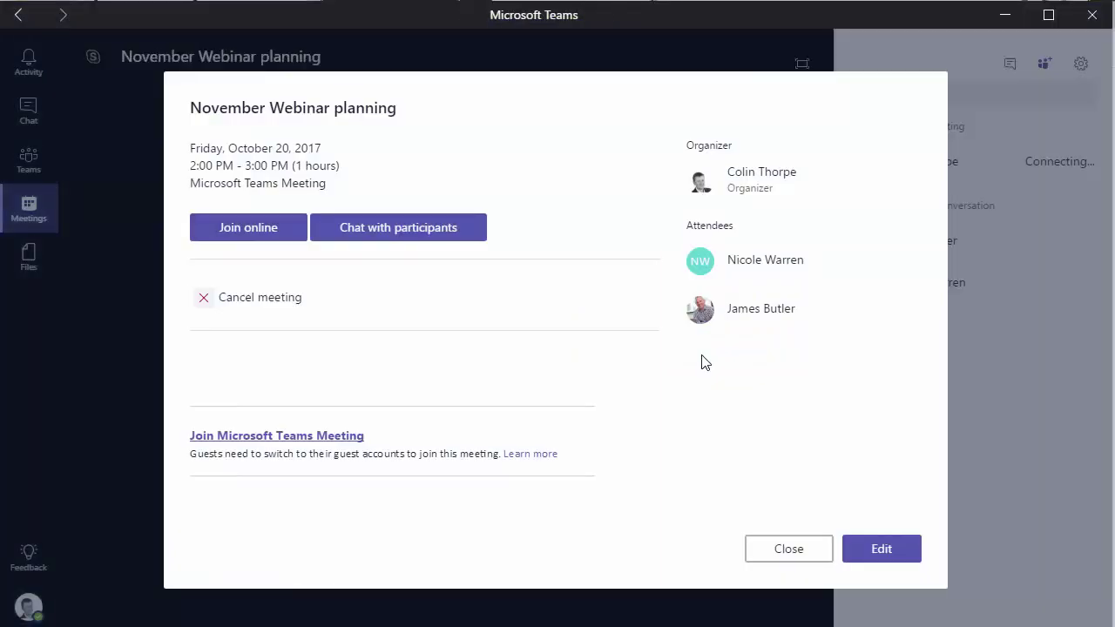
pyautogui.click(789, 550)
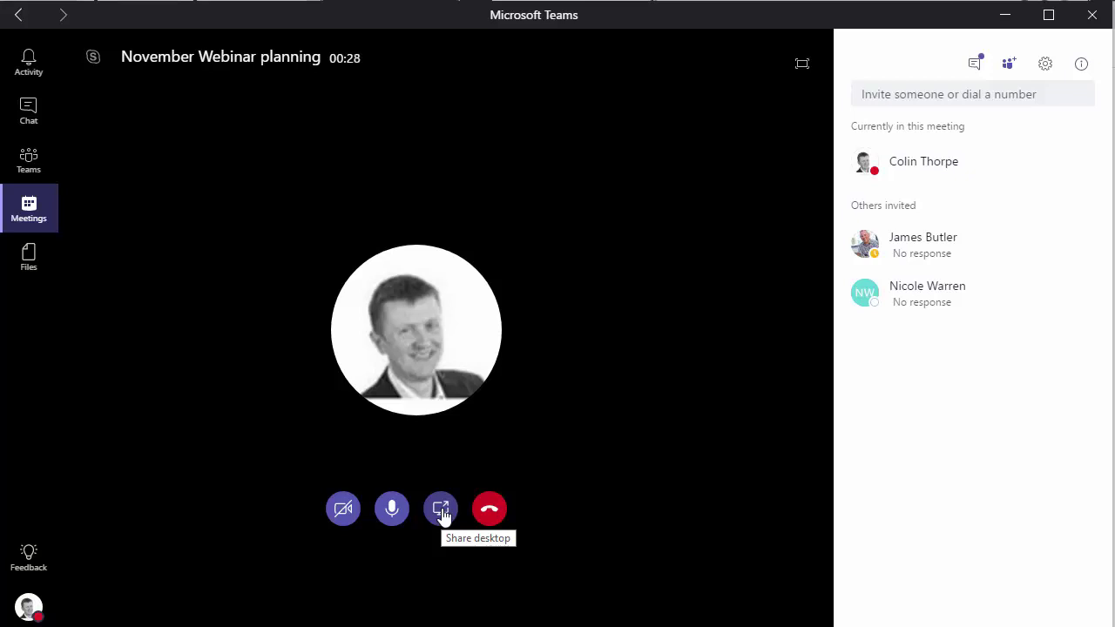
pyautogui.click(490, 512)
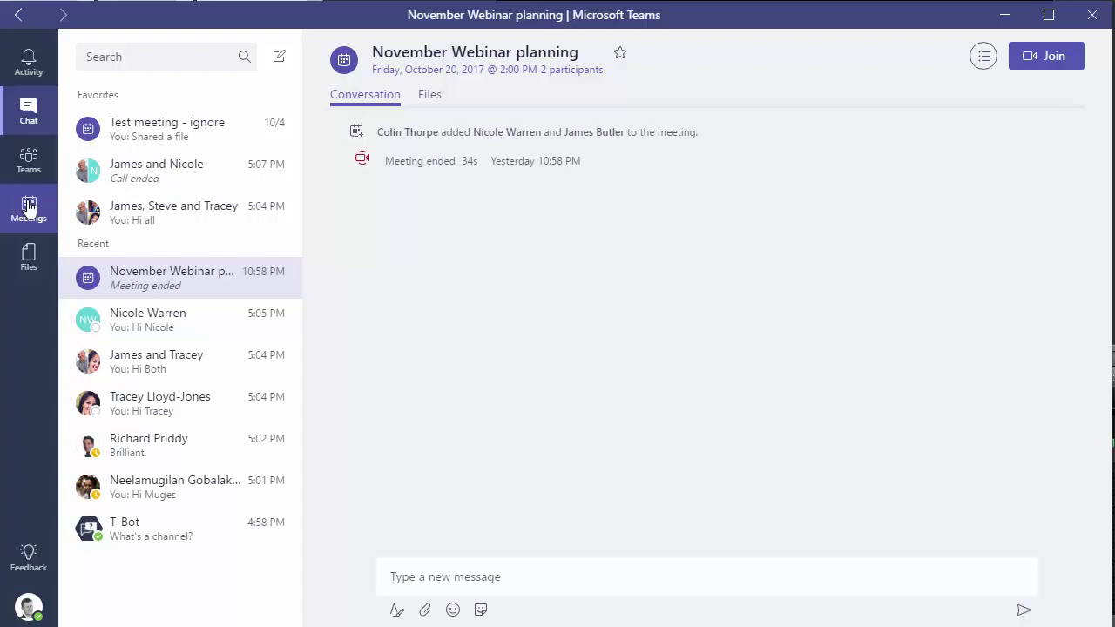
# - Show the activity feed, filter it to Team Activity, and look through the list of the team's channel posts
pyautogui.click(28, 69)
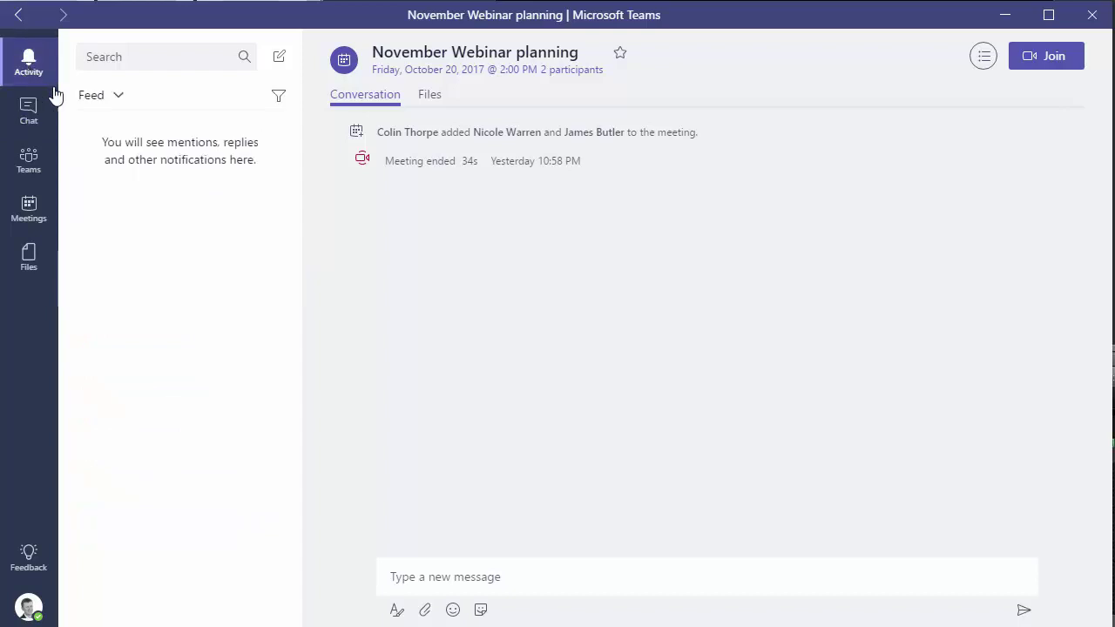
pyautogui.click(117, 100)
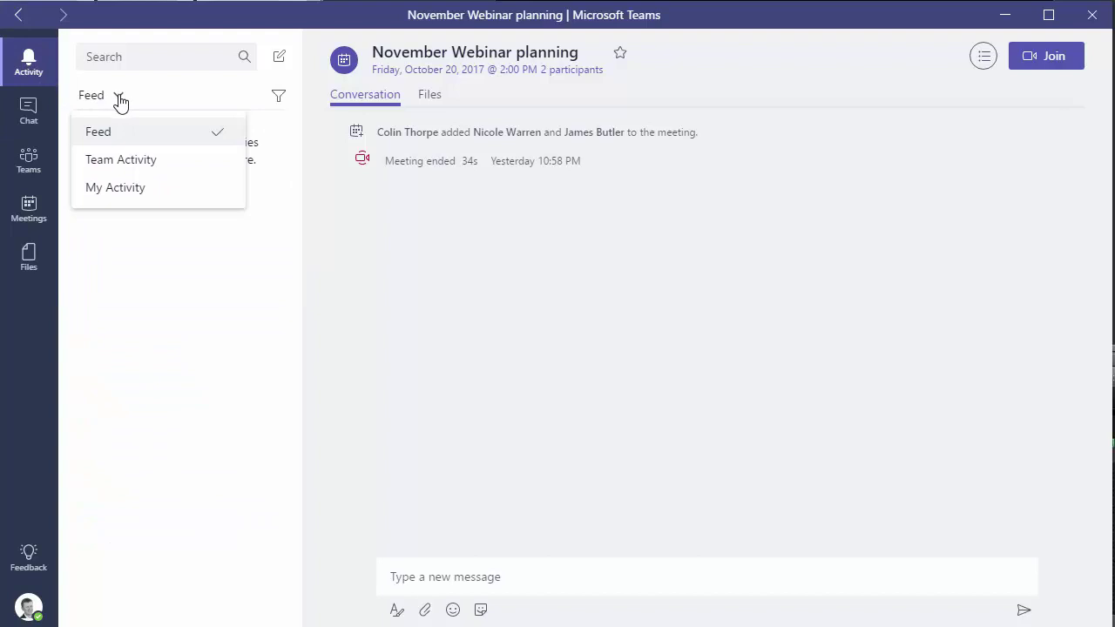
pyautogui.click(130, 165)
pyautogui.click(131, 166)
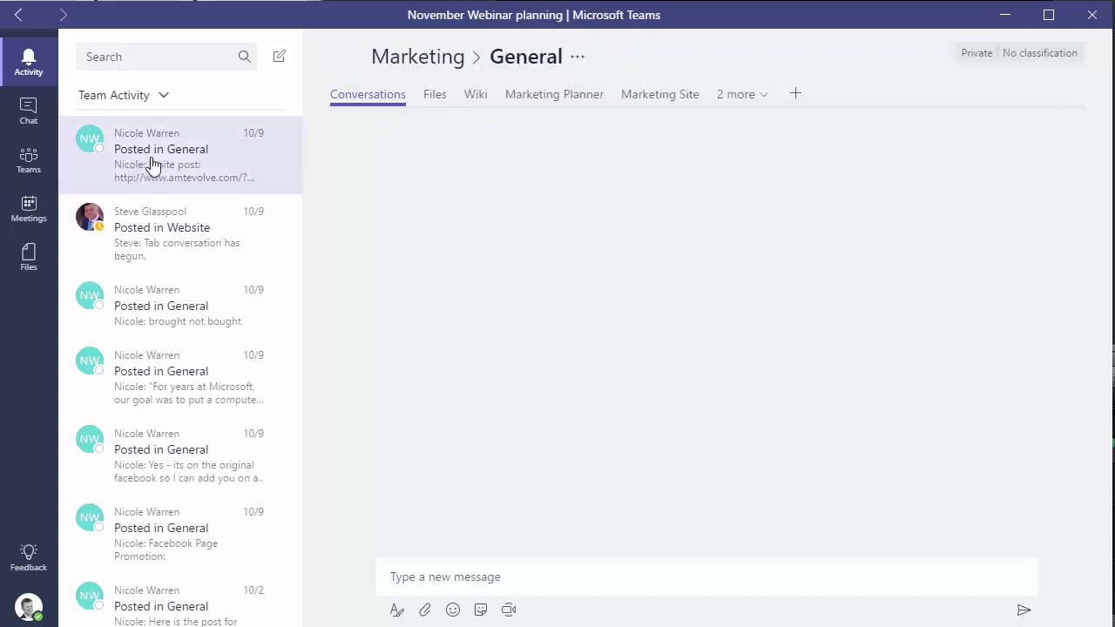
pyautogui.click(149, 217)
pyautogui.click(170, 315)
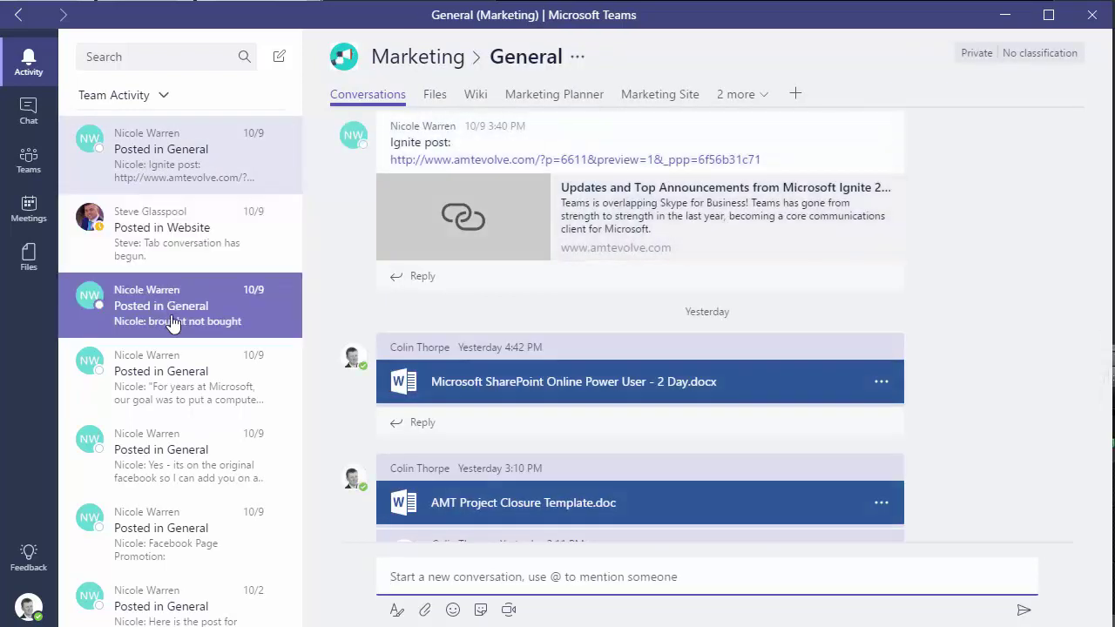
pyautogui.scroll(-10, 172, 323)
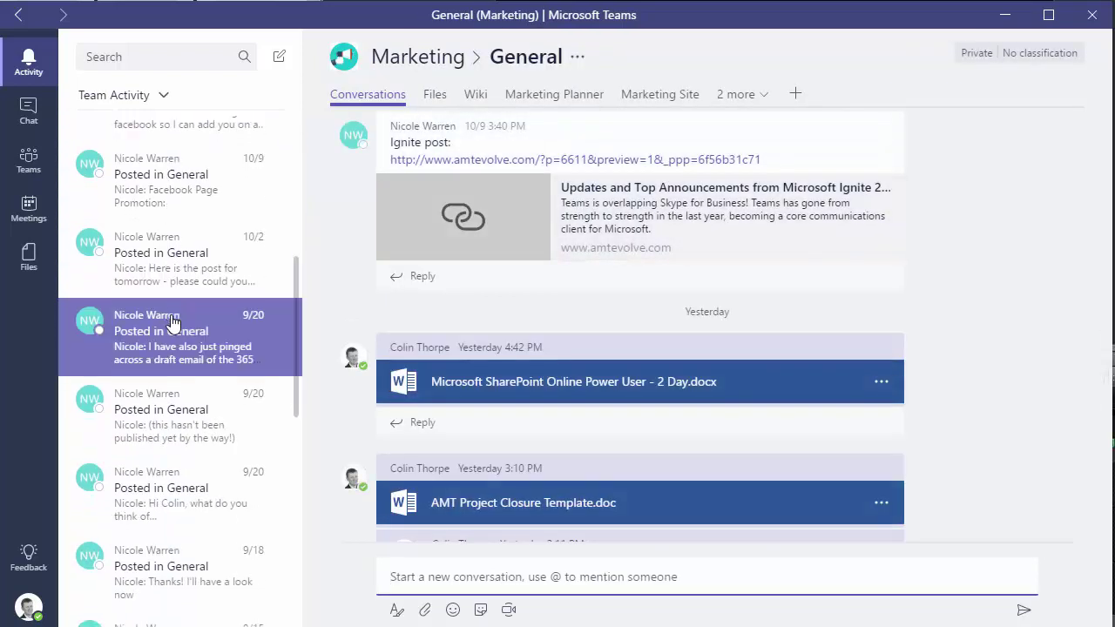
pyautogui.scroll(-3, 174, 323)
pyautogui.scroll(6, 173, 323)
pyautogui.scroll(5, 173, 323)
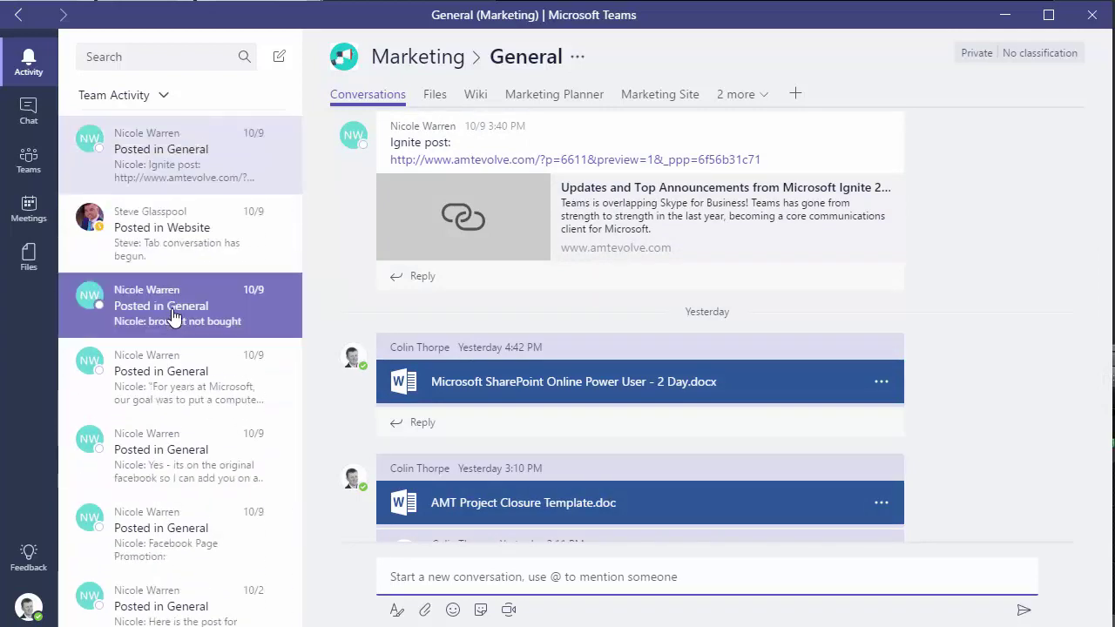
# - Filter the activity list to My Activity and look through the account's own posts and replies
pyautogui.click(163, 98)
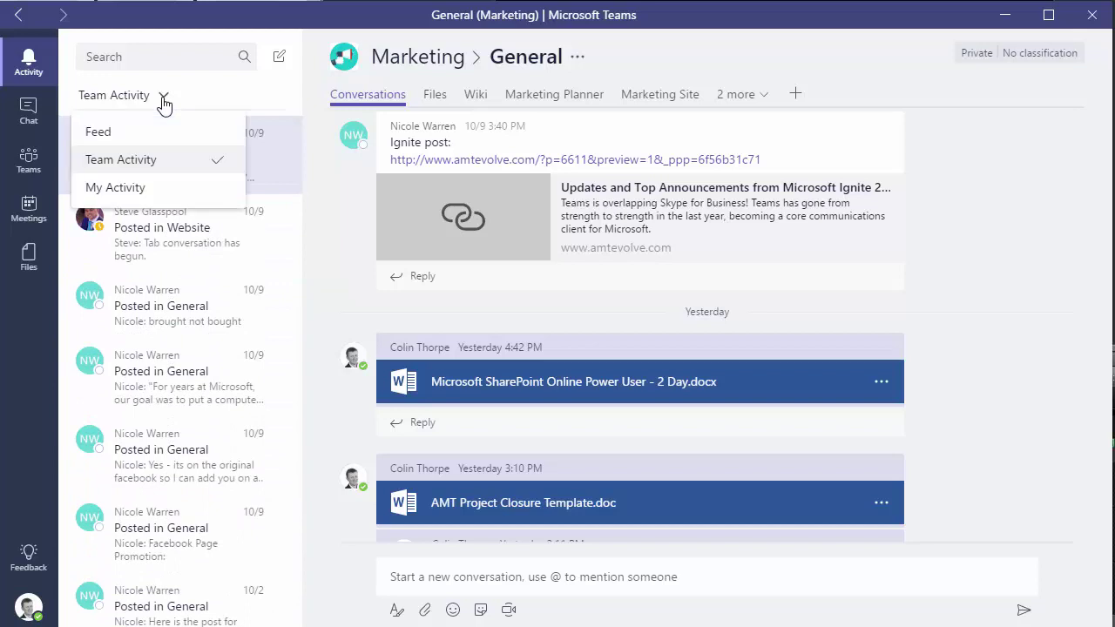
pyautogui.click(133, 189)
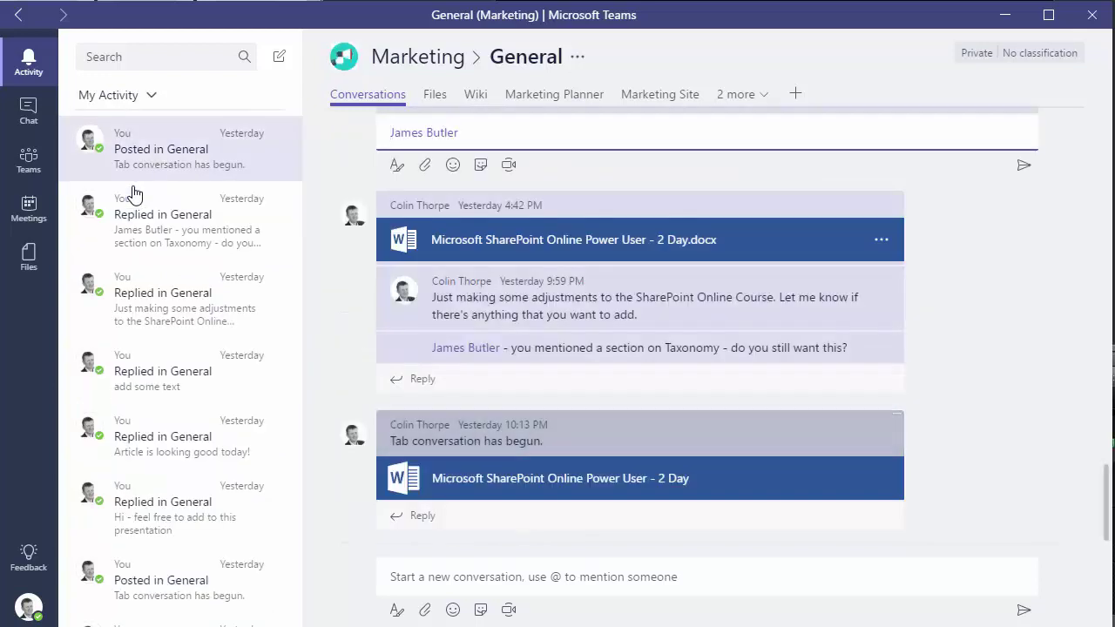
pyautogui.click(157, 324)
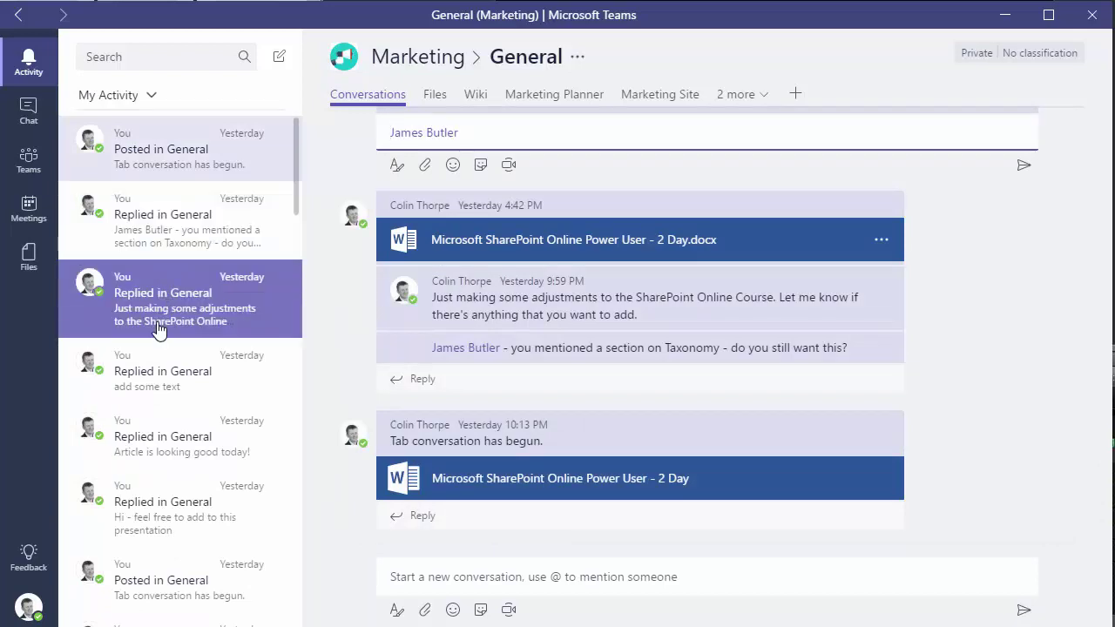
pyautogui.scroll(-9, 160, 332)
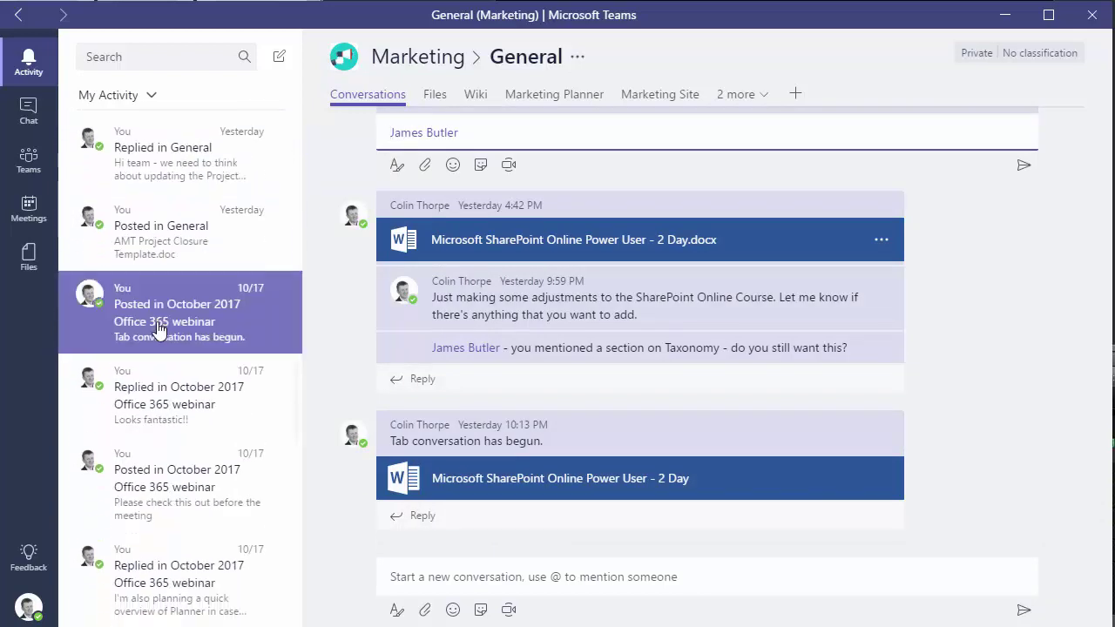
pyautogui.scroll(-5, 158, 328)
pyautogui.scroll(-5, 158, 328)
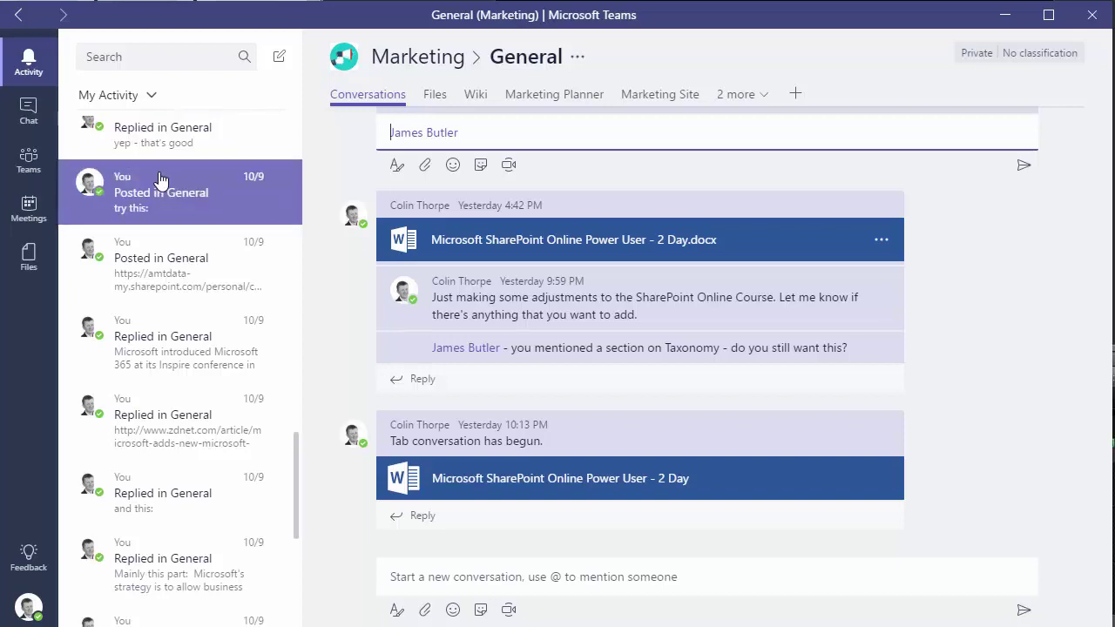
pyautogui.scroll(15, 159, 180)
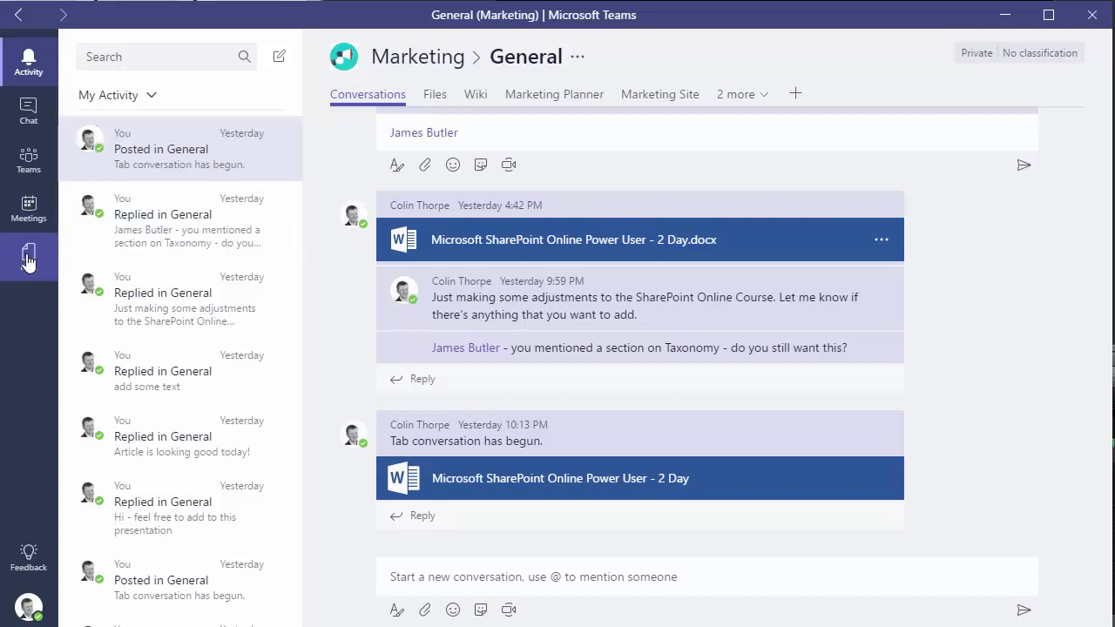
# - Open the Files area and look through the recent documents, their modified dates and their locations
pyautogui.click(28, 259)
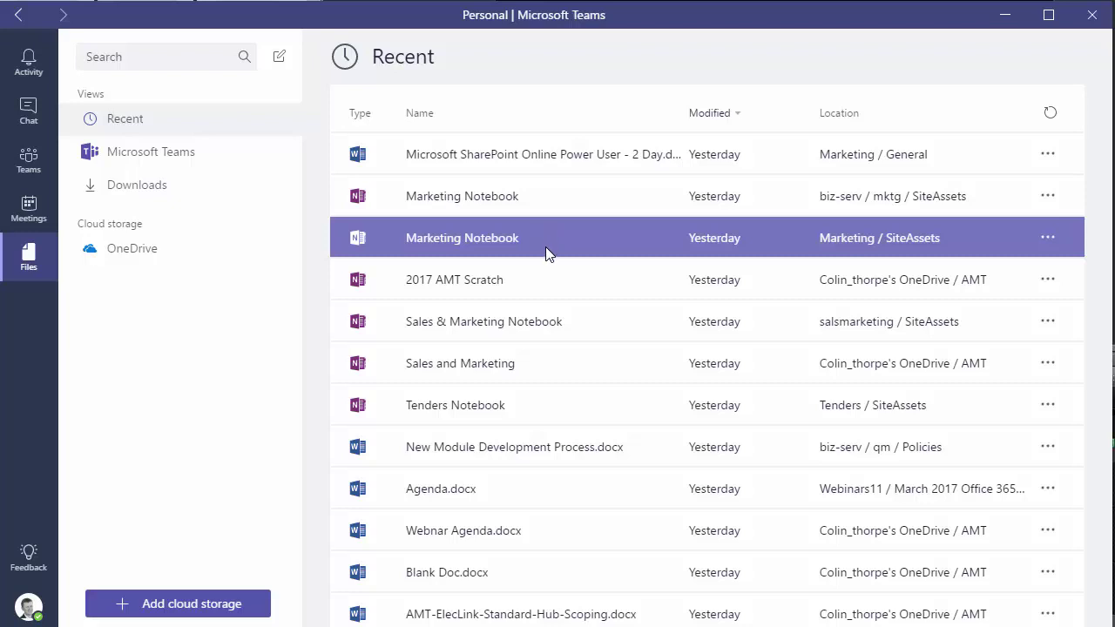
pyautogui.scroll(-6, 546, 246)
pyautogui.scroll(-6, 547, 253)
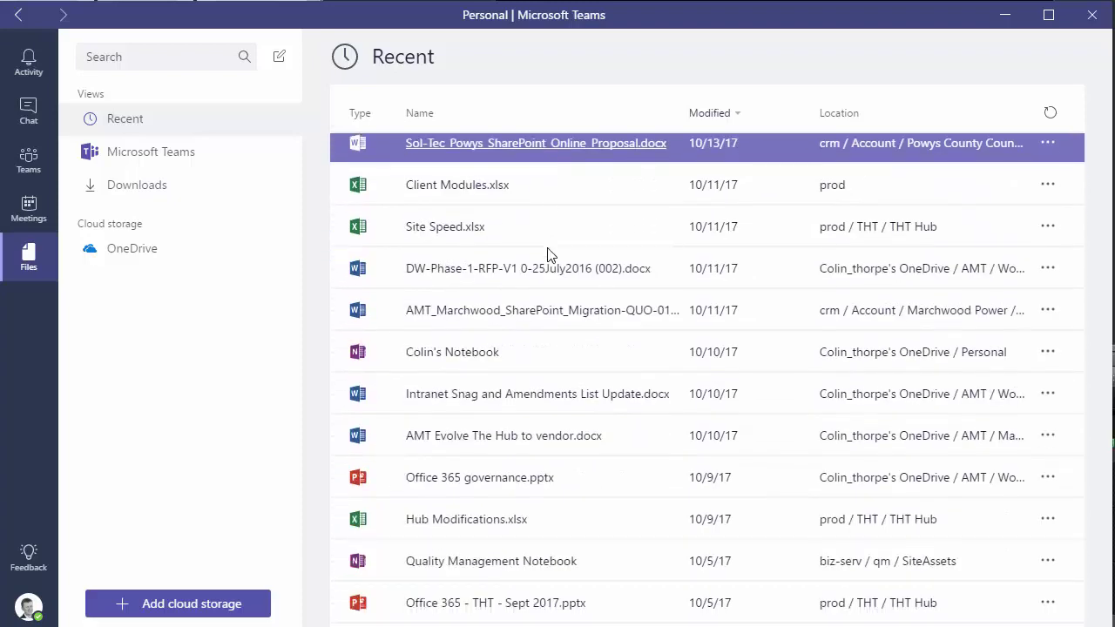
pyautogui.scroll(-2, 547, 253)
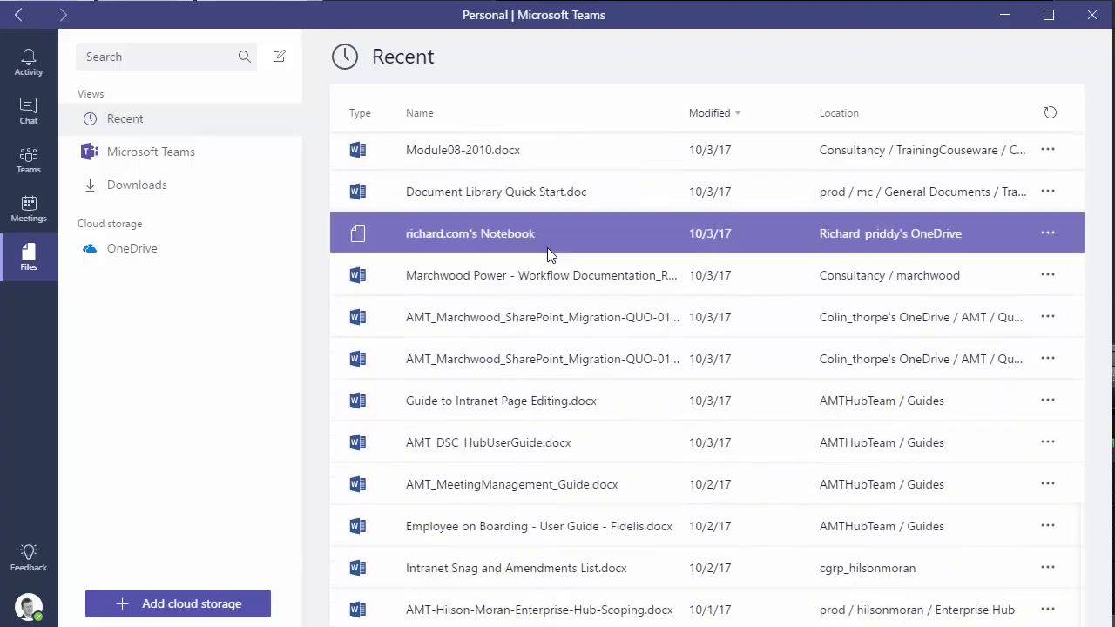
pyautogui.scroll(4, 547, 252)
pyautogui.scroll(10, 549, 253)
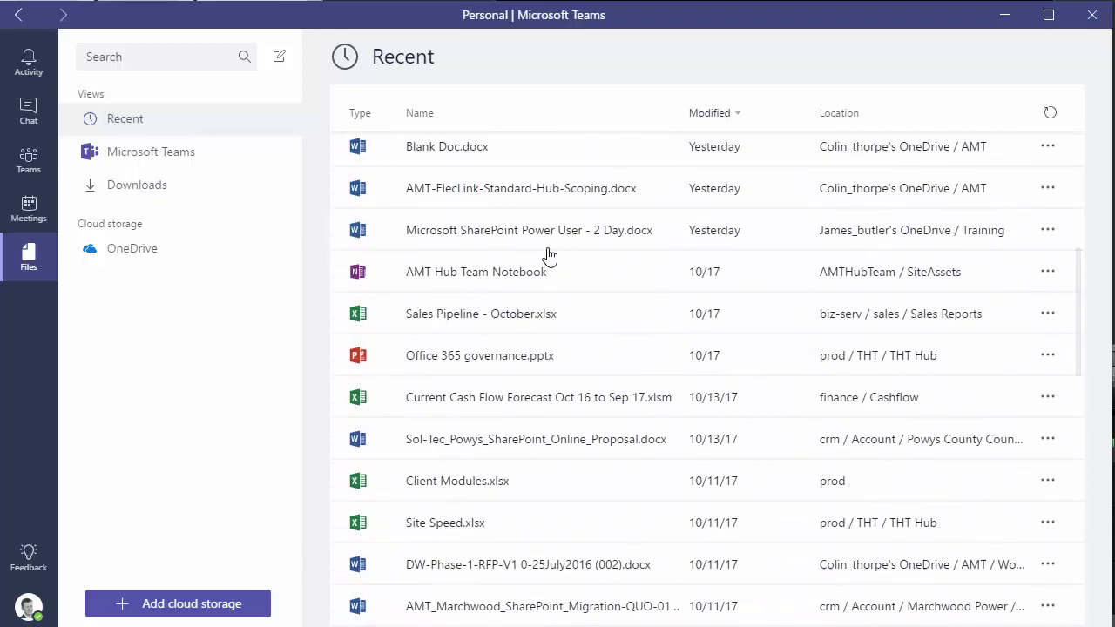